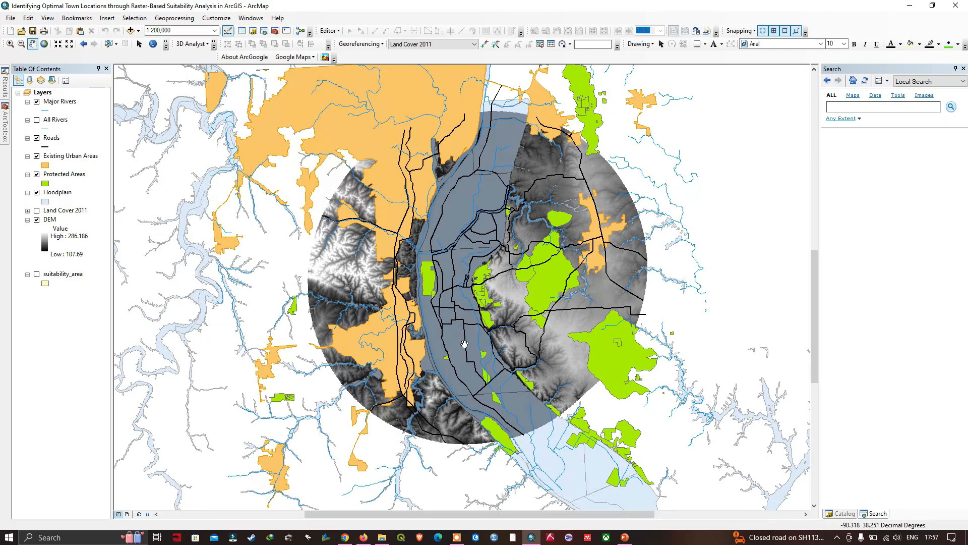
Set the geoprocessing environment's output coordinate system to Same as Layer "DEM".
click(180, 19)
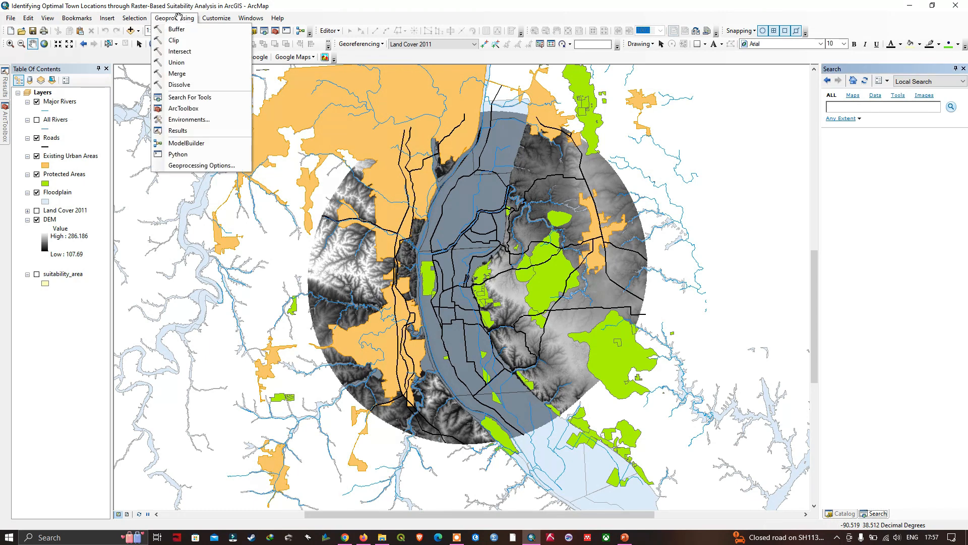
click(182, 120)
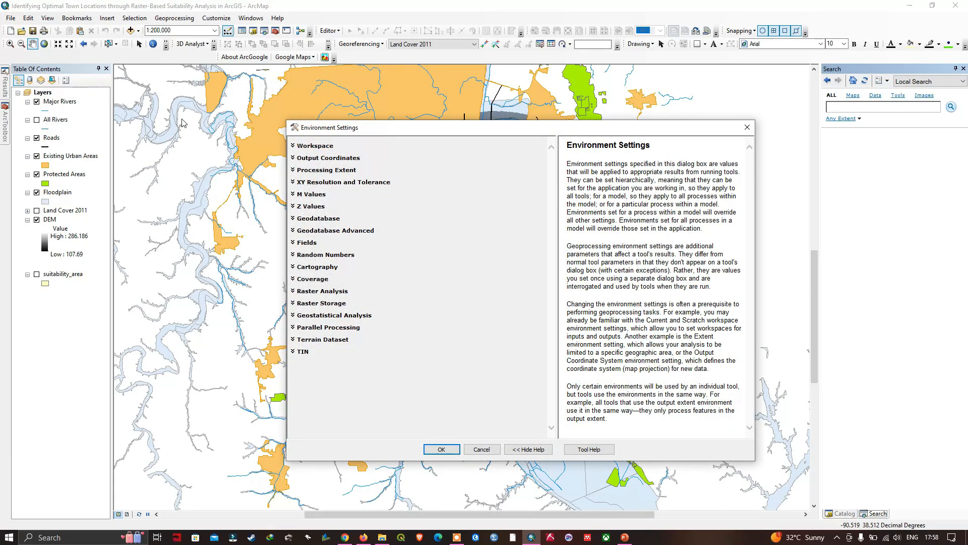
click(328, 159)
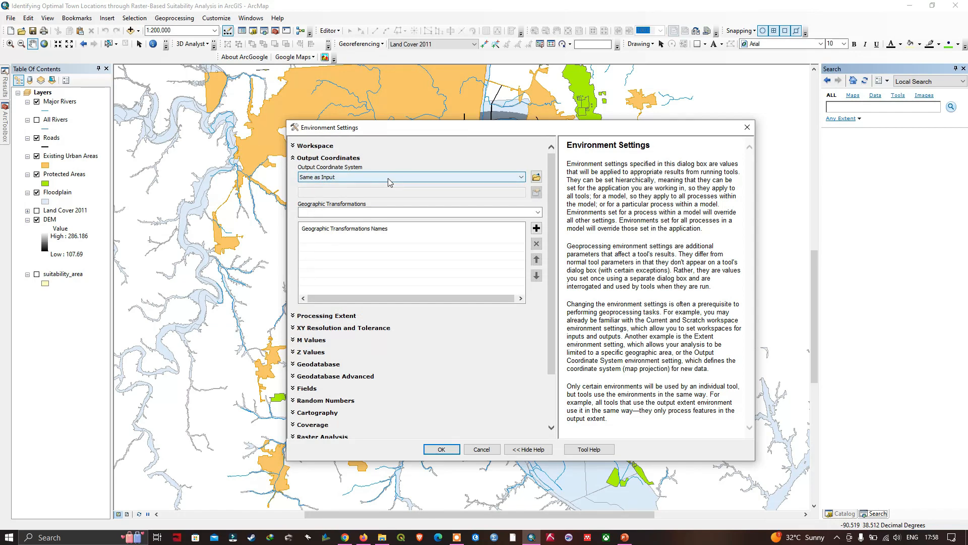
click(519, 178)
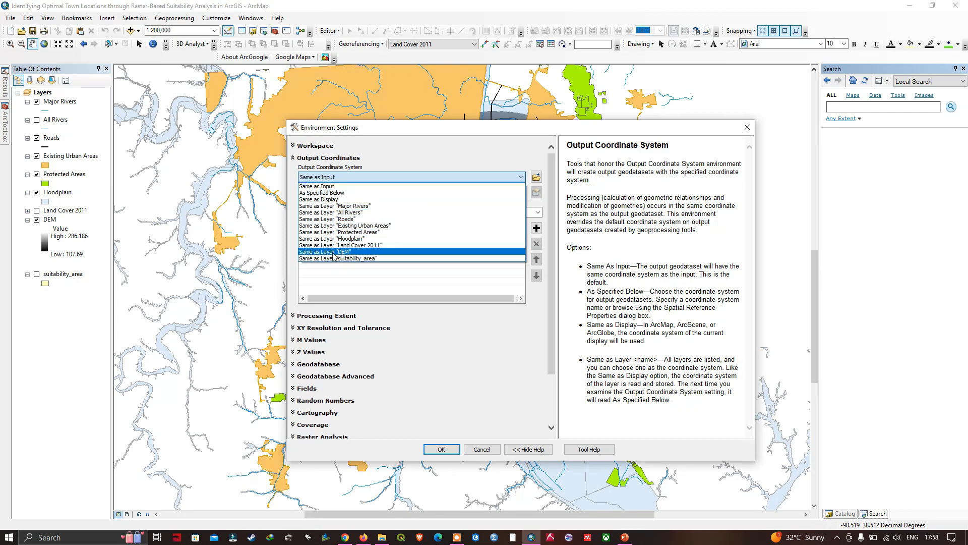
click(349, 253)
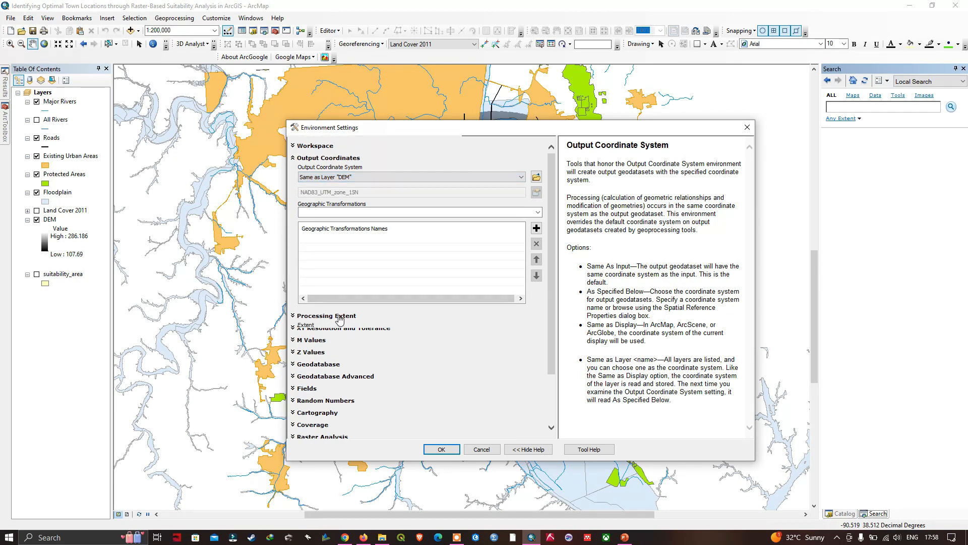
Set the environment's processing extent to Same as layer DEM and use DEM as the snap raster.
click(455, 322)
scroll(455, 322, down, 1)
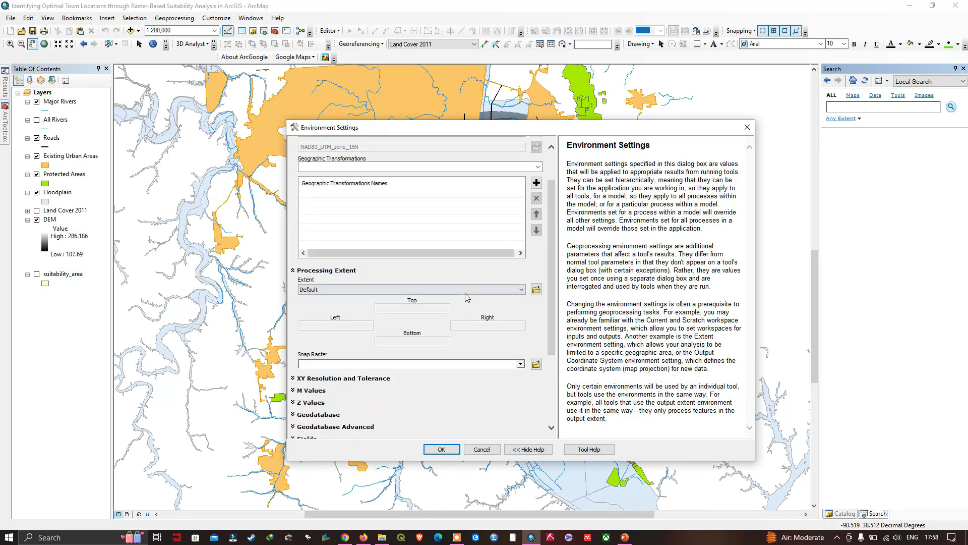
click(497, 295)
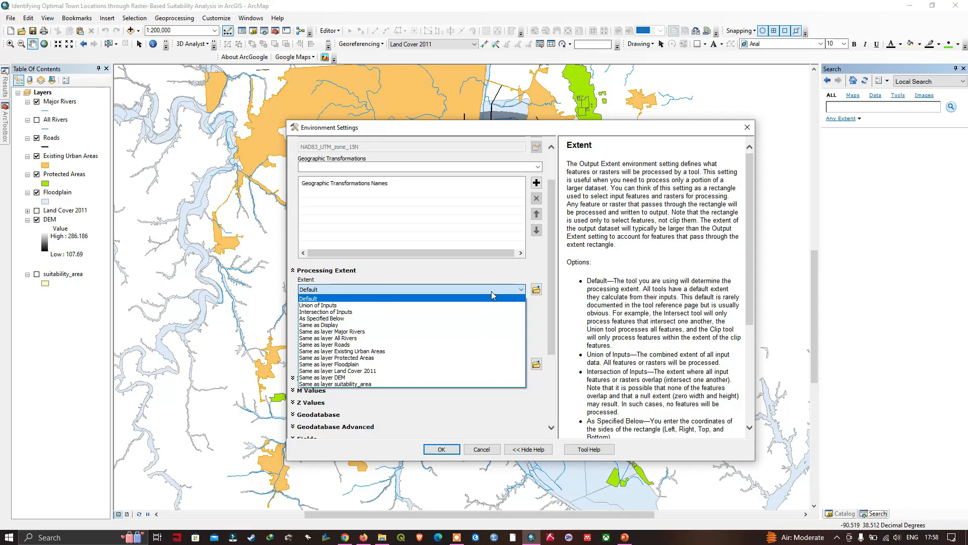
click(348, 378)
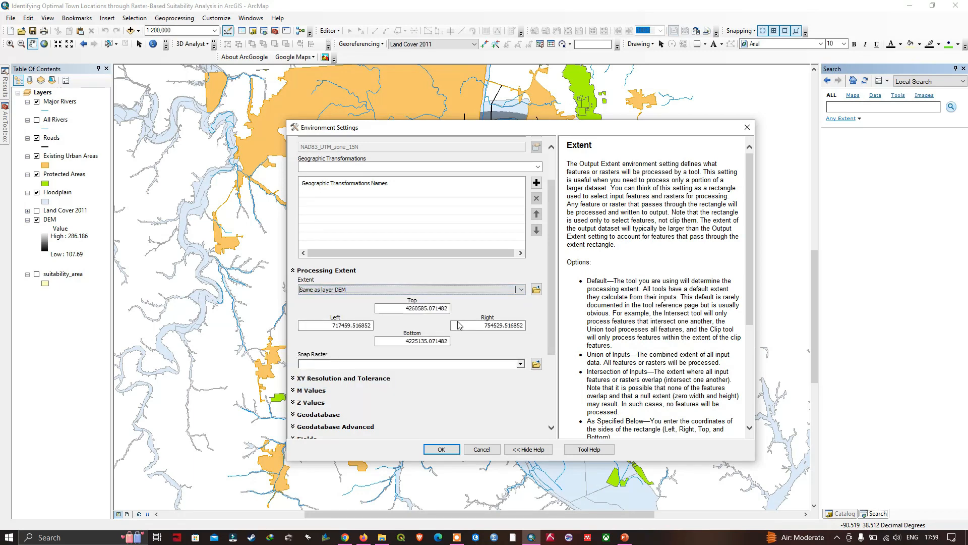
click(521, 364)
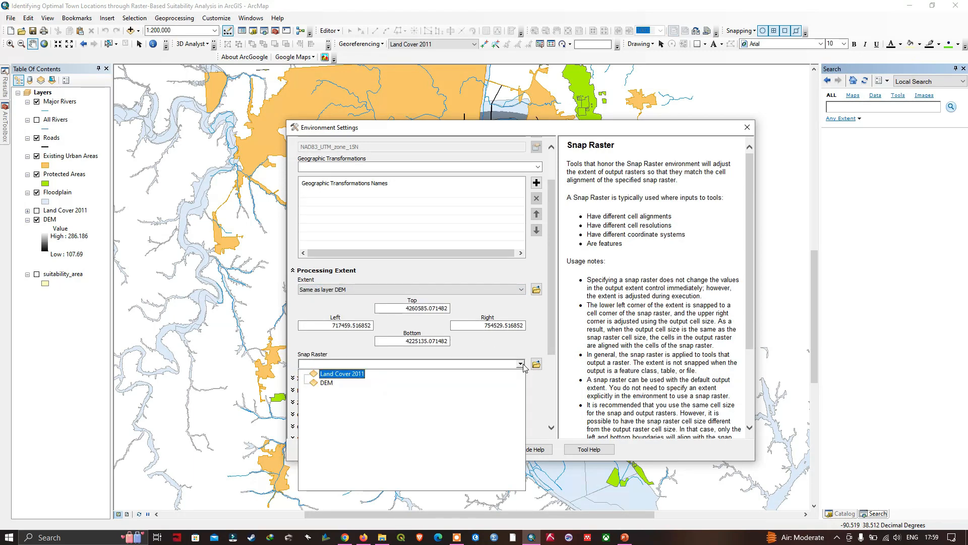
click(328, 384)
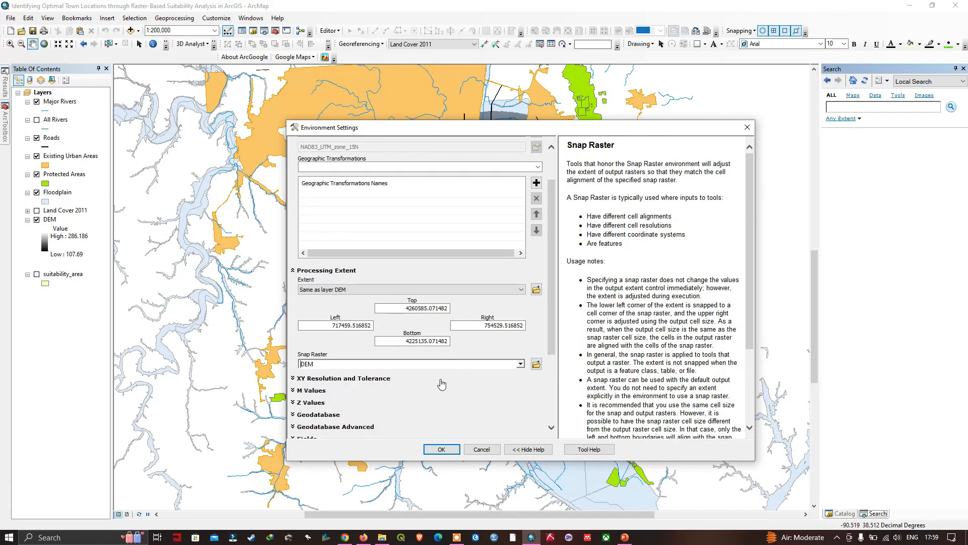
Set the raster analysis cell size to Same as layer DEM with DEM as the mask, and apply the environment settings.
scroll(439, 385, down, 5)
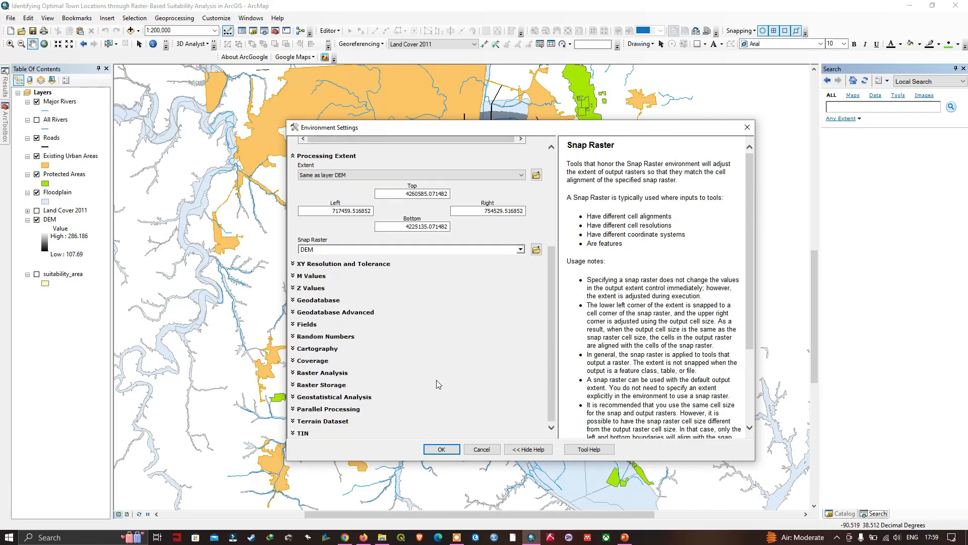
click(315, 373)
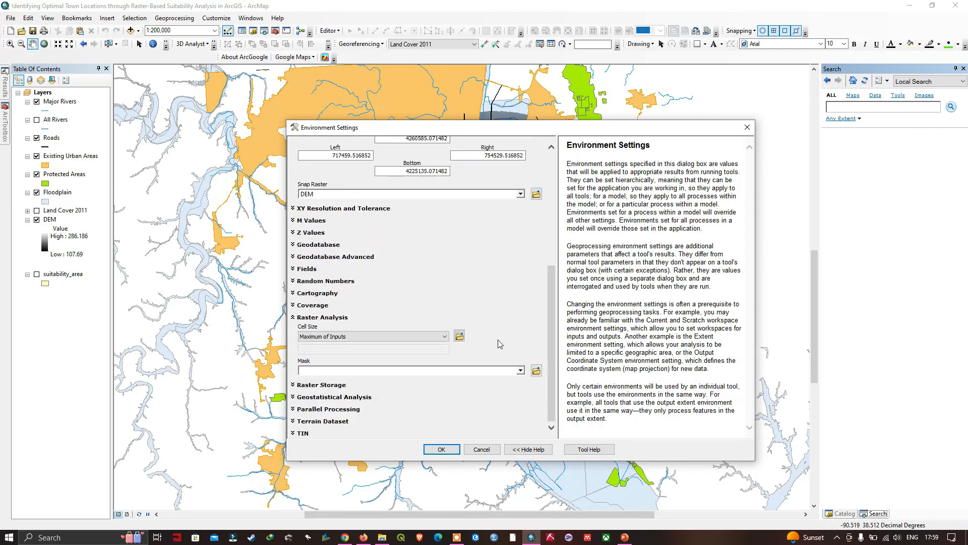
click(444, 337)
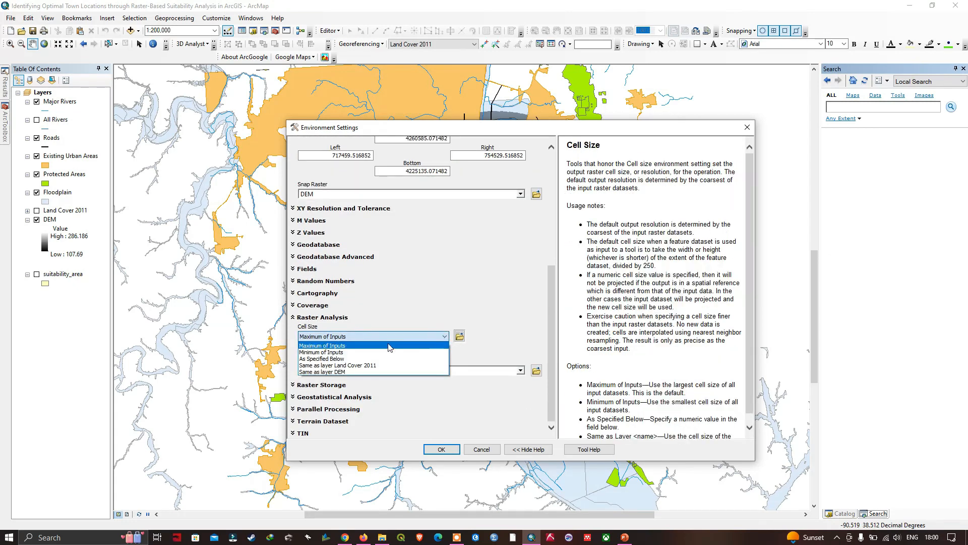
click(340, 371)
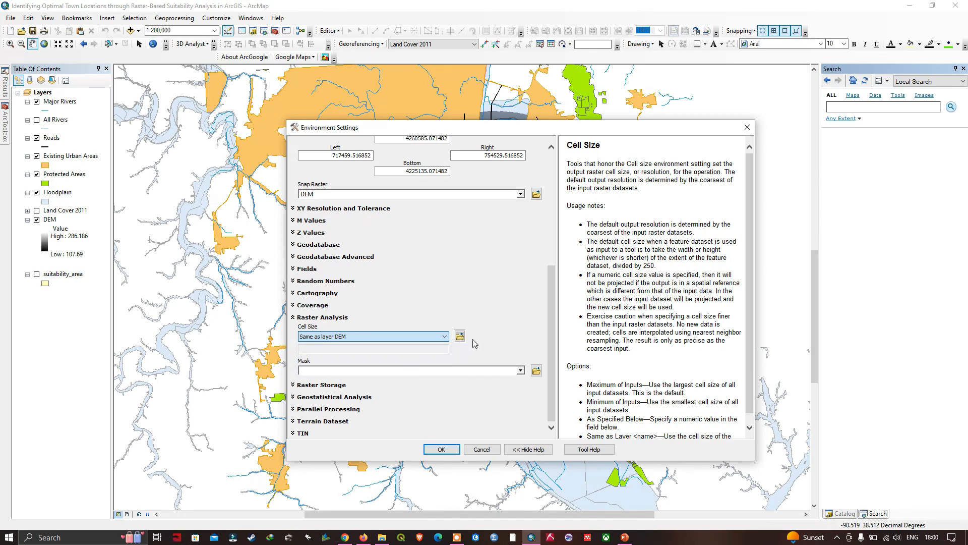
click(521, 371)
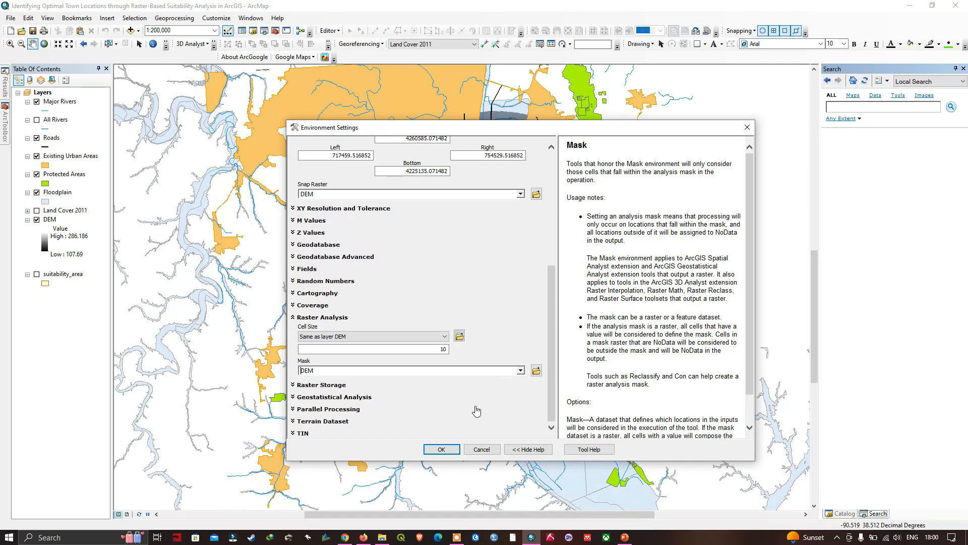
click(441, 449)
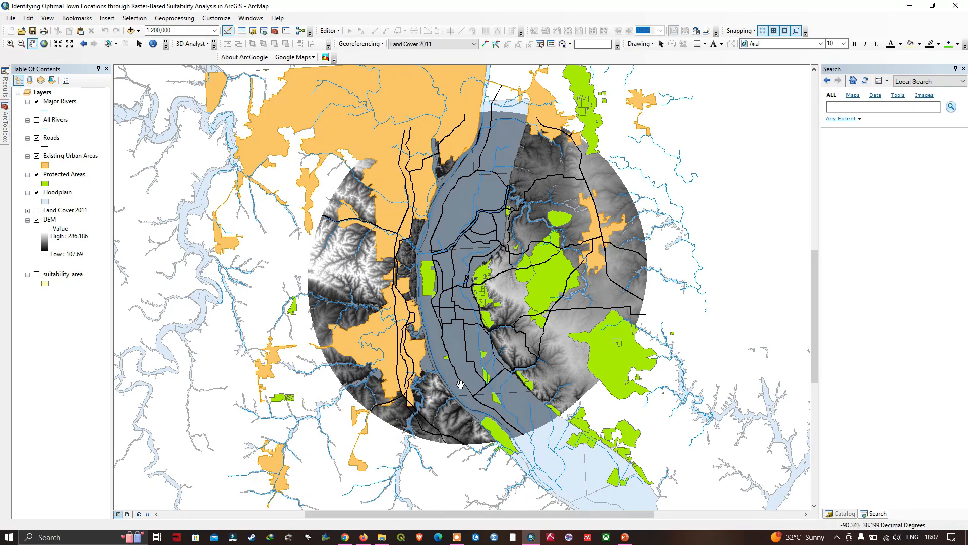
Run the Spatial Analyst Euclidean Distance tool on Major Rivers, saving the distance raster as River_distance.tif in the Raster_suitability_analysis folder.
click(6, 124)
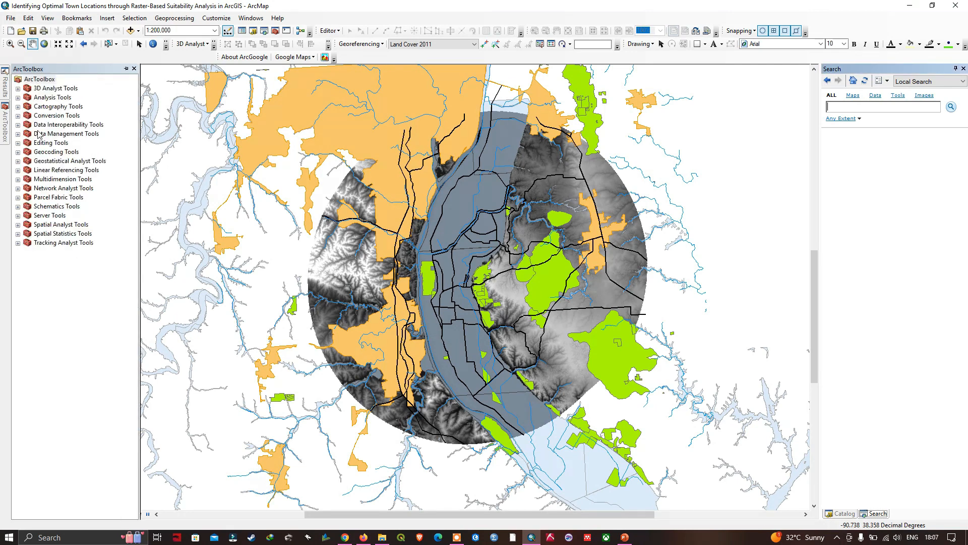
click(17, 225)
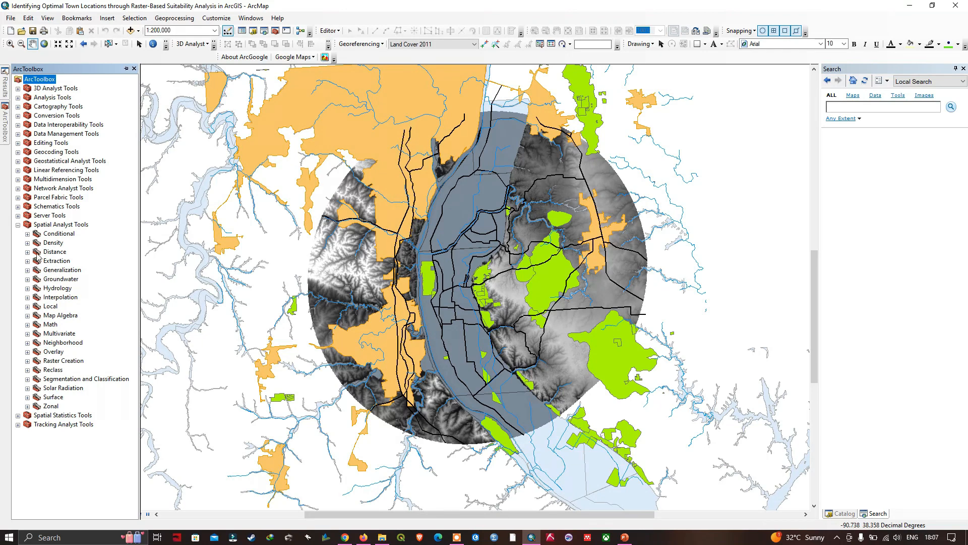
click(28, 252)
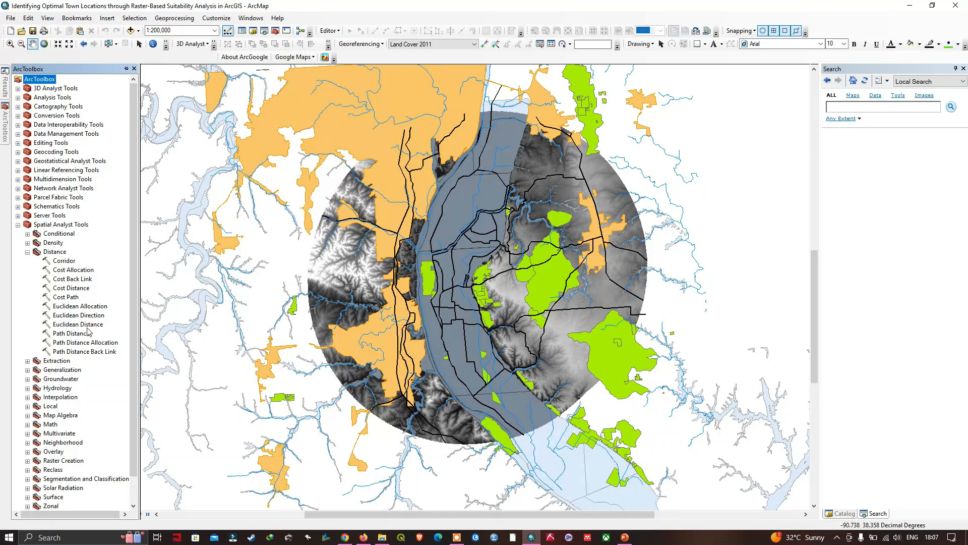
double_click(84, 324)
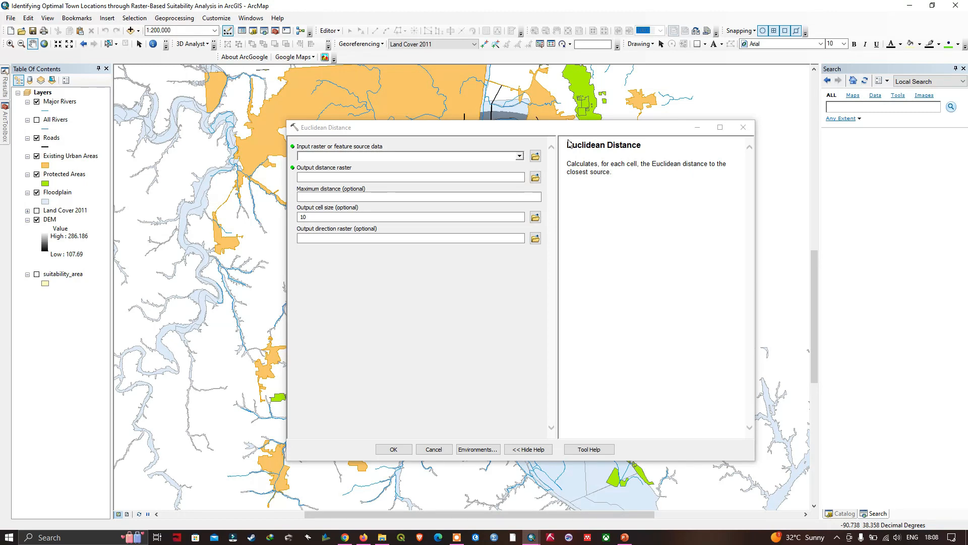
click(519, 156)
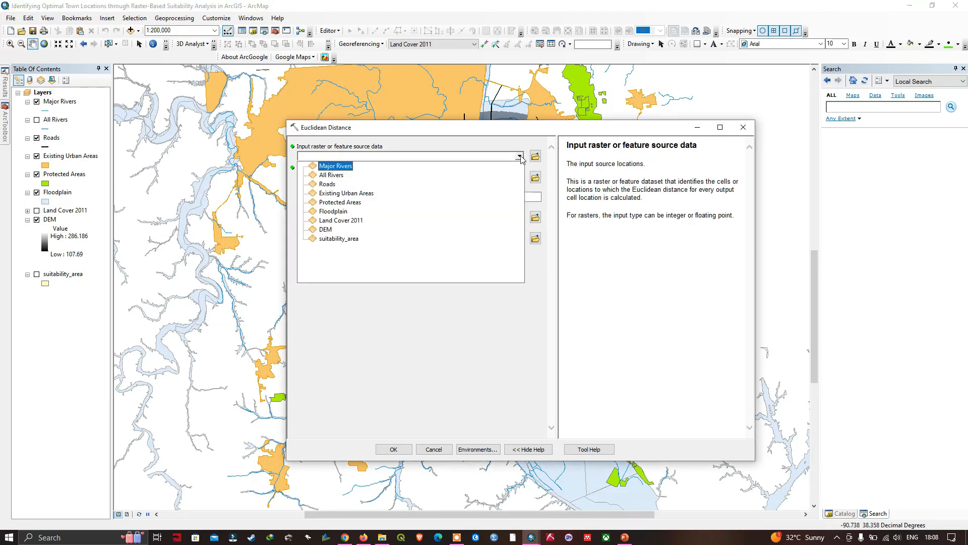
click(343, 167)
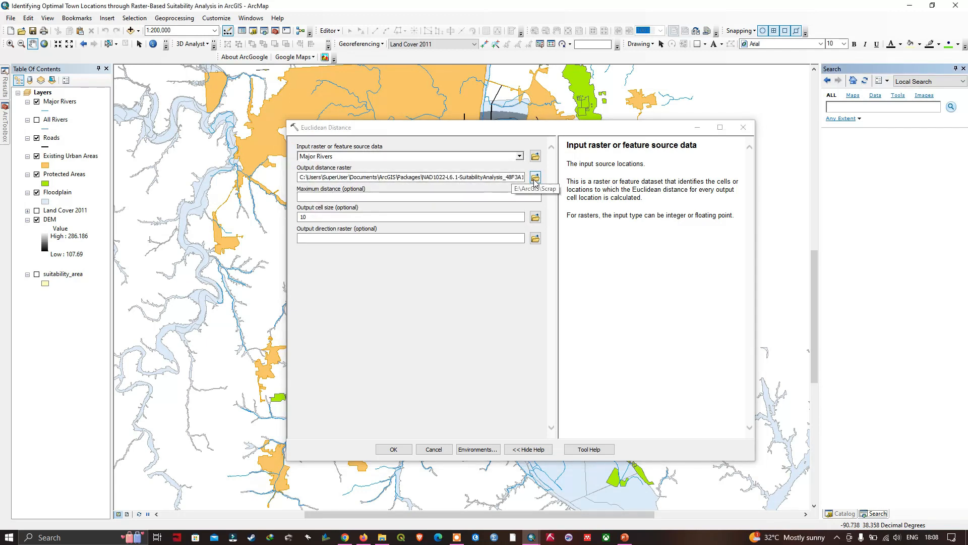
click(537, 179)
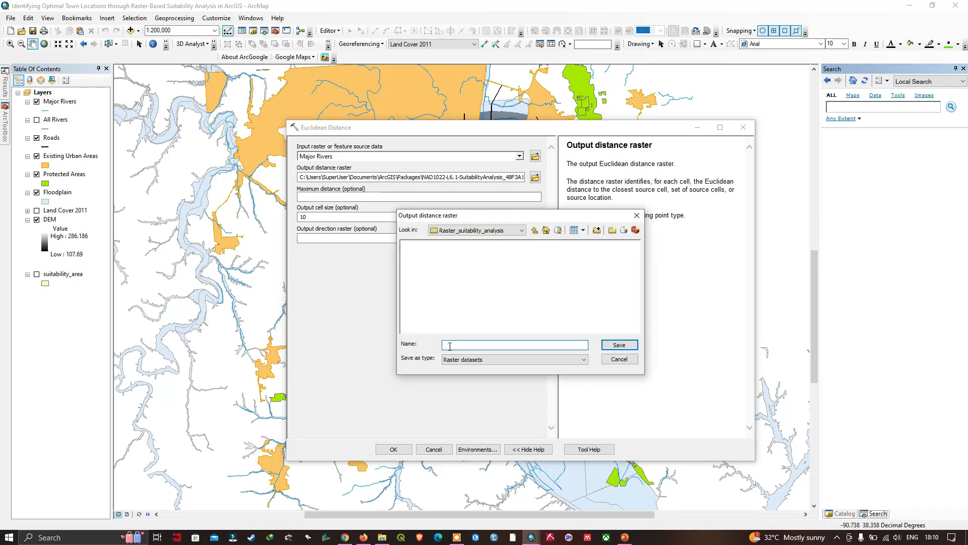
text(River_distance.tif)
click(619, 345)
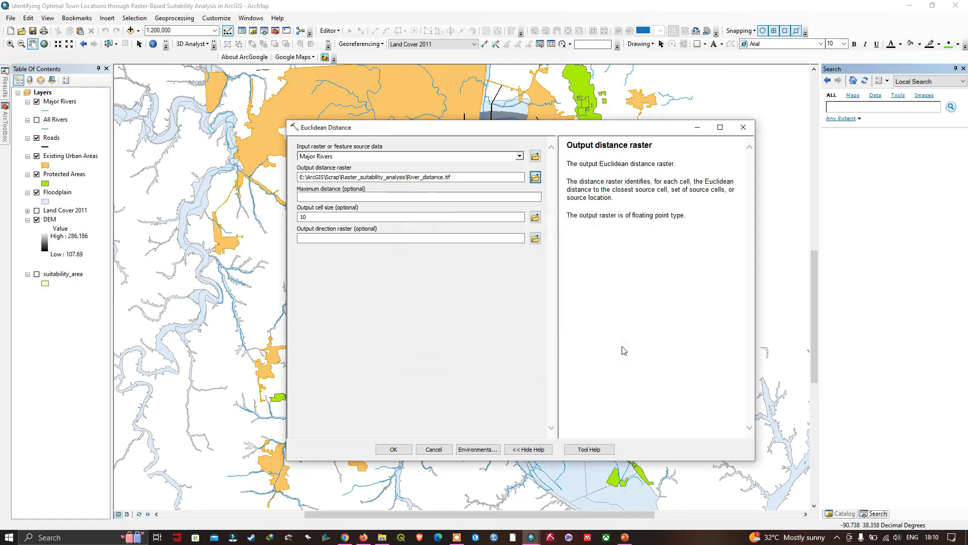
click(394, 449)
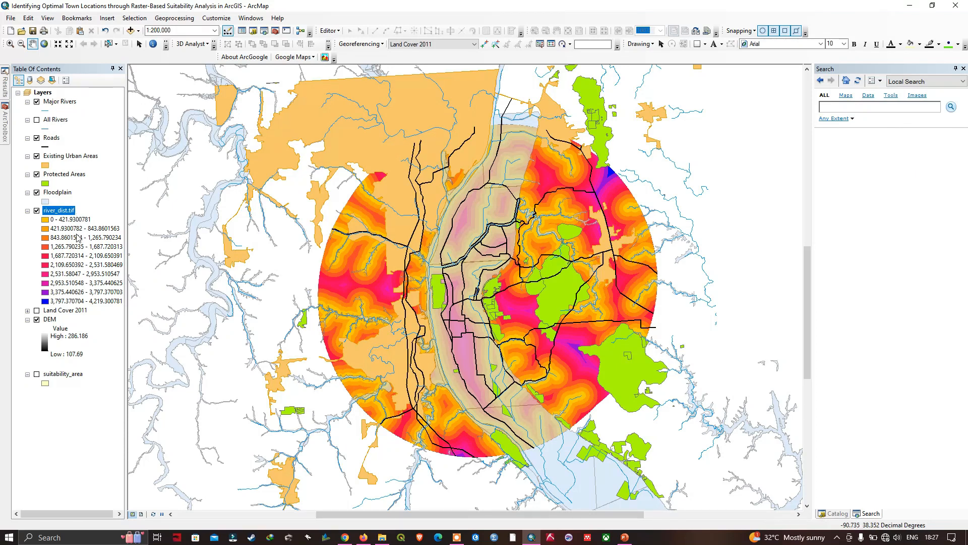
Run Euclidean Distance on the Roads layer, saving the distance raster as road_dist.tif in the Raster_suitability_analysis folder.
click(5, 126)
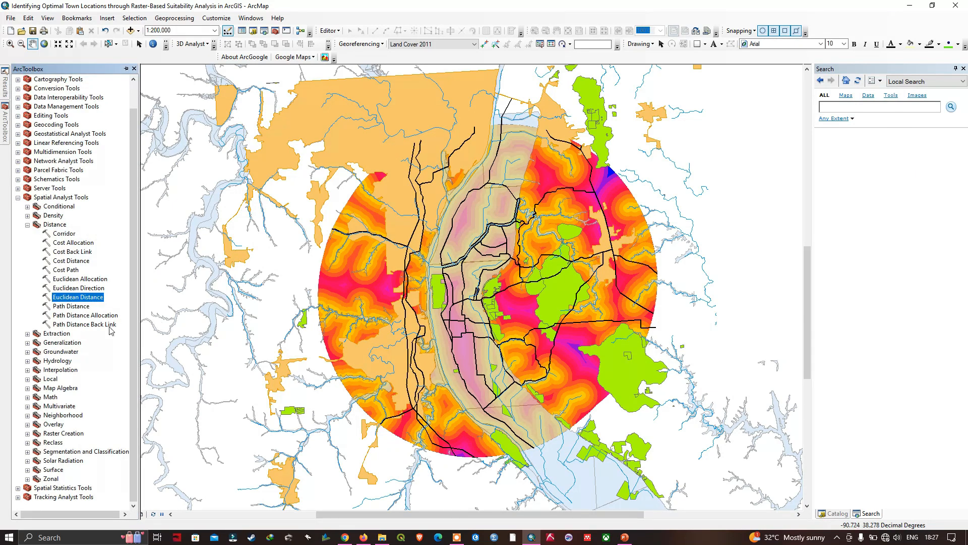
double_click(99, 299)
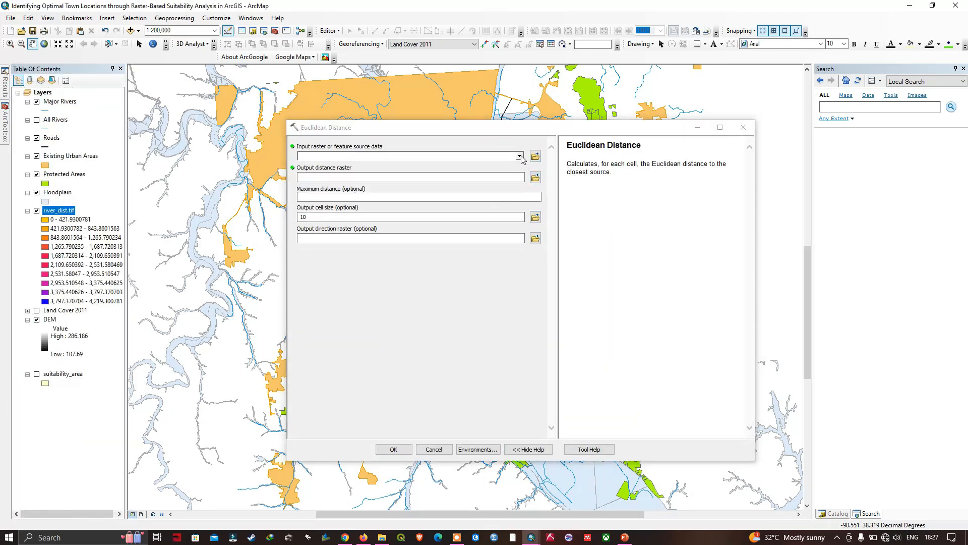
click(520, 157)
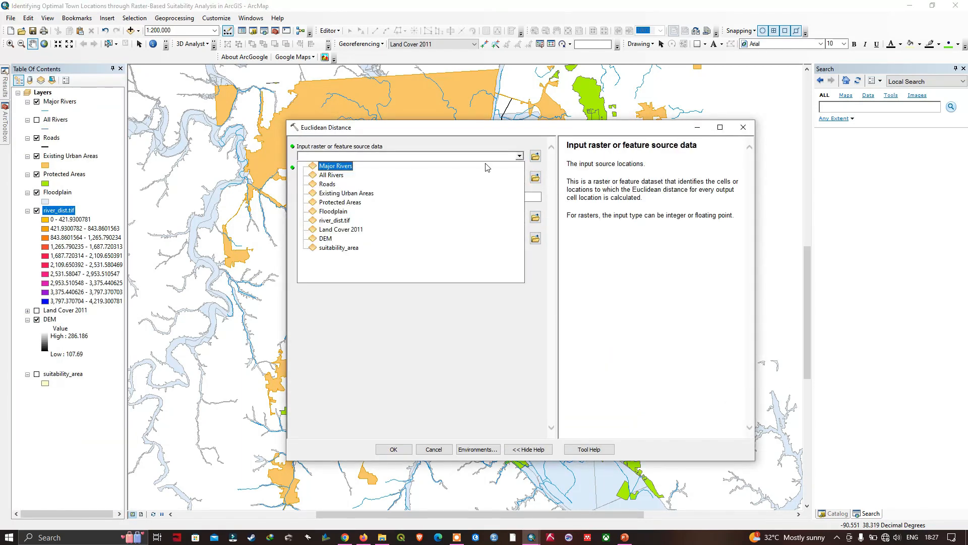
click(328, 184)
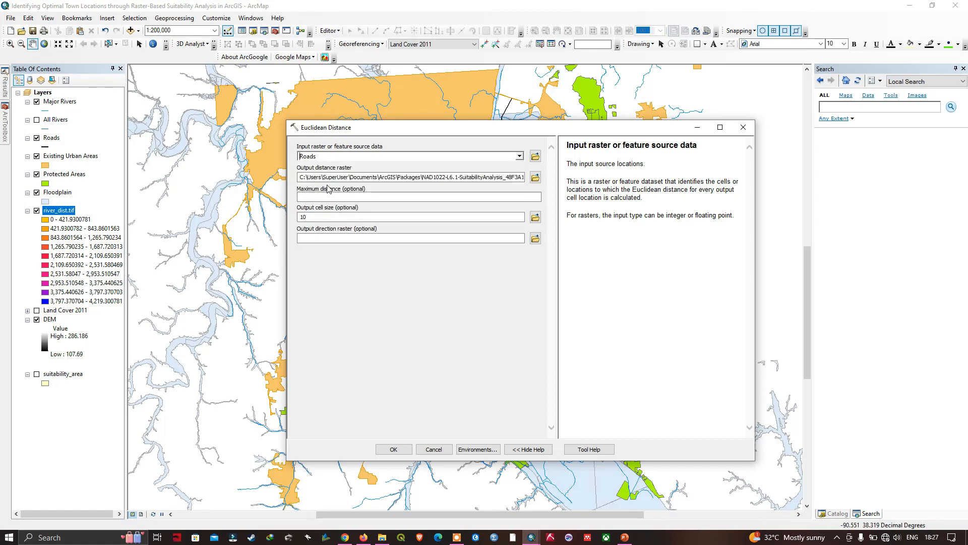
click(535, 177)
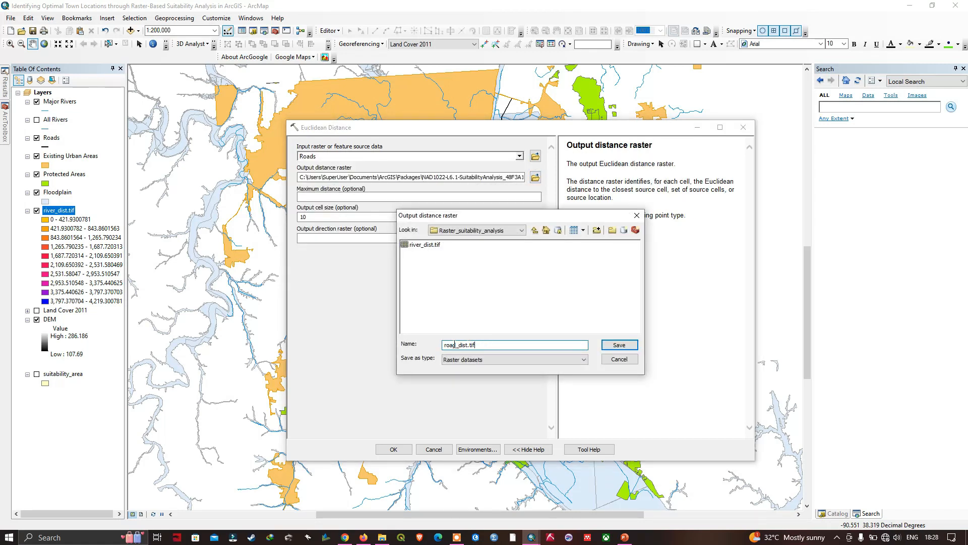
click(620, 345)
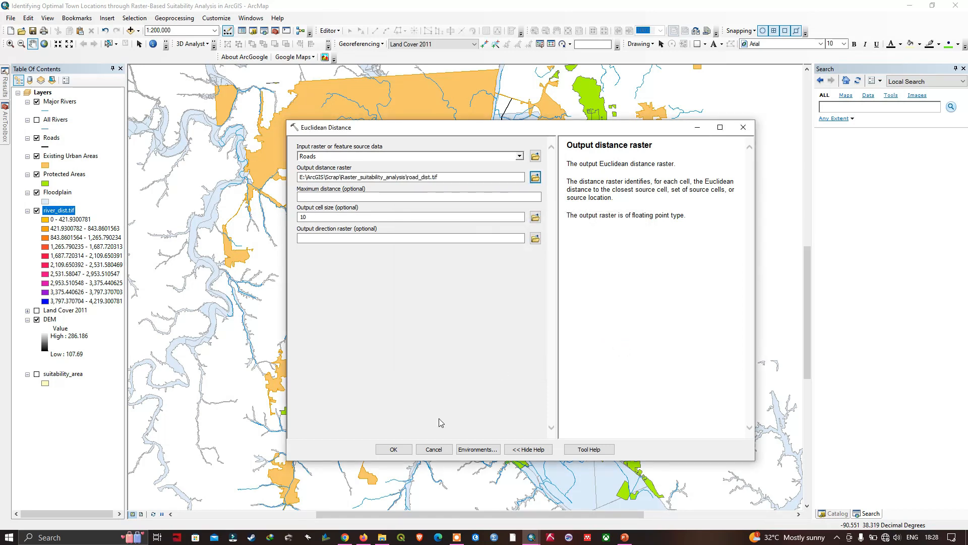
click(394, 448)
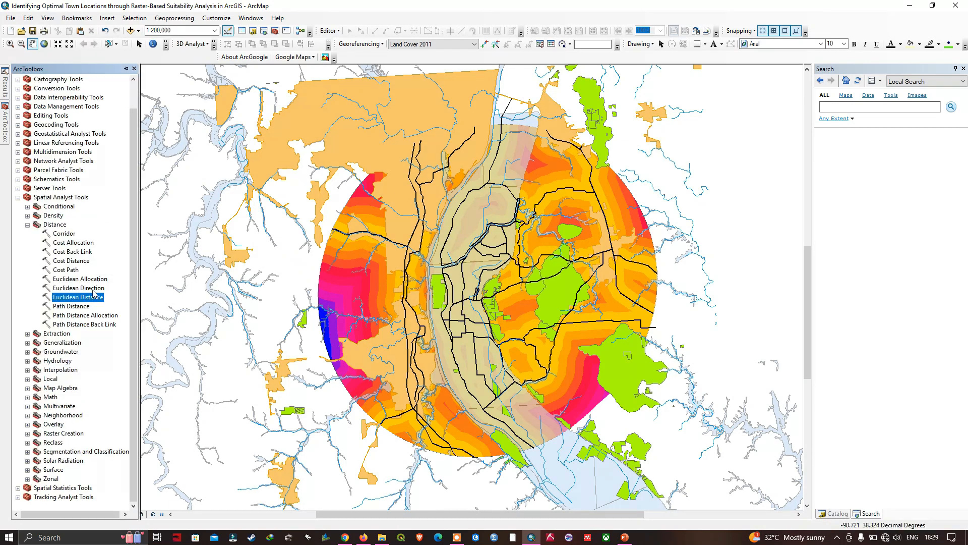
Run Euclidean Distance on Existing Urban Areas, saving the distance raster as Urban_dist.tif in the Raster_suitability_analysis folder.
double_click(79, 297)
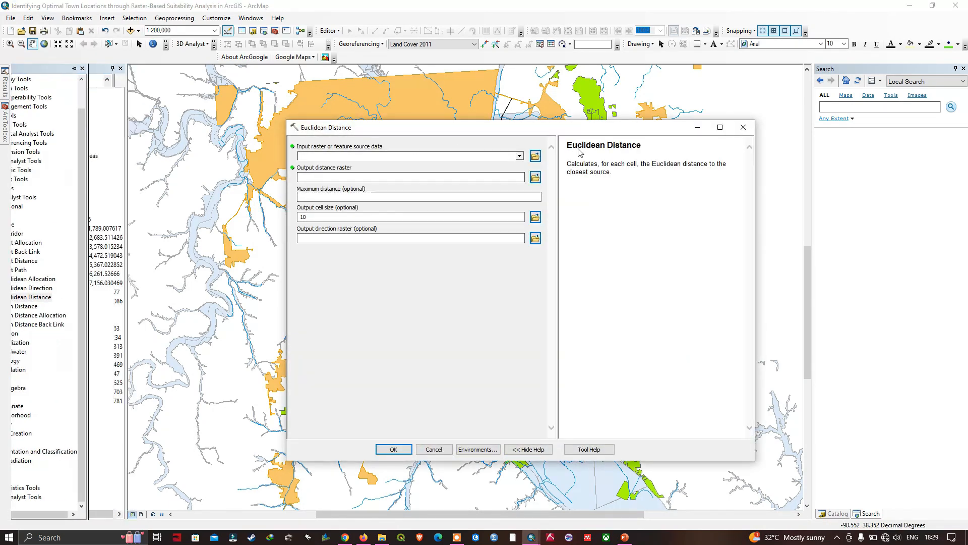
click(519, 156)
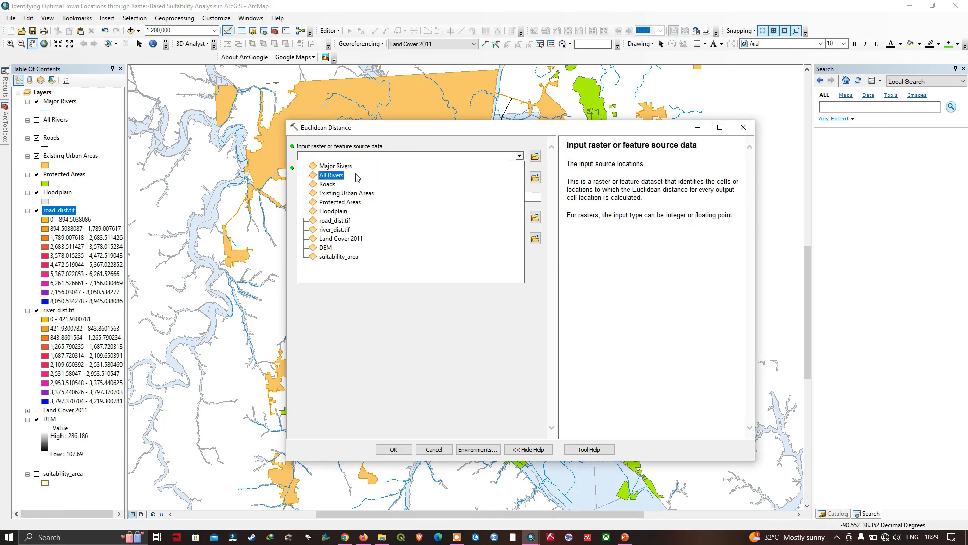
click(355, 193)
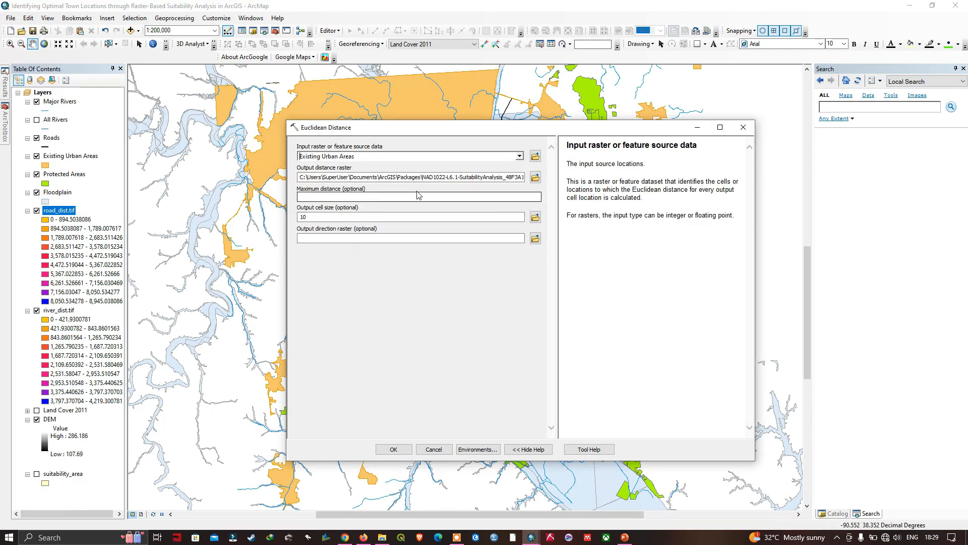
click(536, 177)
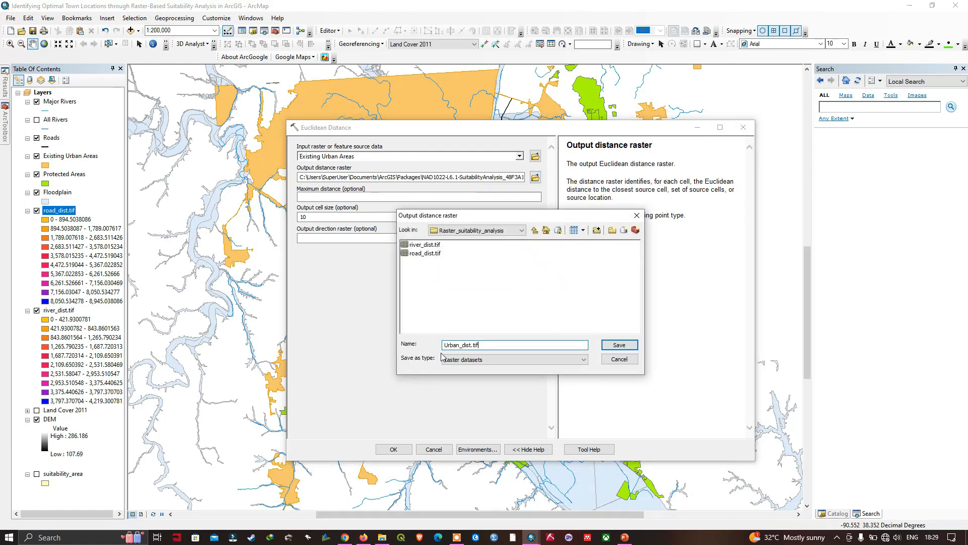
click(619, 346)
click(393, 449)
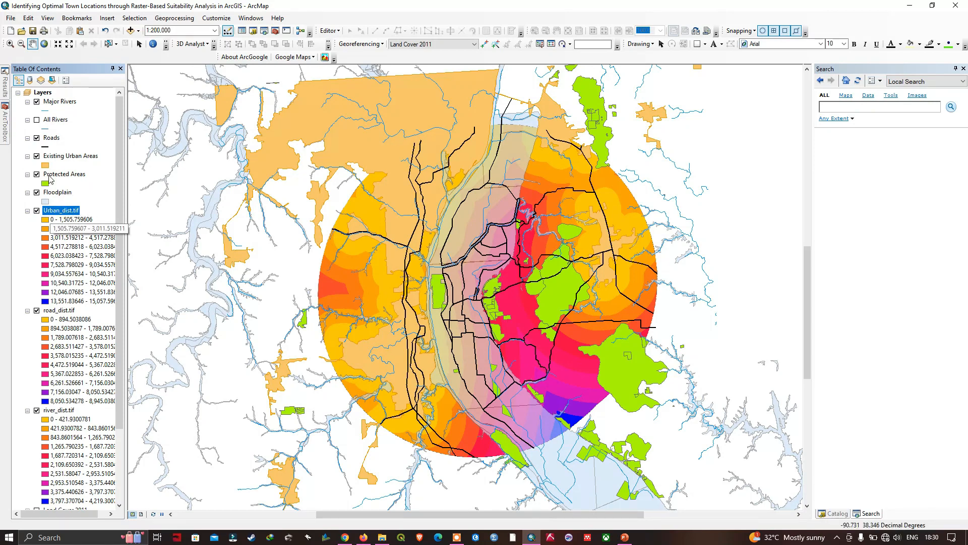
Run Euclidean Distance on Protected Areas, saving the distance raster as Protected_dist.tif in the Raster_suitability_analysis folder.
click(5, 120)
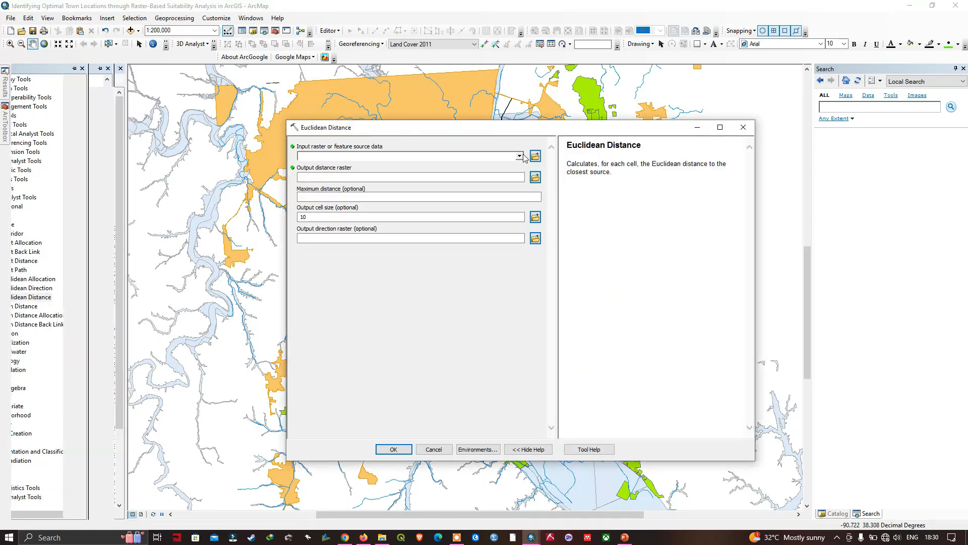
click(519, 156)
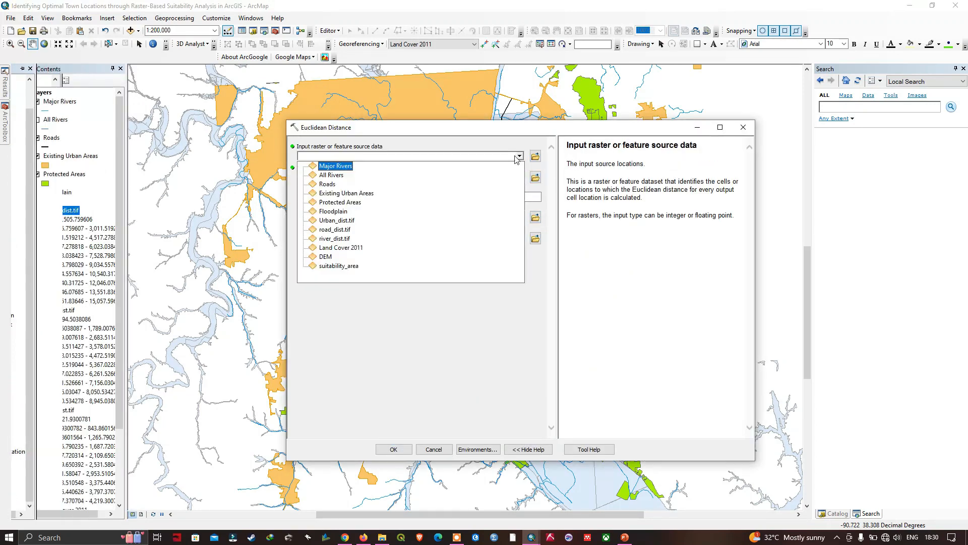
click(347, 203)
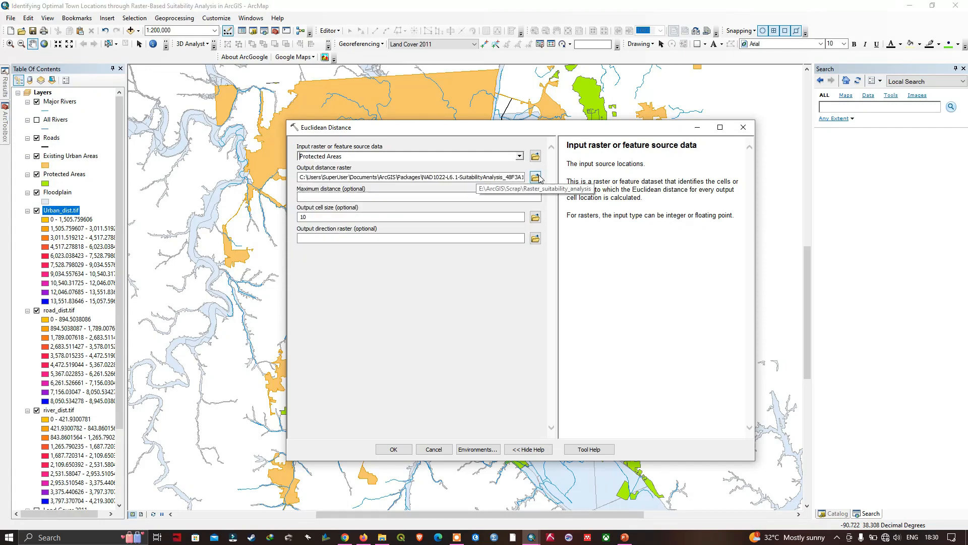
click(535, 178)
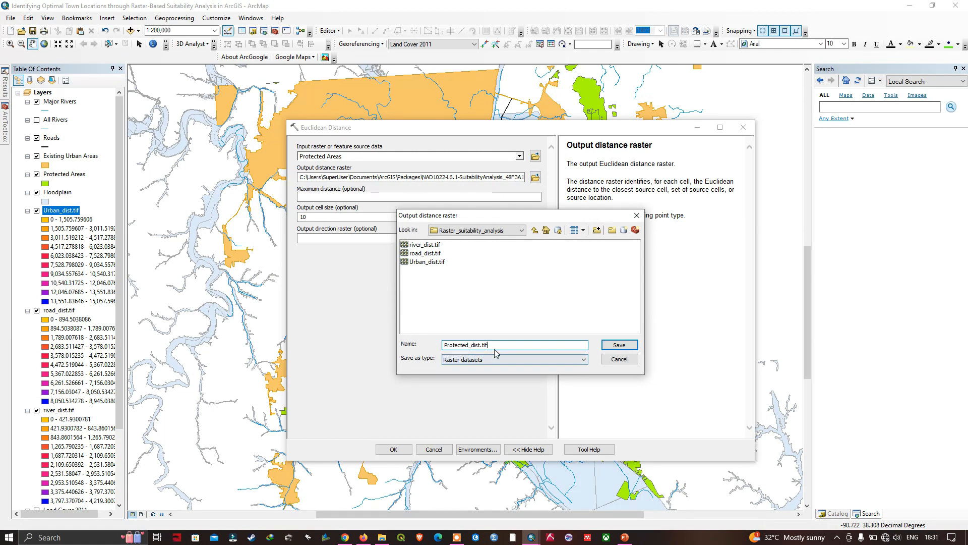
click(619, 345)
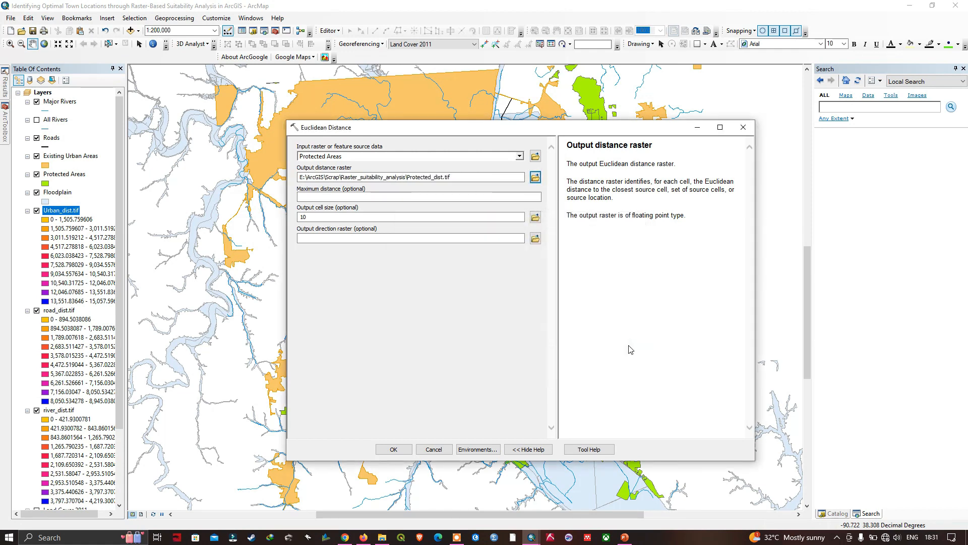
click(394, 449)
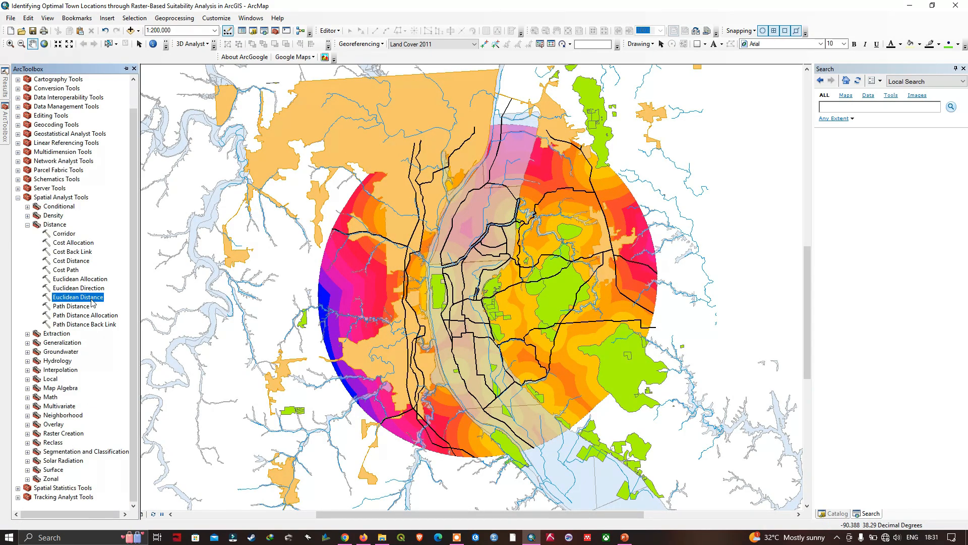
Run Euclidean Distance on the Floodplain layer, saving the distance raster as Floodplain_dist.tif in the Raster_suitability_analysis folder.
double_click(92, 299)
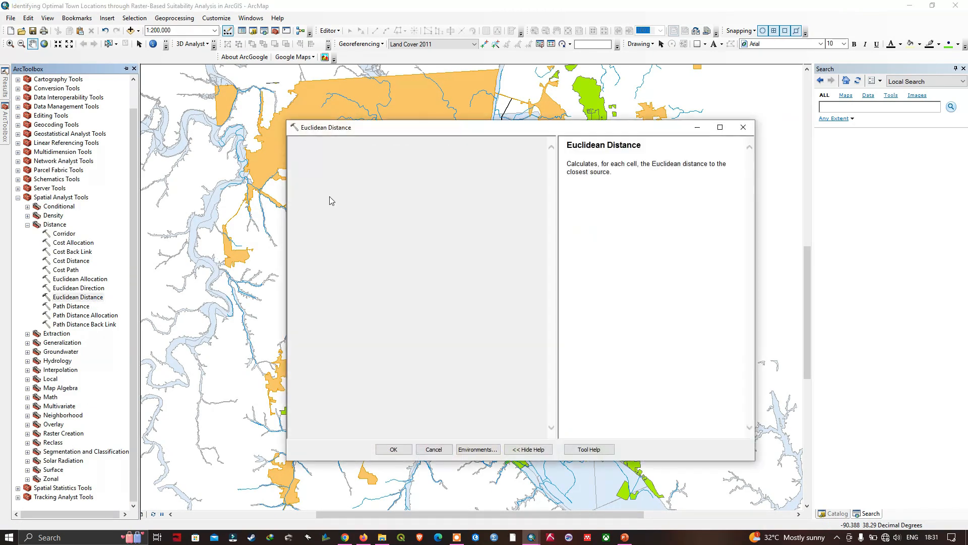
click(520, 157)
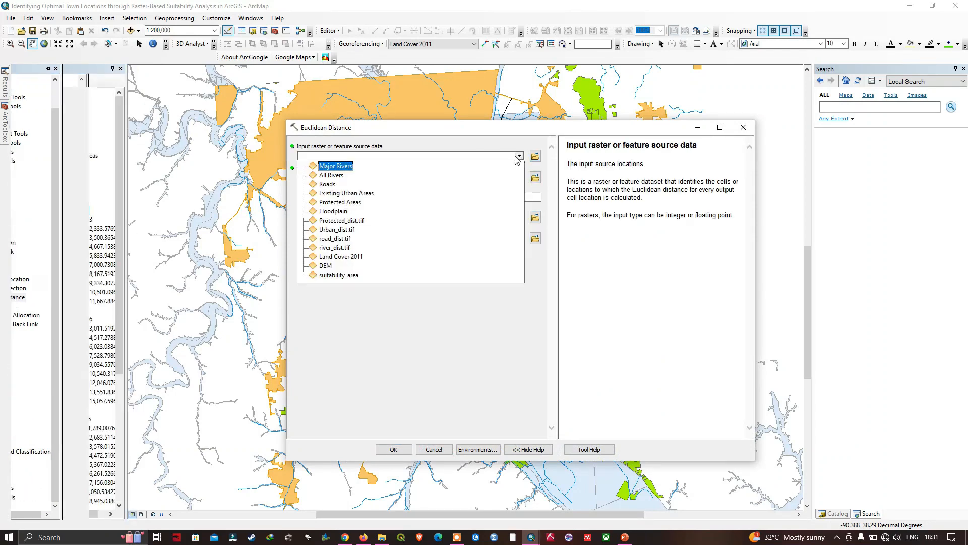
click(341, 214)
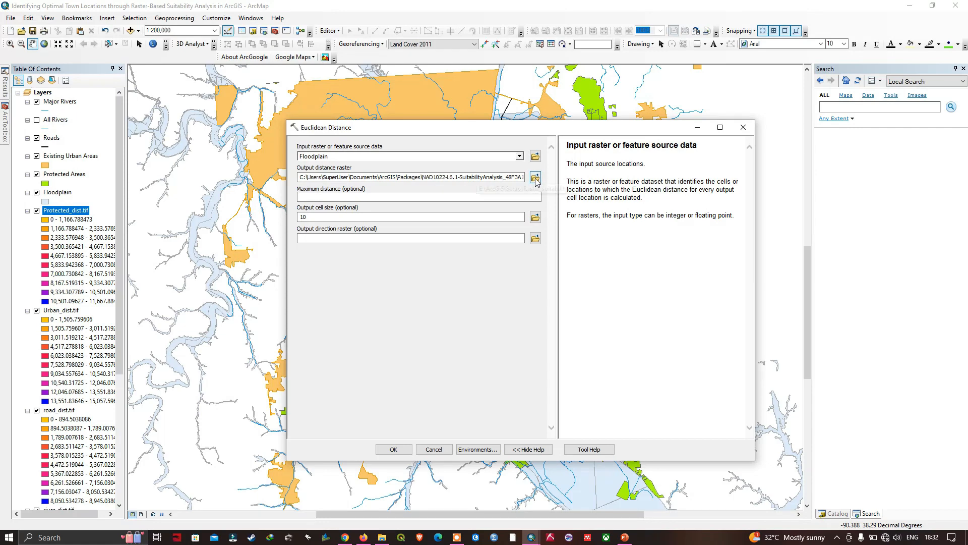
click(535, 178)
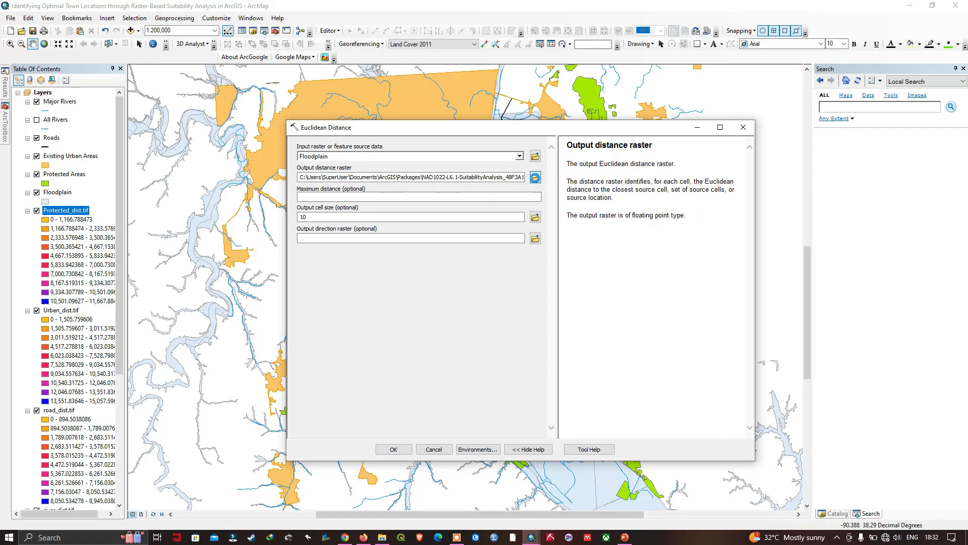
text(Floodplain_dist.tif)
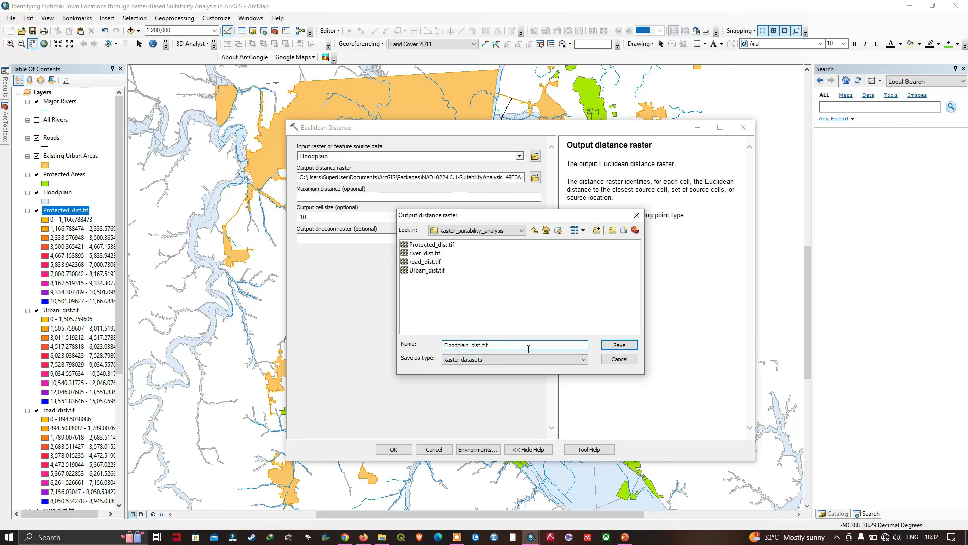
click(619, 344)
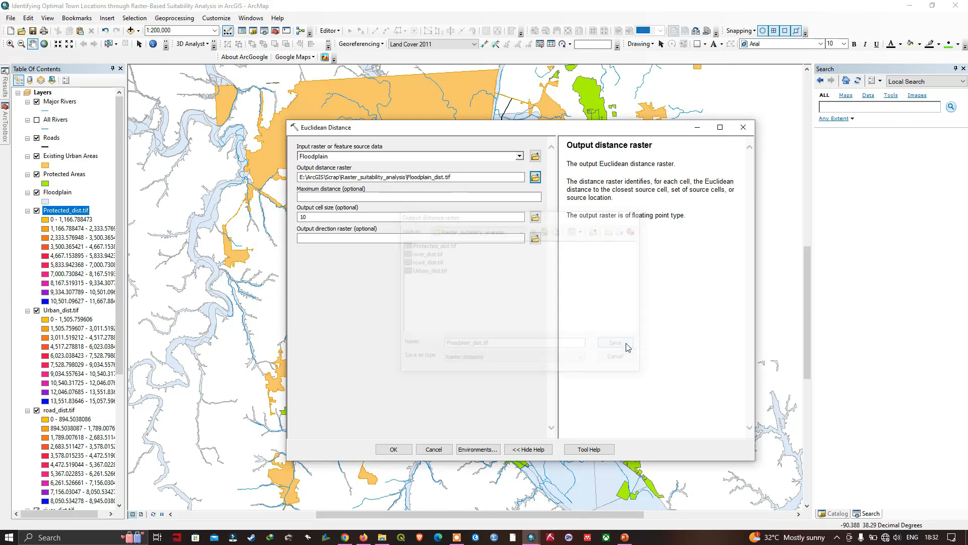
click(388, 453)
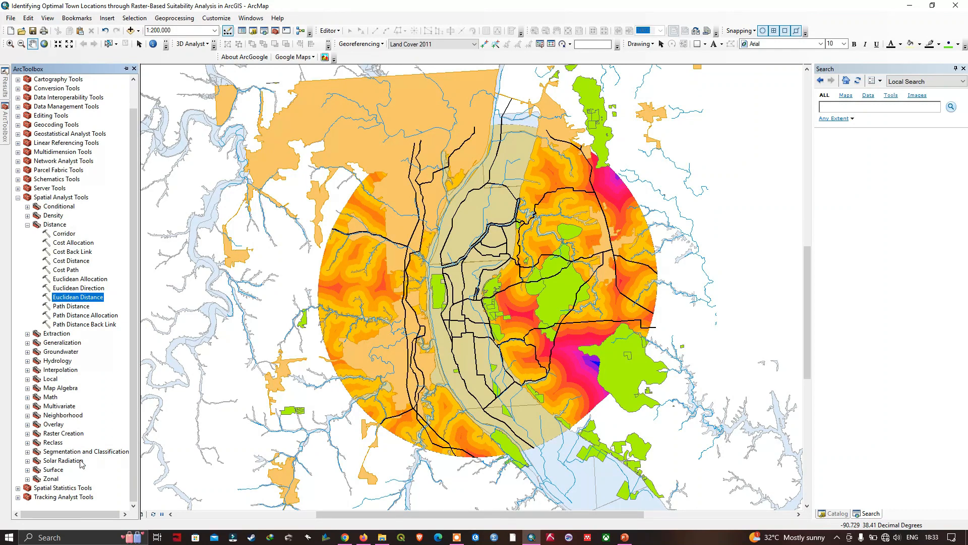
Run the Spatial Analyst Slope tool on the DEM, saving the output raster as slope.tif in the Raster_suitability_analysis folder.
click(28, 469)
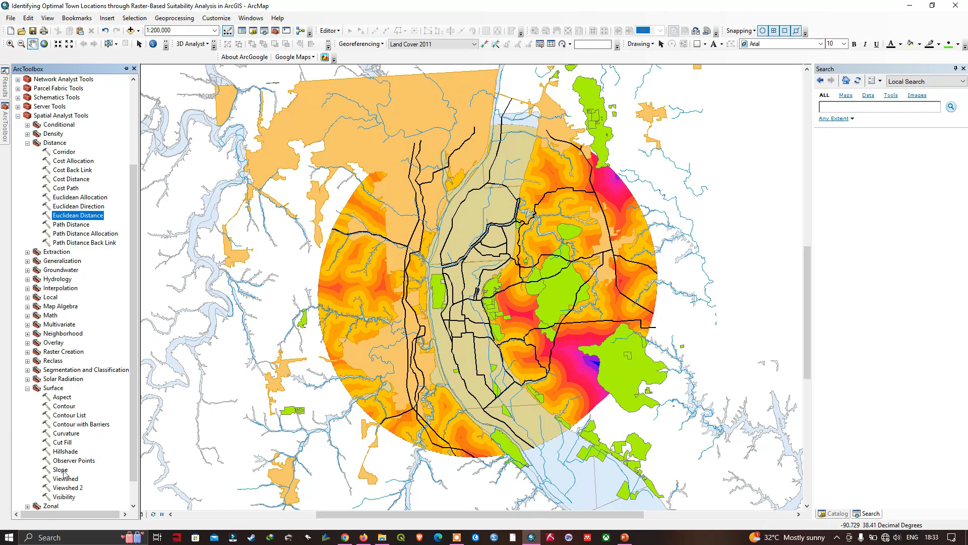
scroll(64, 474, down, 1)
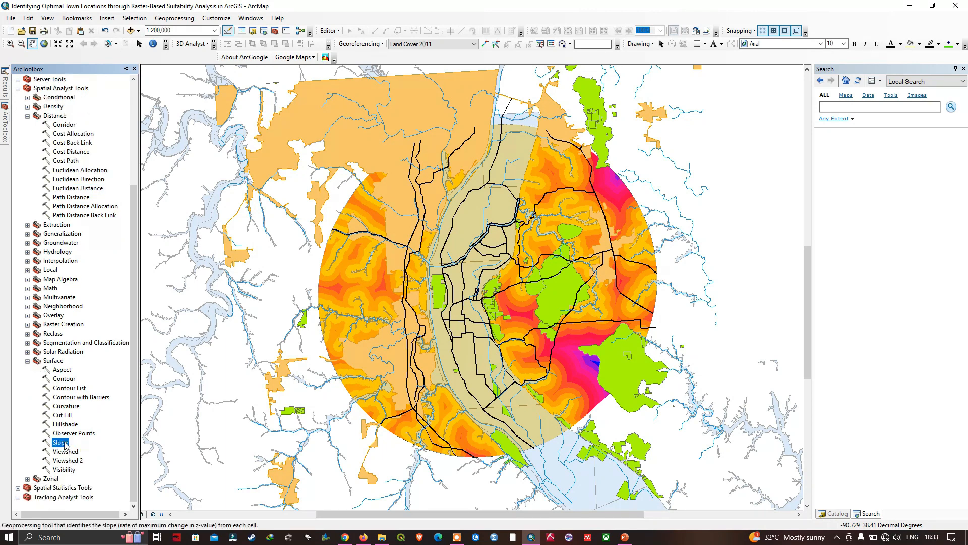
double_click(67, 443)
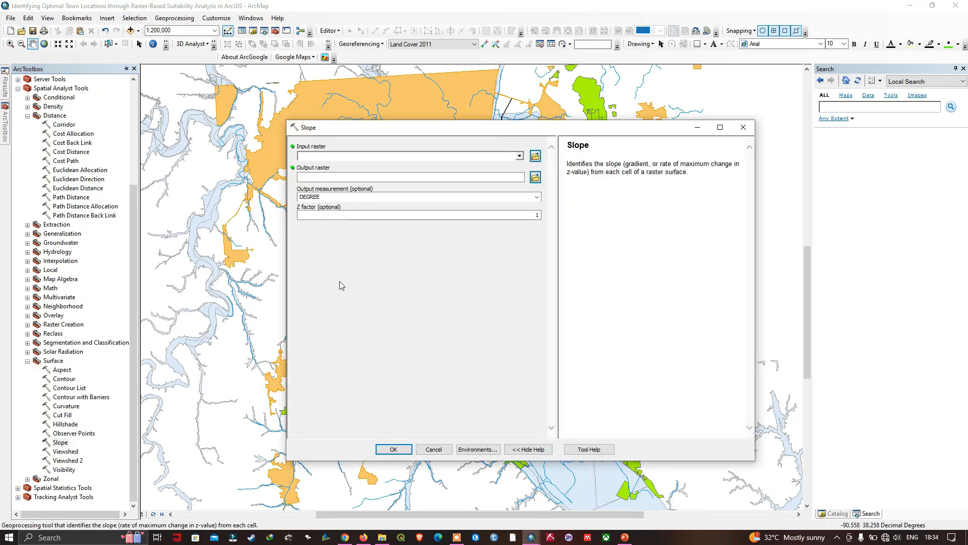
click(520, 156)
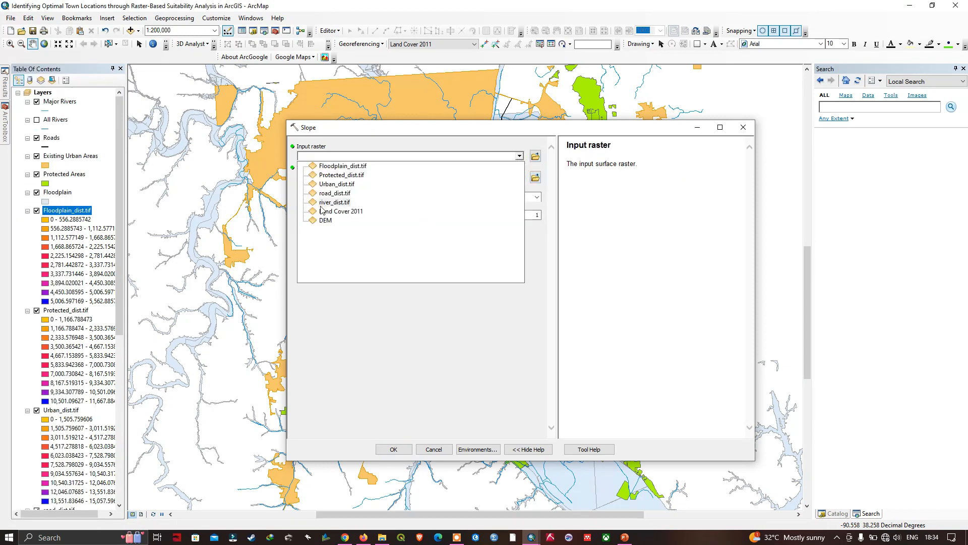
click(328, 225)
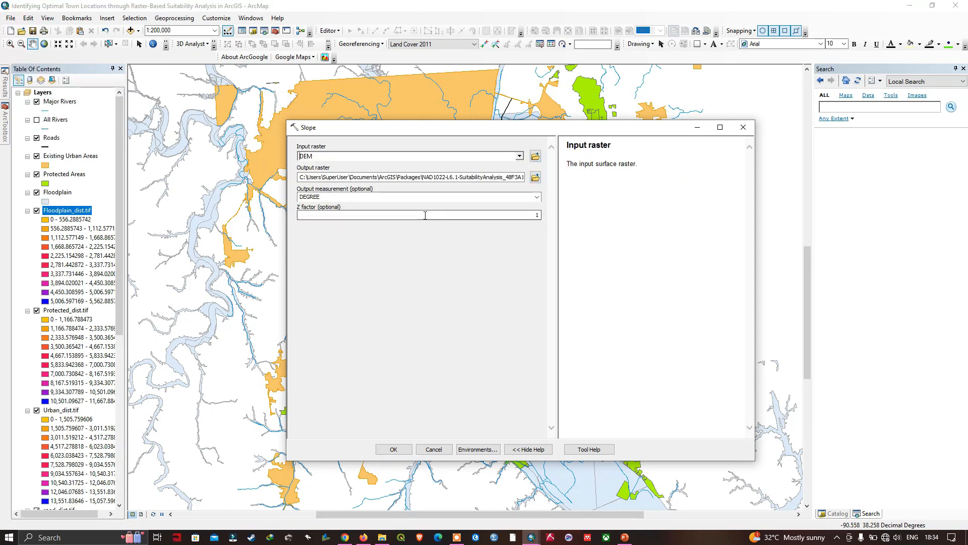
click(536, 178)
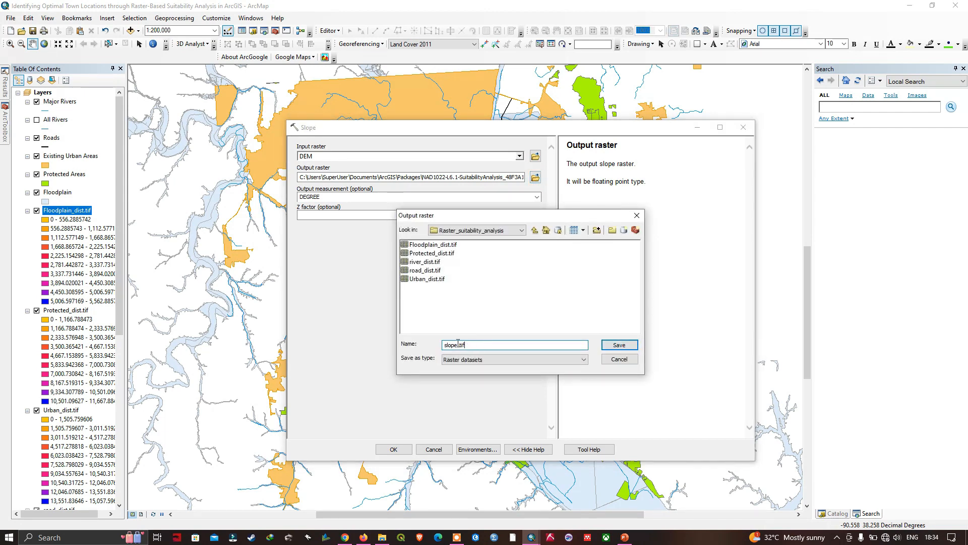
click(619, 345)
click(396, 451)
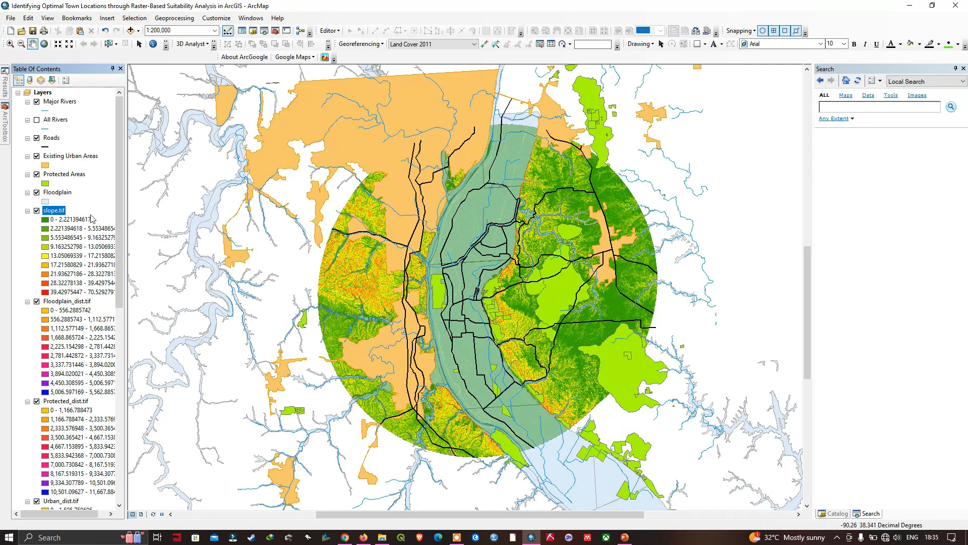
Hide the Major Rivers, Roads, Existing Urban Areas, Protected Areas and Floodplain layers on the map.
click(37, 102)
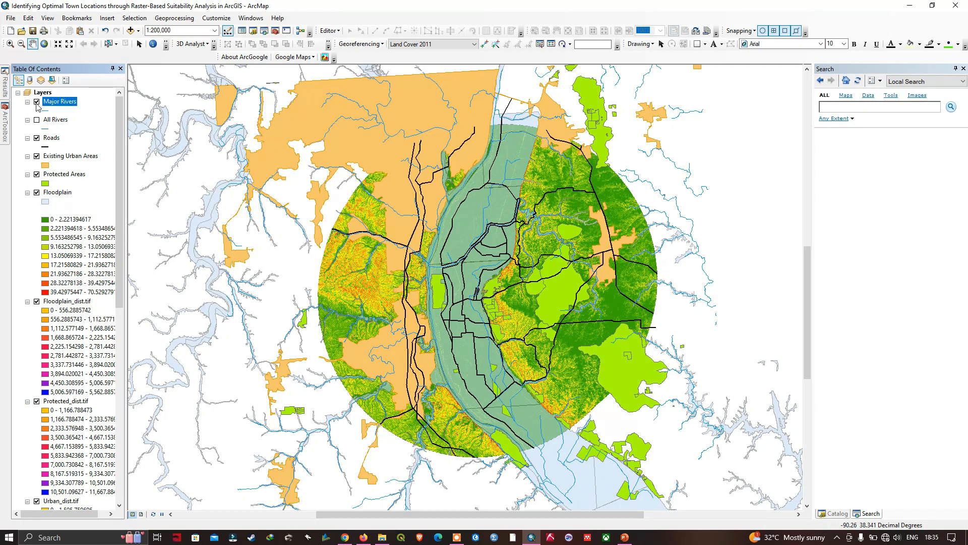
click(36, 139)
click(37, 156)
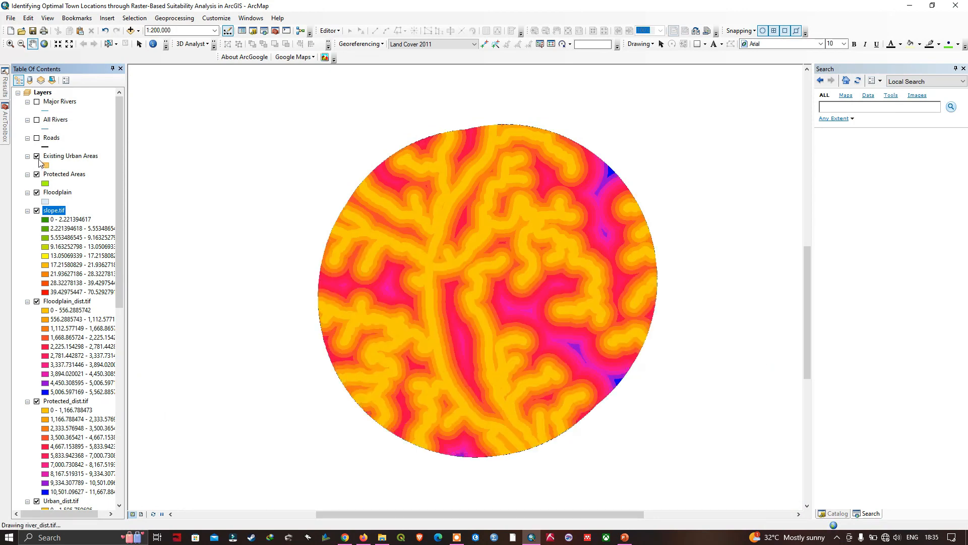
click(37, 175)
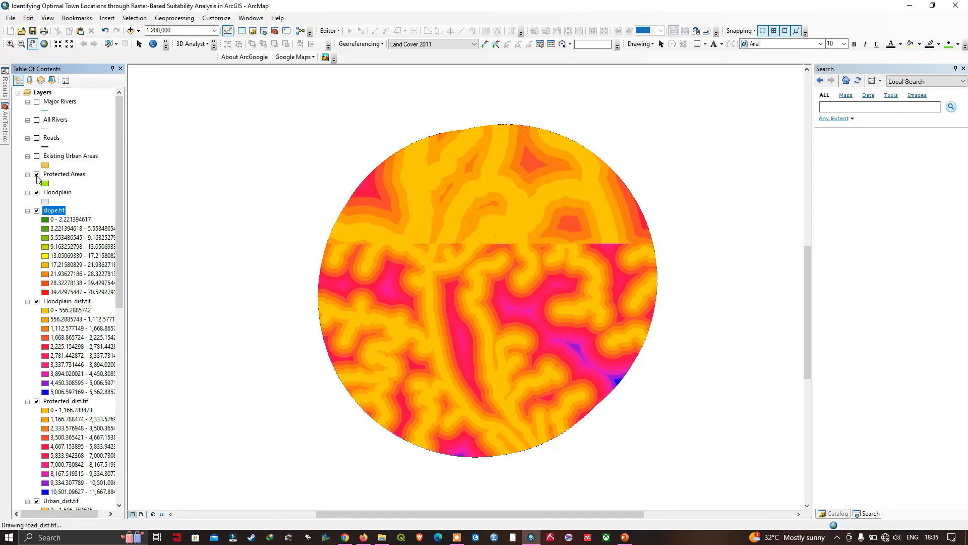
click(37, 193)
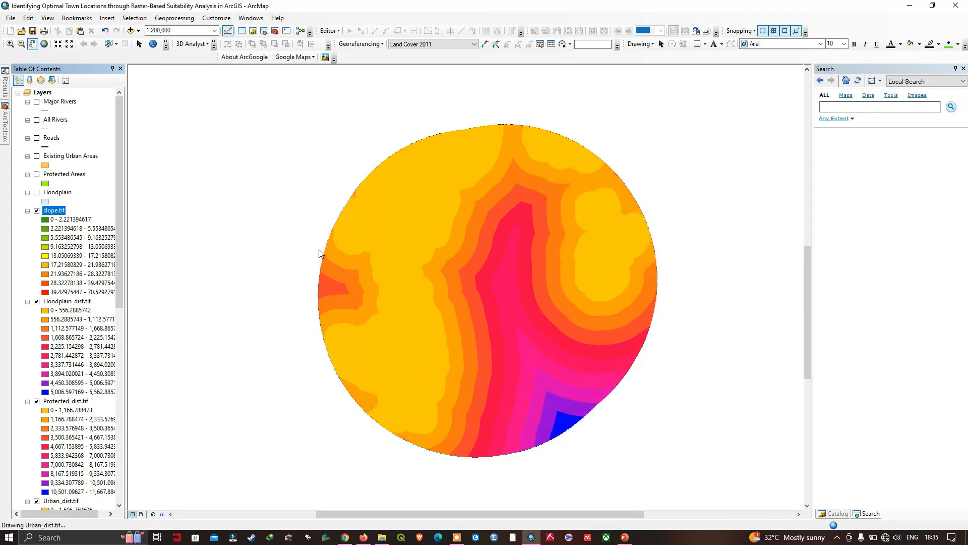
scroll(430, 252, up, 1)
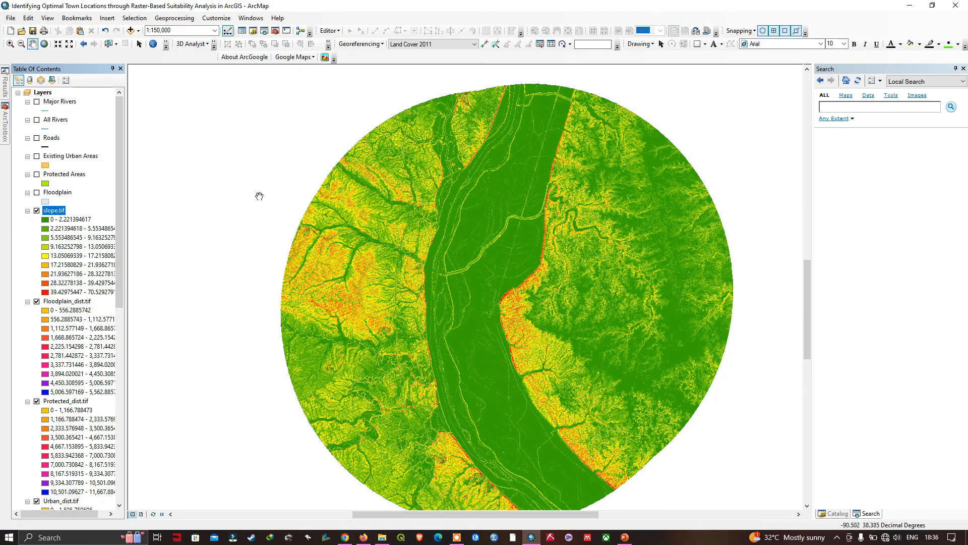
Make the Land Cover 2011 layer visible and review the slope and distance raster layers in the layer list.
scroll(70, 238, down, 1)
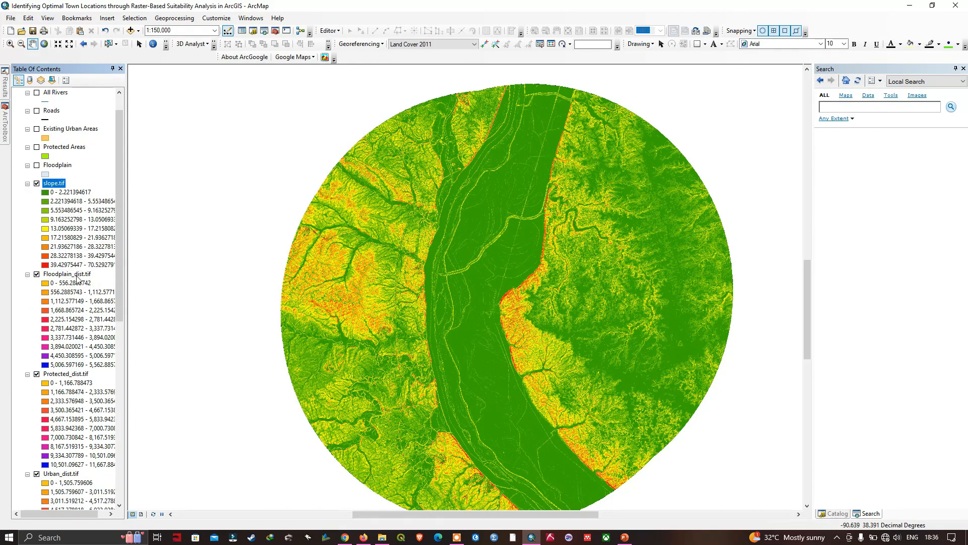
scroll(73, 278, down, 1)
scroll(84, 305, down, 6)
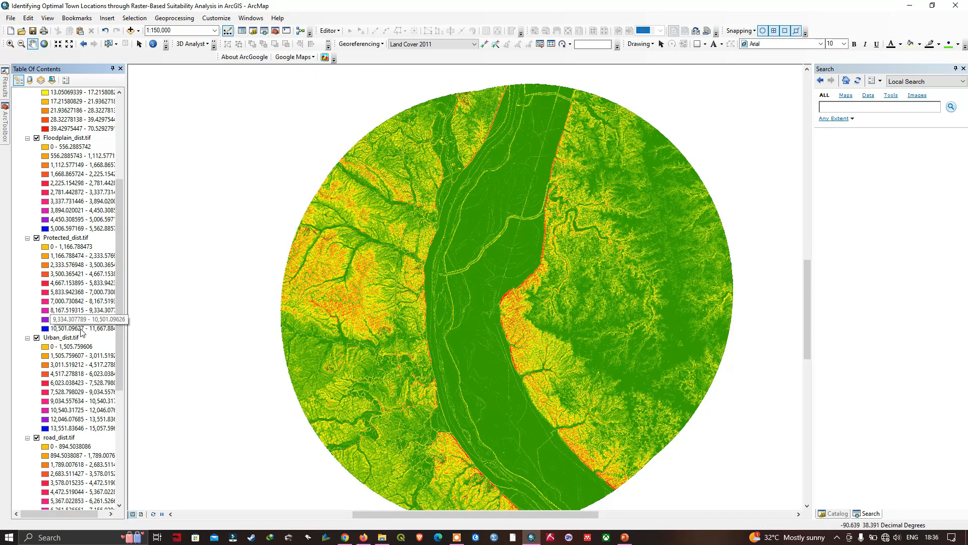
scroll(74, 383, down, 6)
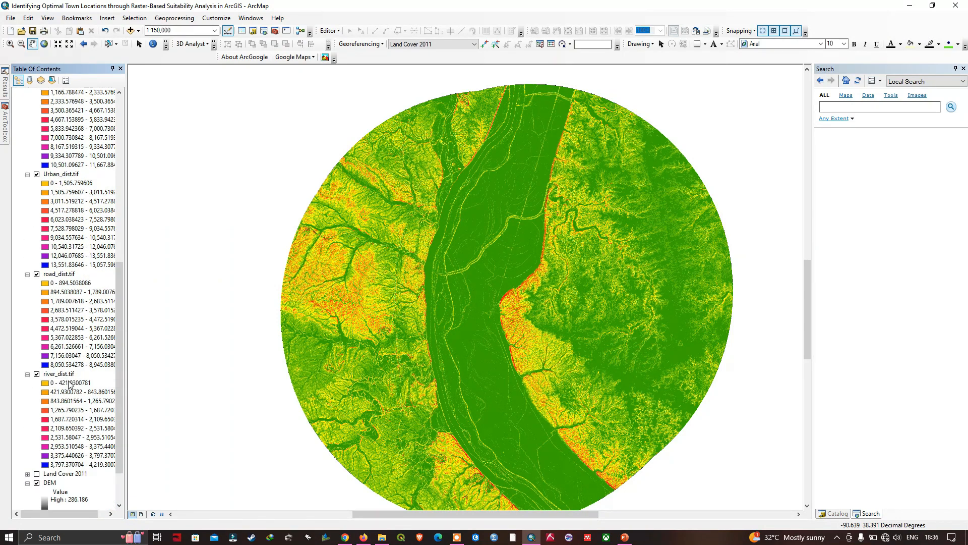
click(37, 419)
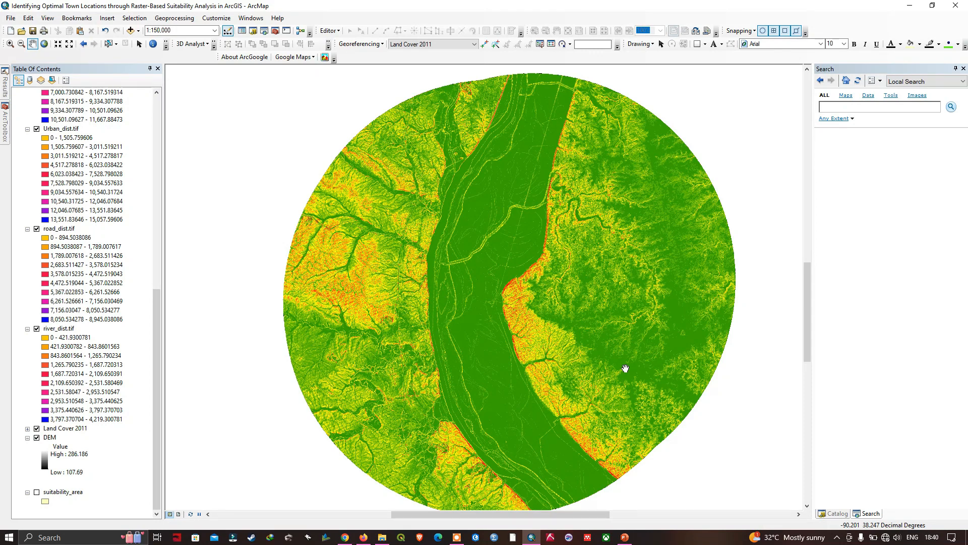
scroll(132, 277, up, 14)
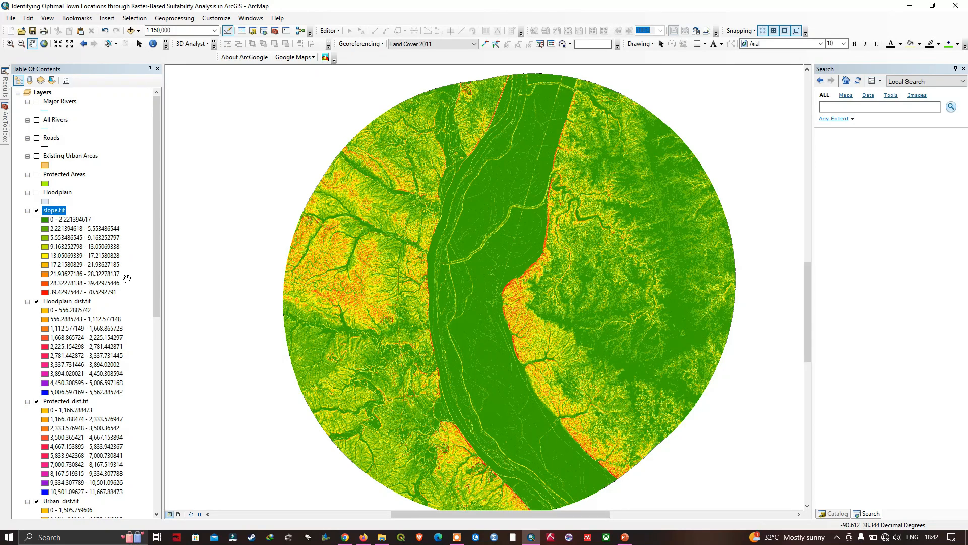
scroll(78, 328, down, 3)
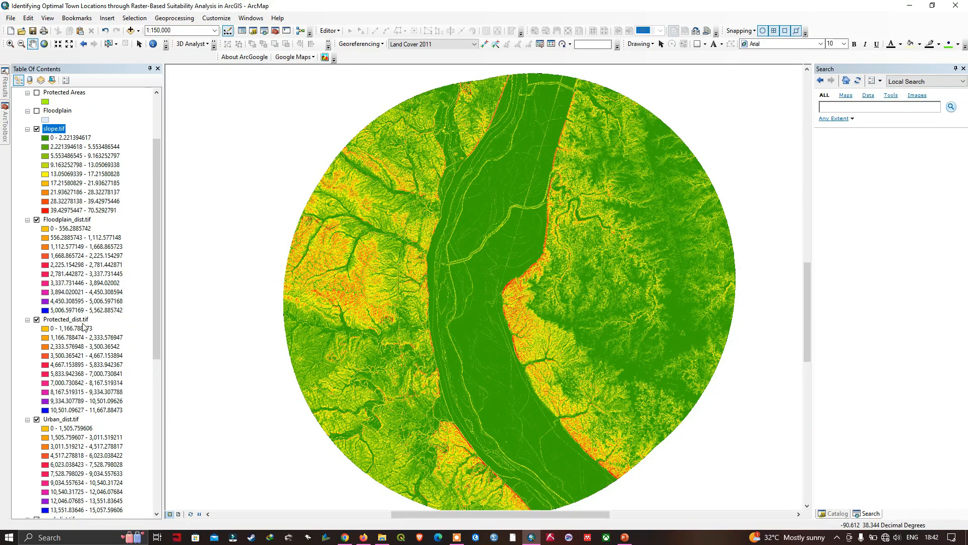
scroll(83, 331, down, 2)
scroll(60, 369, down, 5)
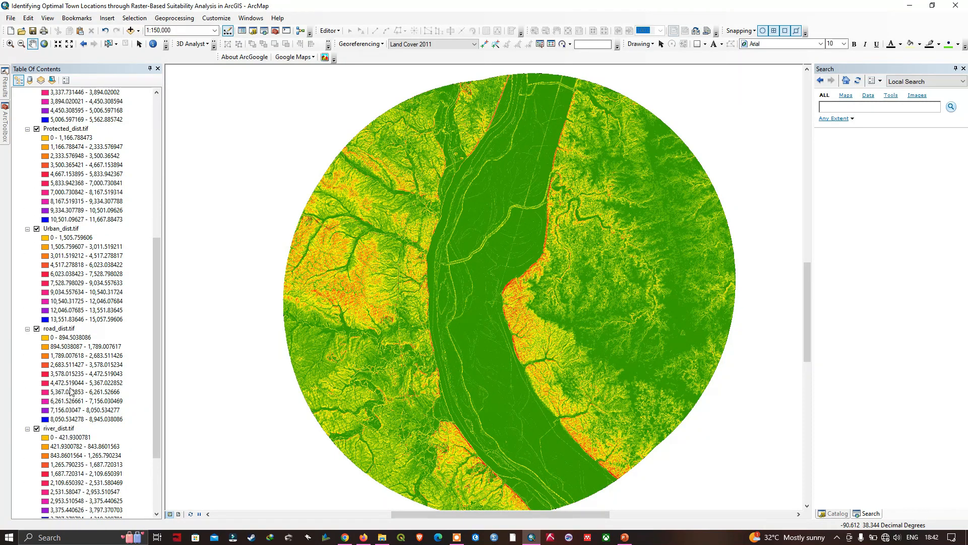
scroll(75, 420, down, 2)
scroll(75, 368, up, 12)
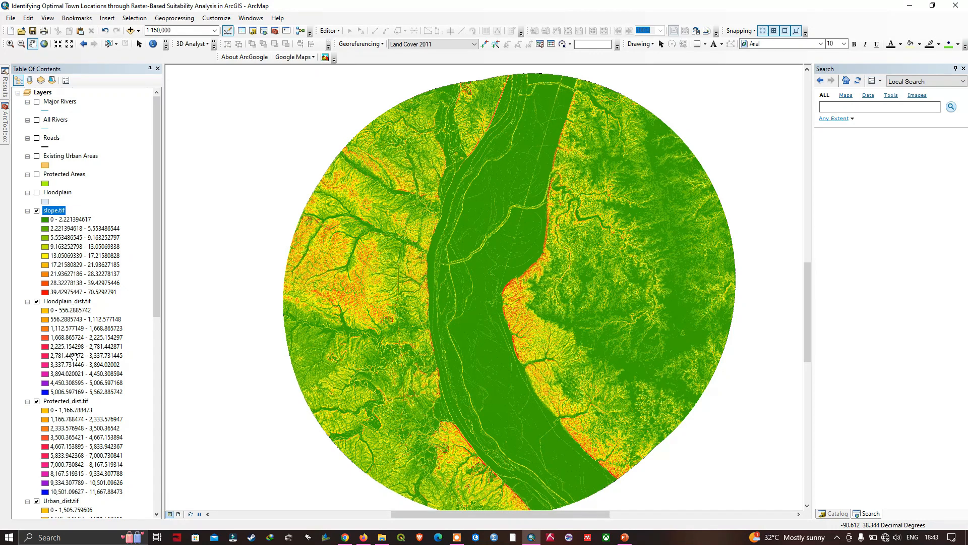
Start the Spatial Analyst Reclassify tool with slope.tif as the input raster.
click(6, 121)
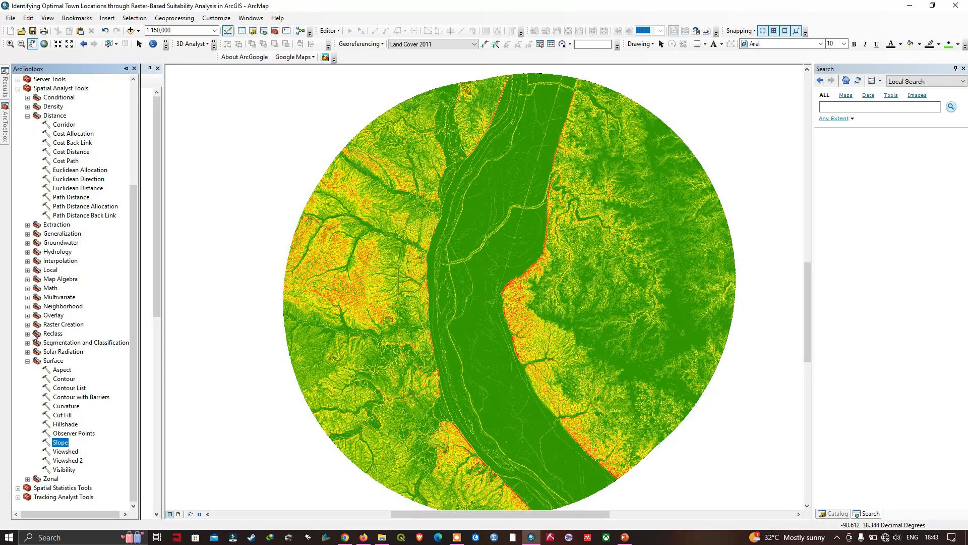
click(28, 333)
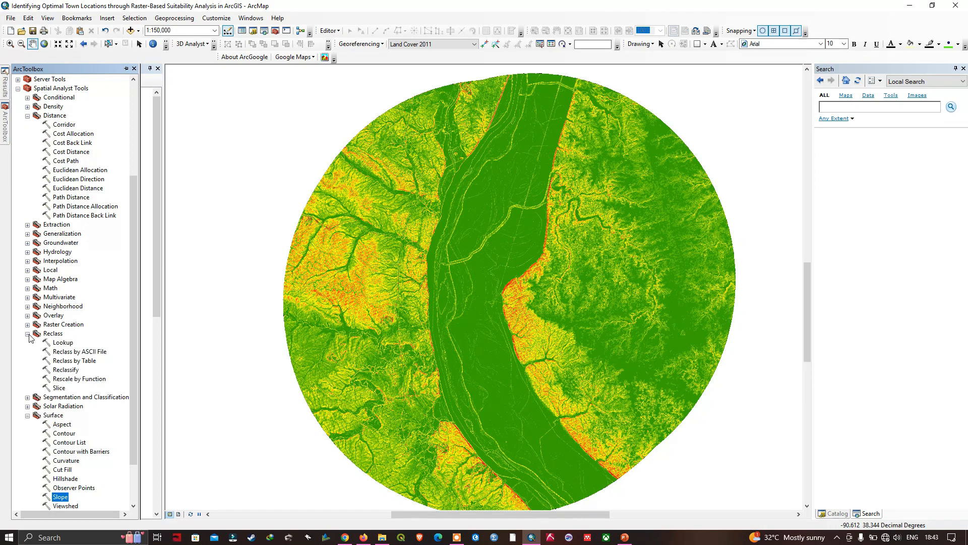
double_click(73, 371)
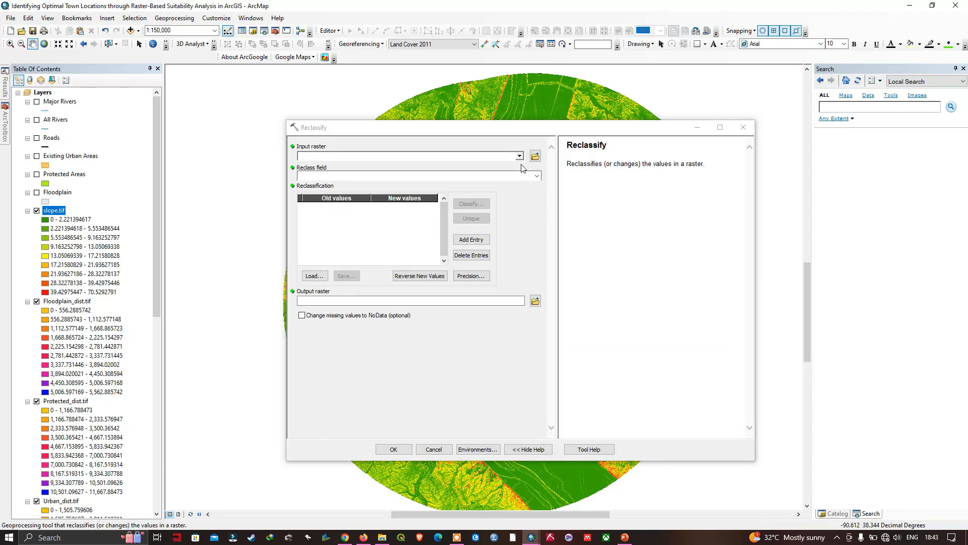
click(520, 156)
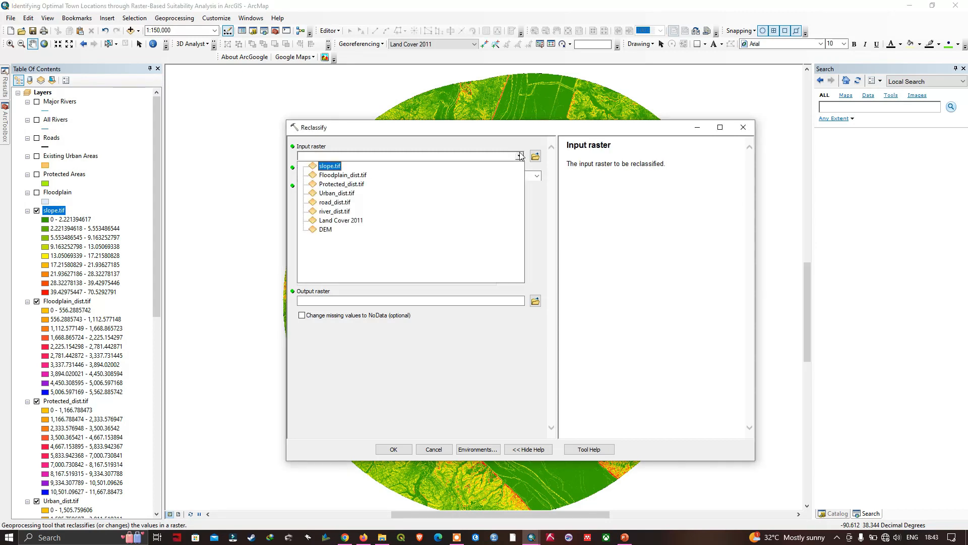
click(345, 166)
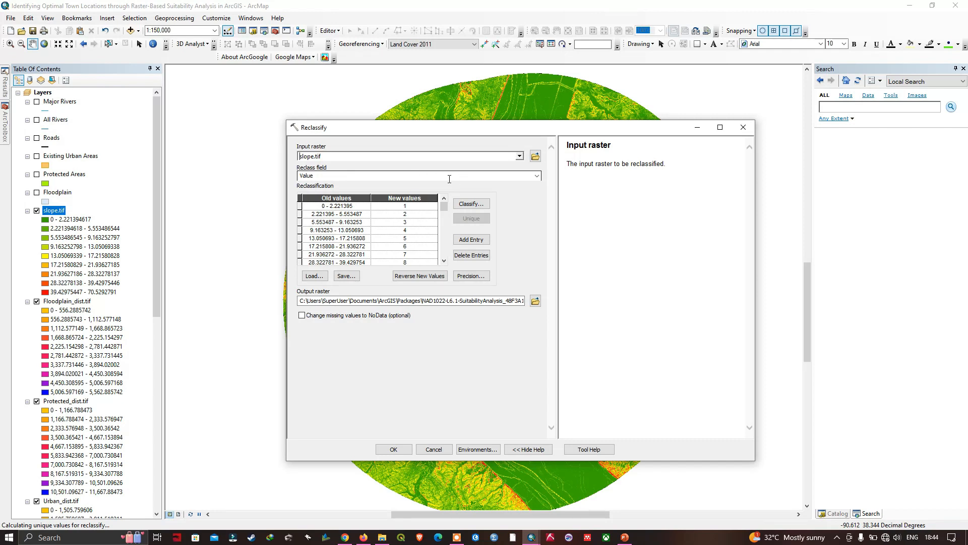
click(524, 211)
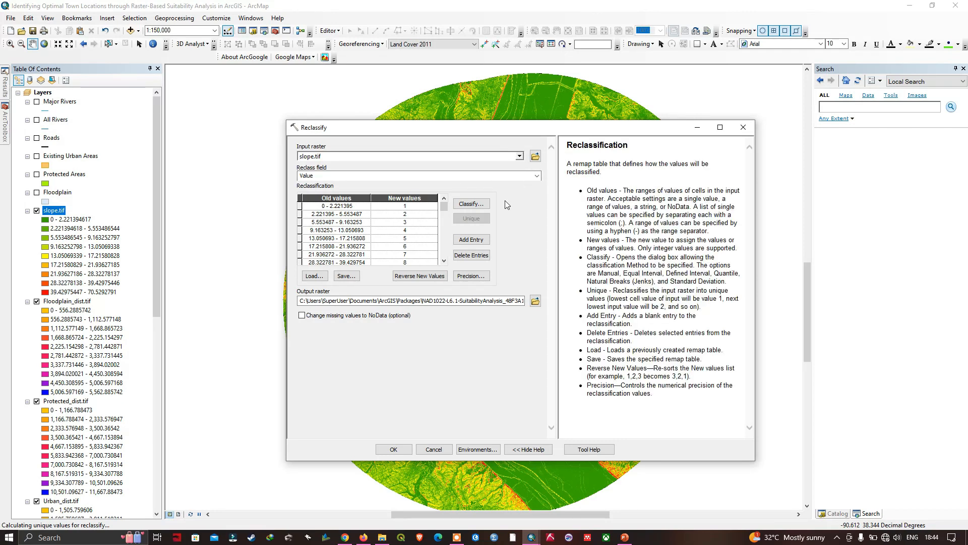
Classify the slope values into 3 classes with manual break values of 5, 10 and 15.
click(476, 204)
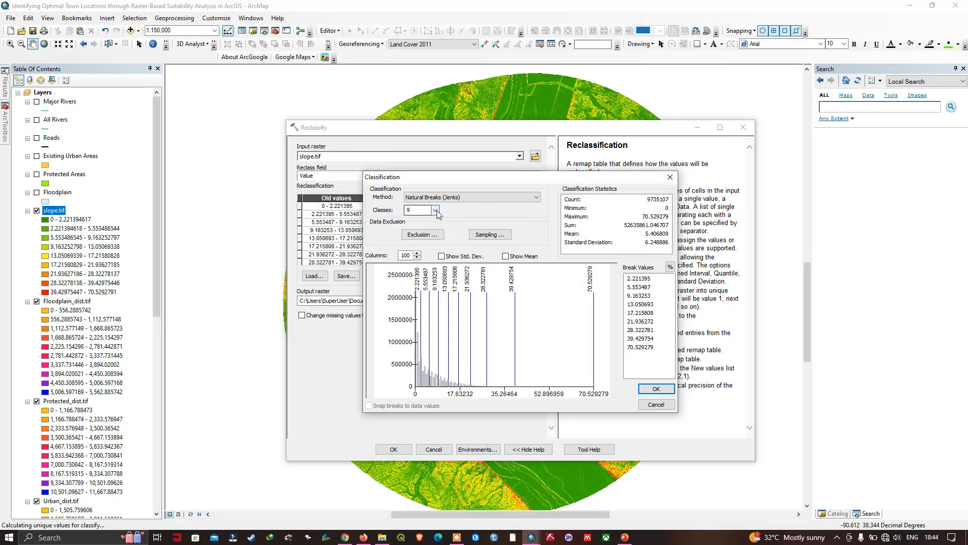
click(435, 210)
click(412, 220)
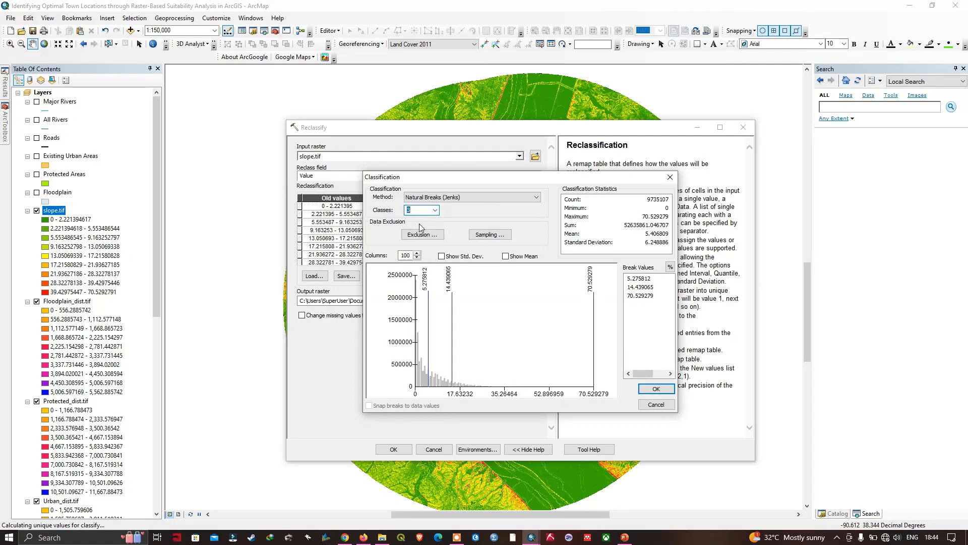
click(648, 280)
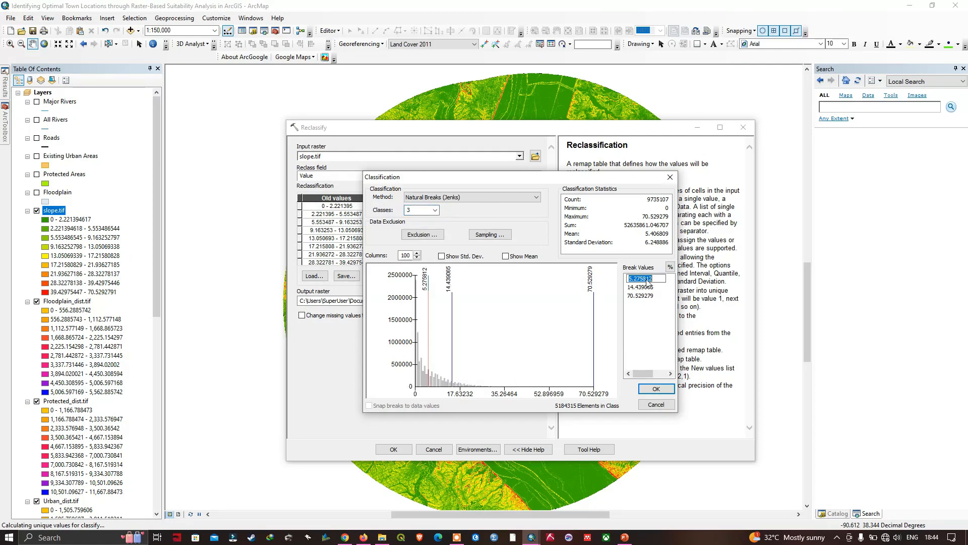
key(BackSpace)
click(651, 287)
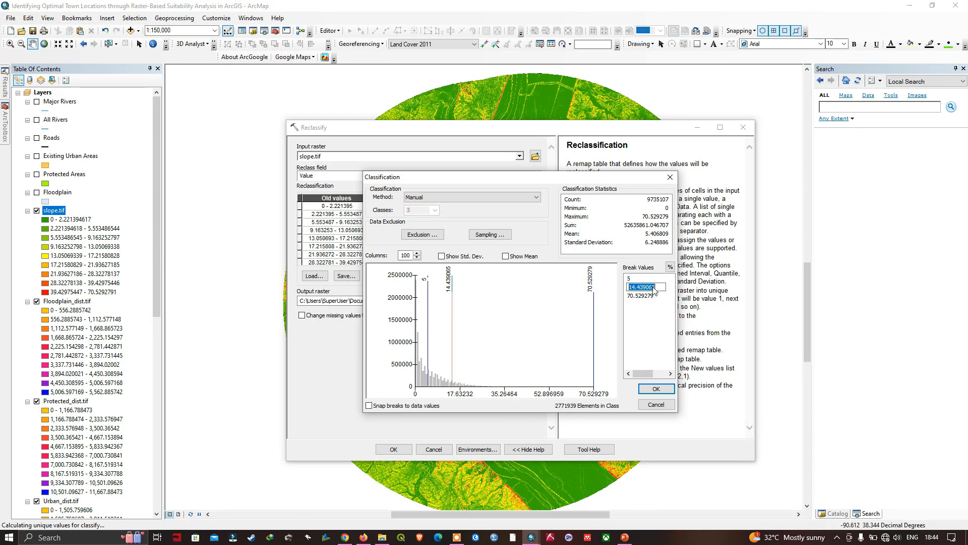
key(BackSpace)
click(643, 296)
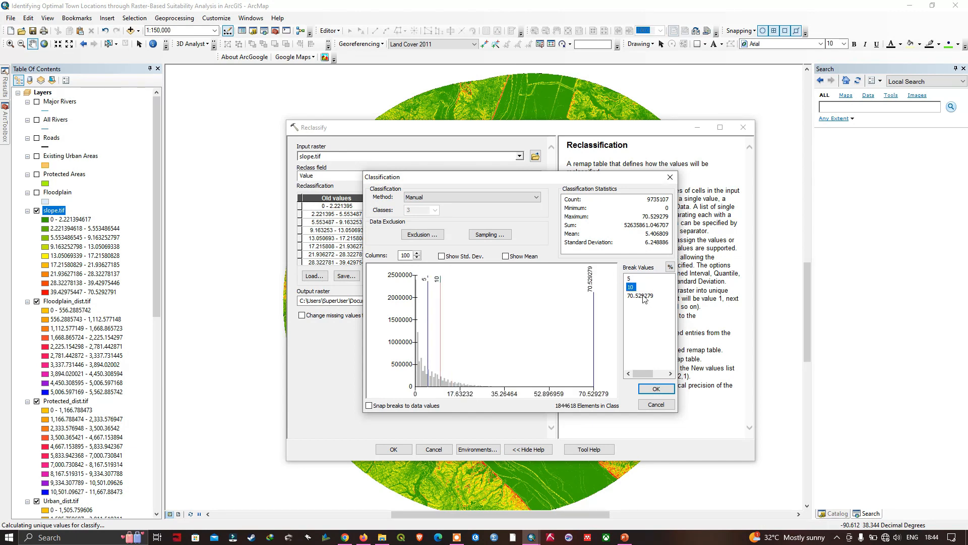
key(BackSpace)
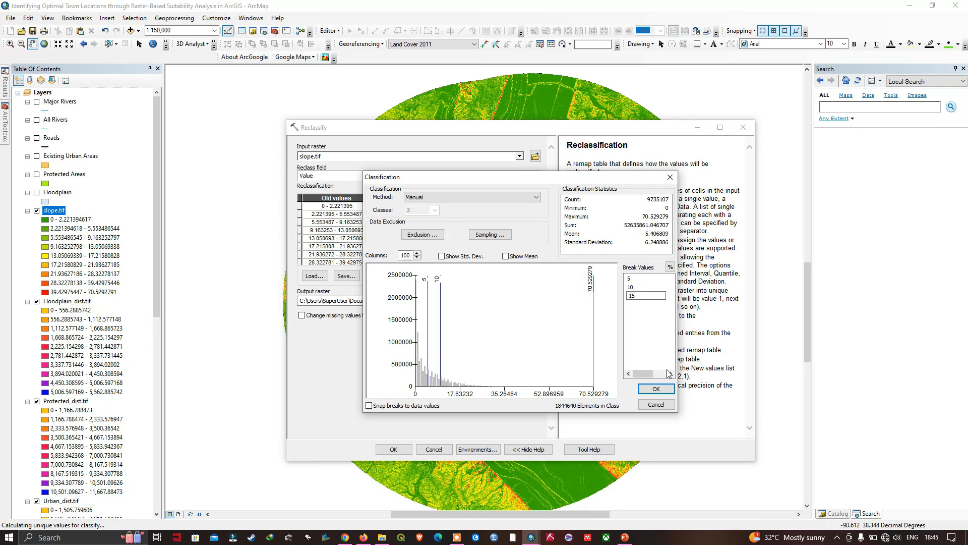
click(658, 392)
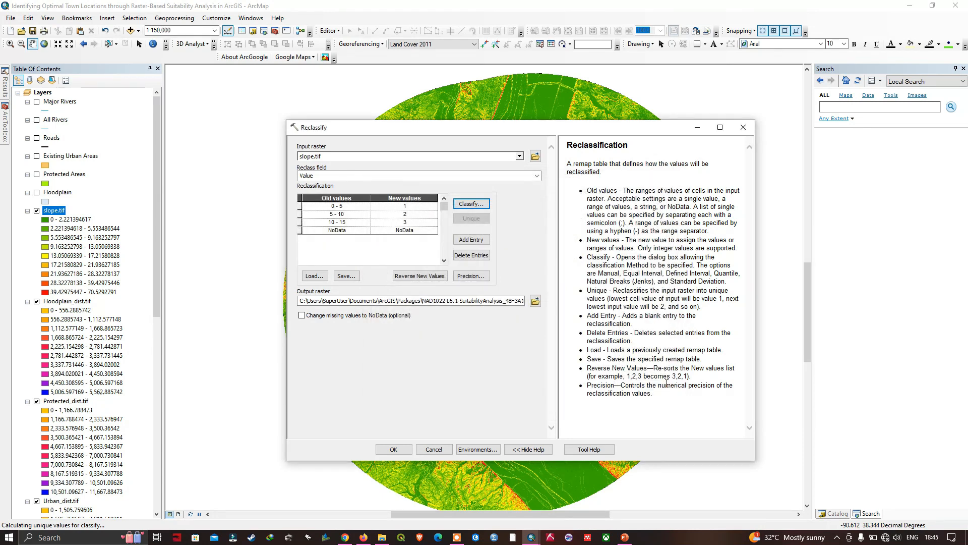
Assign new values 3, 2 and 1 to the 0–5, 5–10 and 10–15 slope ranges, and add a 15–80 entry with new value 0.
click(407, 206)
key(BackSpace)
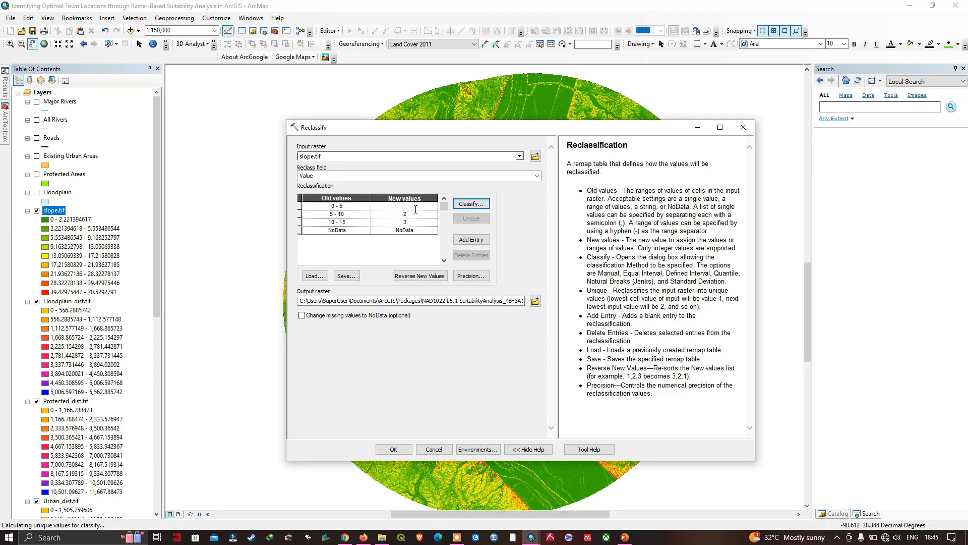
click(414, 213)
click(412, 221)
key(BackSpace)
click(474, 241)
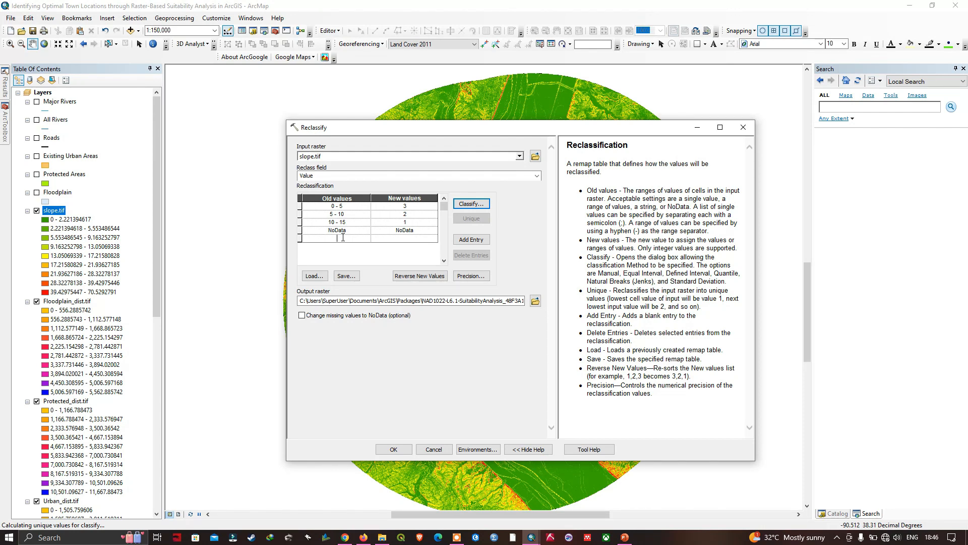
text(15 - 80)
click(408, 239)
Run the slope reclassification with the output saved as slope_suitability.tif in the Raster_suitability_analysis folder.
click(535, 302)
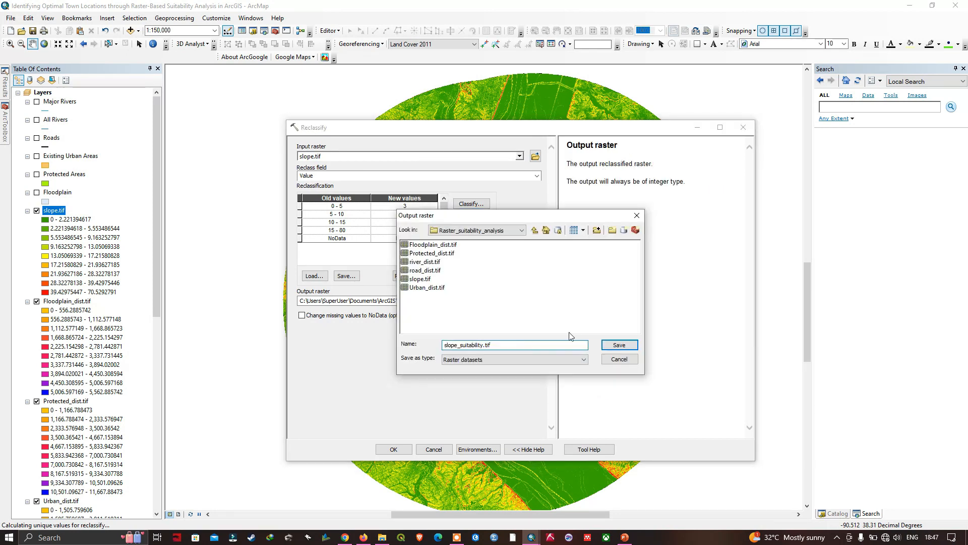
click(619, 344)
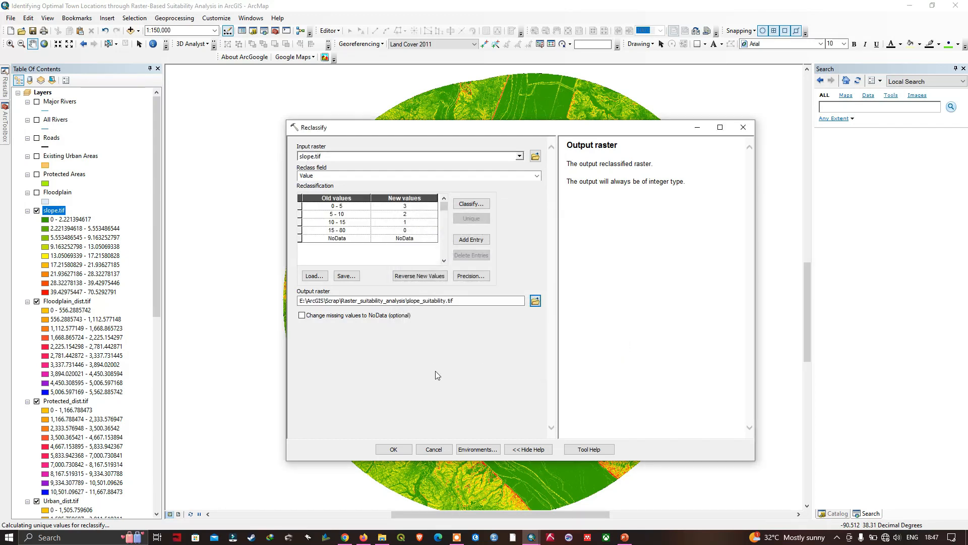
click(397, 447)
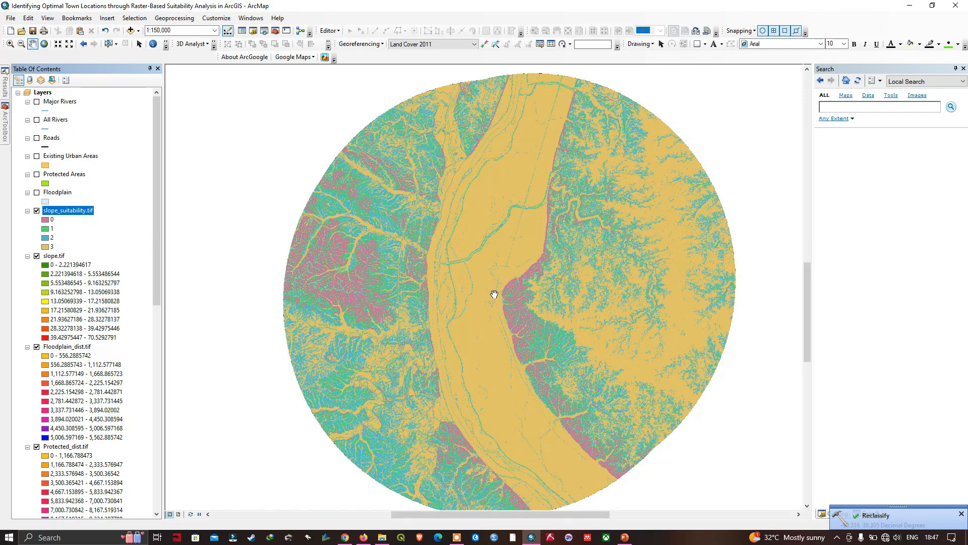
Symbolize the slope_suitability.tif layer as Stretched with the orange-yellow-green-blue color ramp.
drag(459, 249, 440, 242)
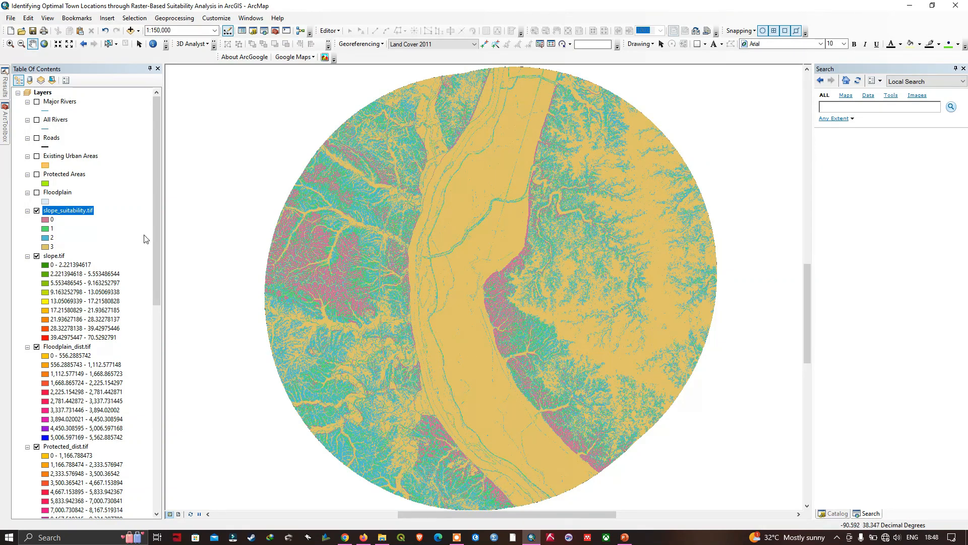
right_click(68, 214)
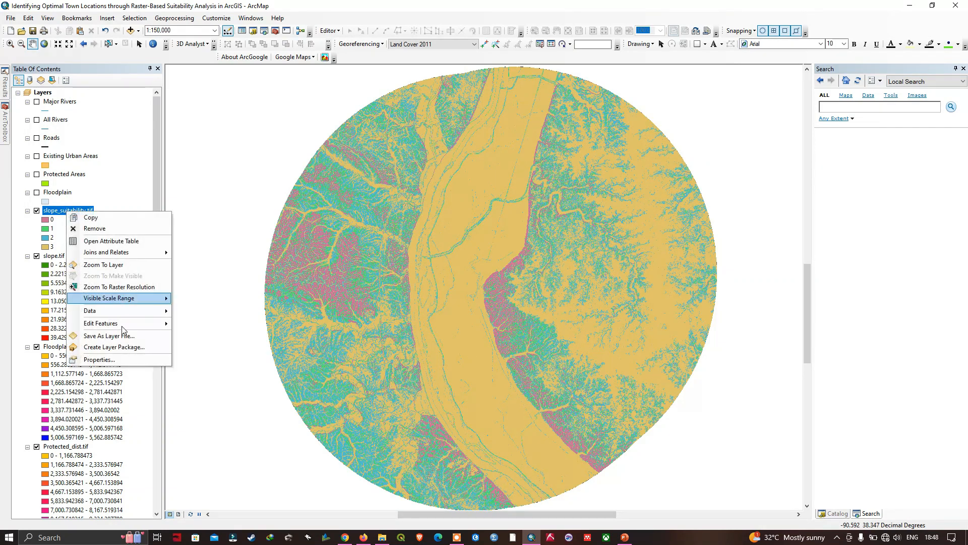
click(118, 362)
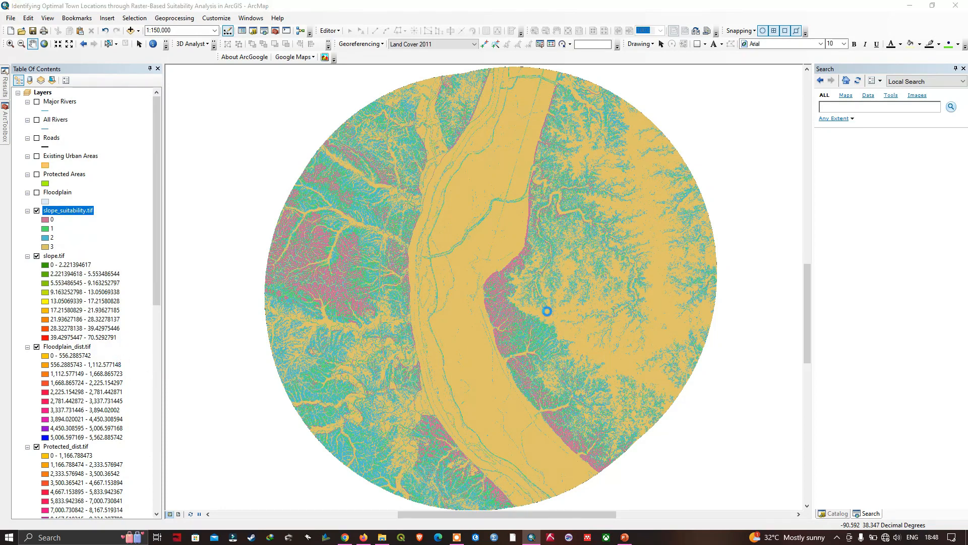
click(478, 166)
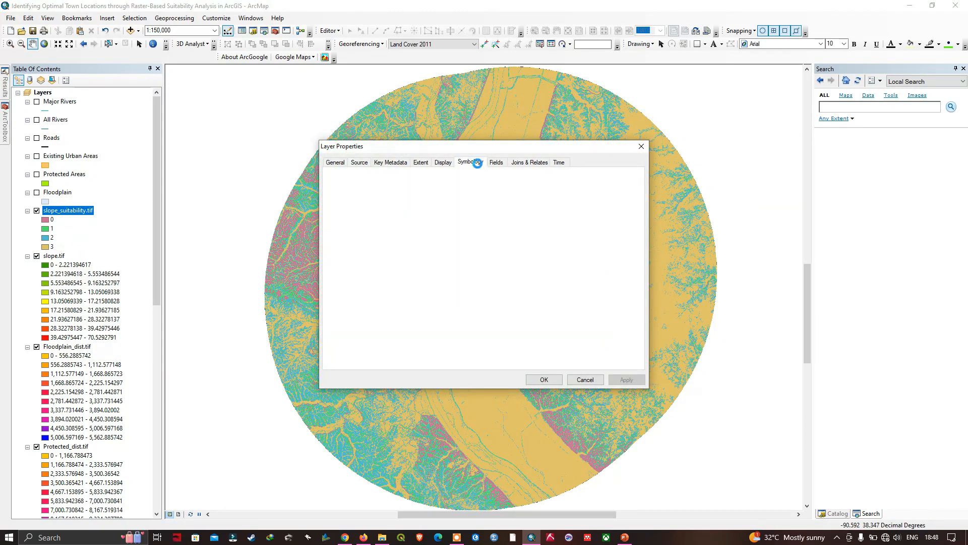
click(341, 199)
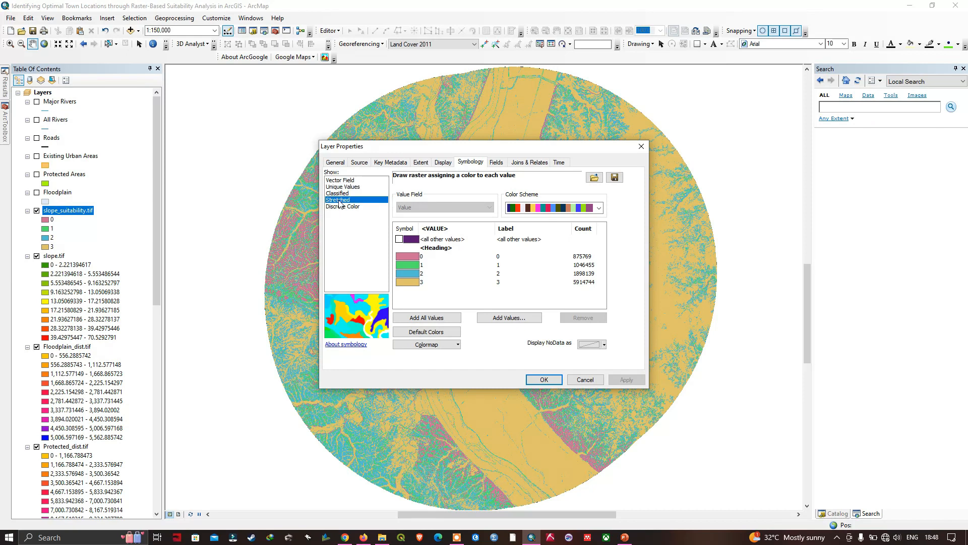
click(592, 263)
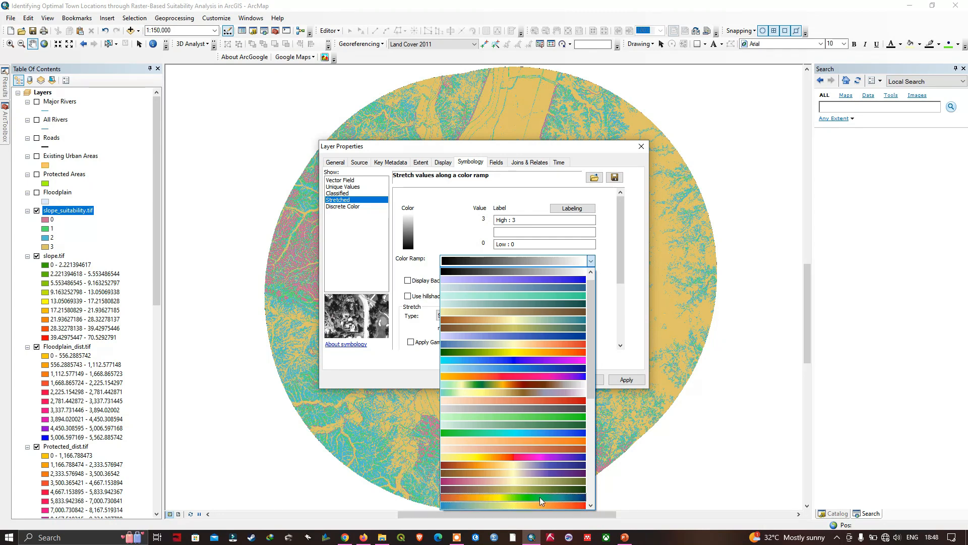
click(537, 504)
click(548, 384)
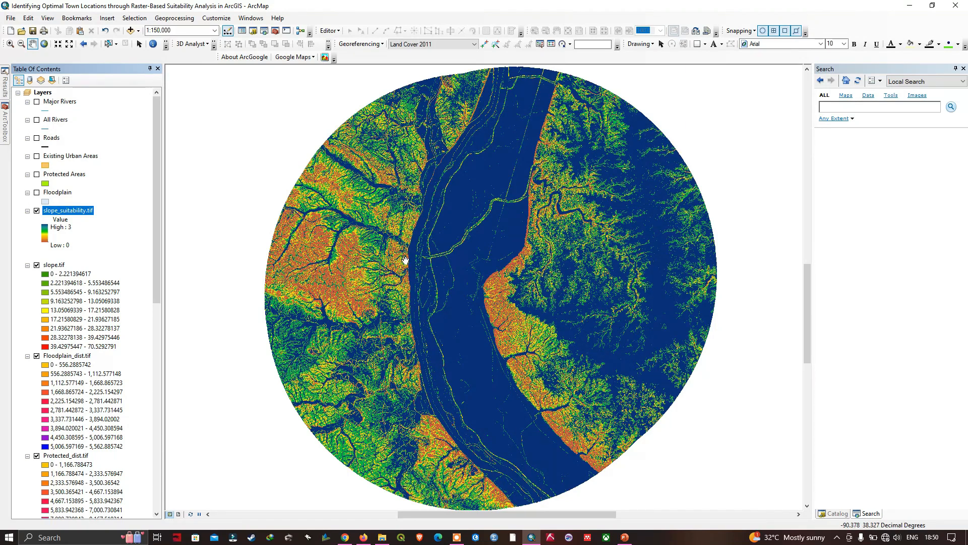
Start the Reclassify tool with Floodplain_dist.tif as the input raster.
mouse_move(6, 130)
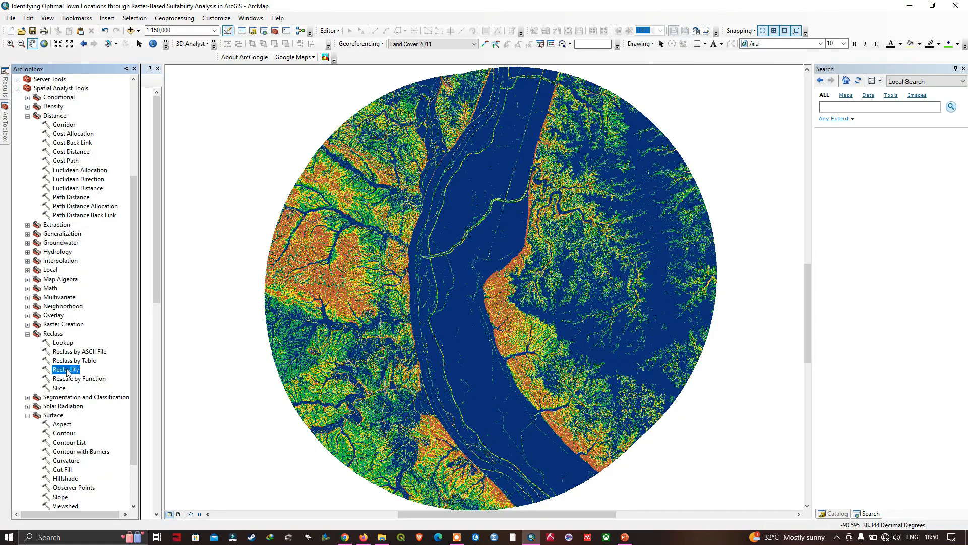
double_click(66, 370)
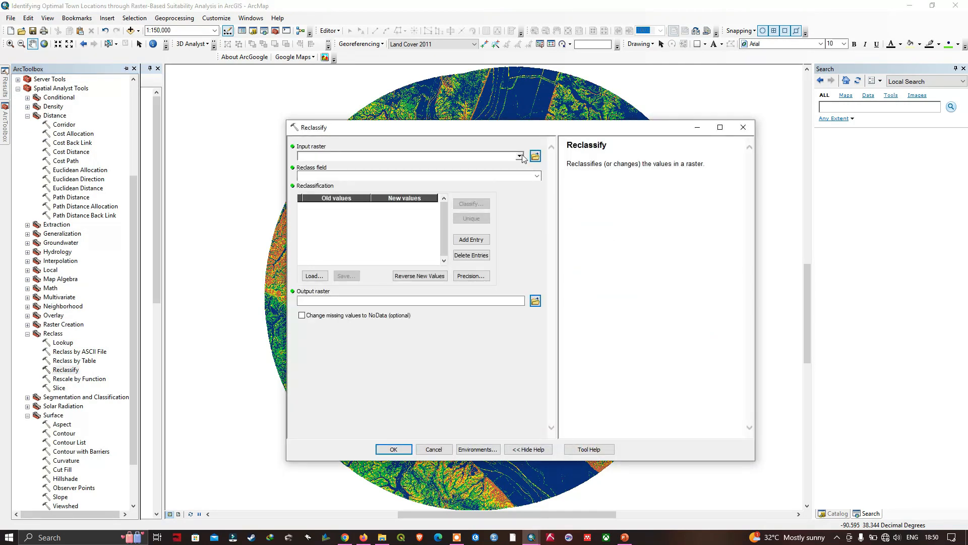
click(519, 157)
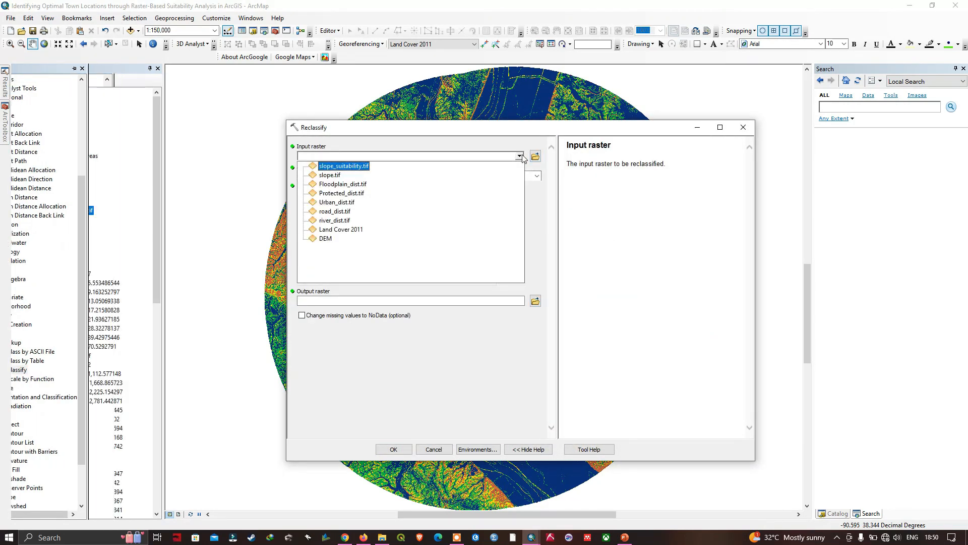
click(340, 184)
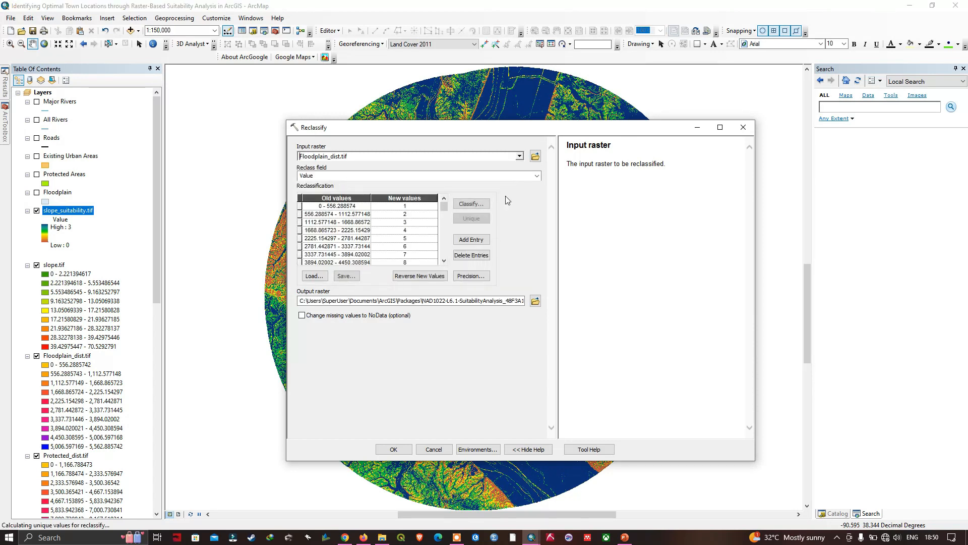
Classify the floodplain distance values into 4 classes and set the first break value to 0.
click(476, 204)
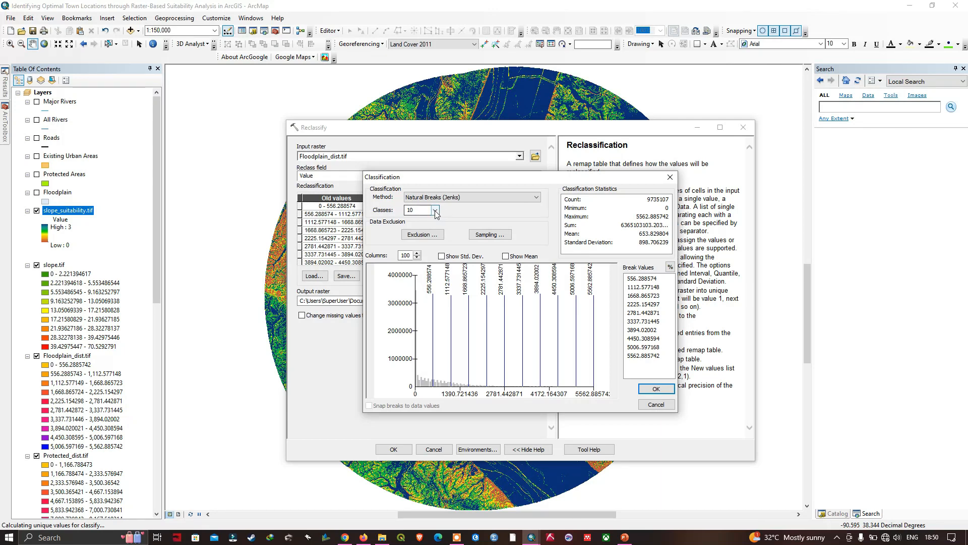
click(436, 210)
click(419, 232)
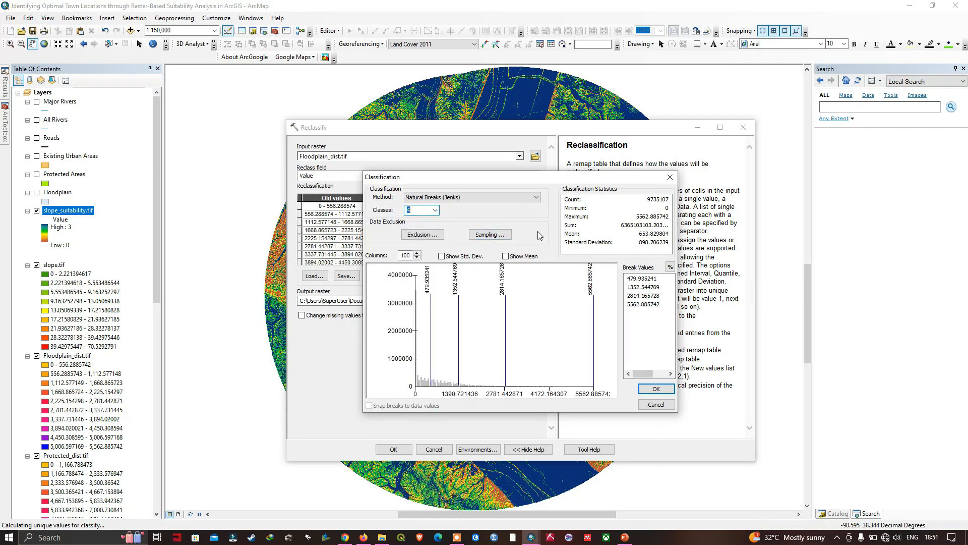
click(654, 279)
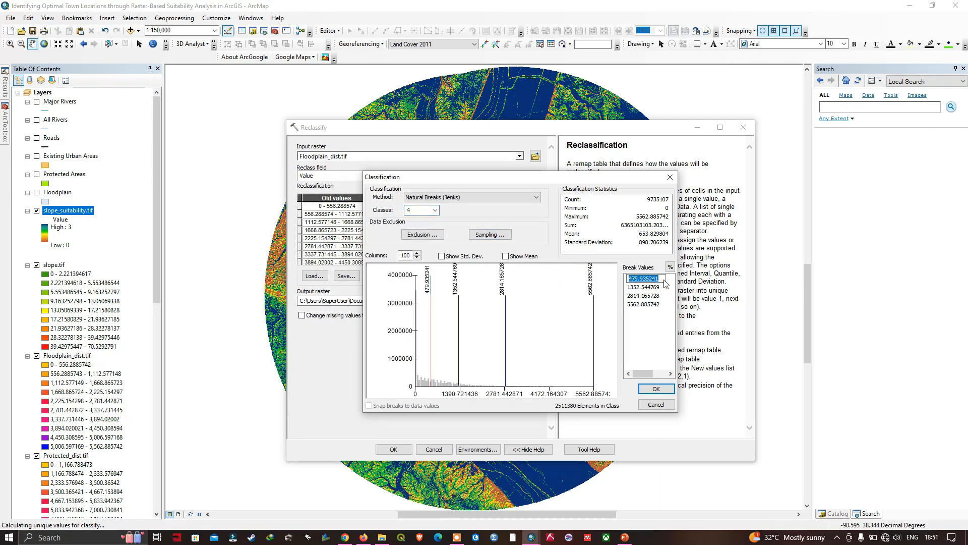
key(BackSpace)
key(Return)
Set the second and third floodplain distance break values to 300 and 600 and apply the classification.
click(655, 287)
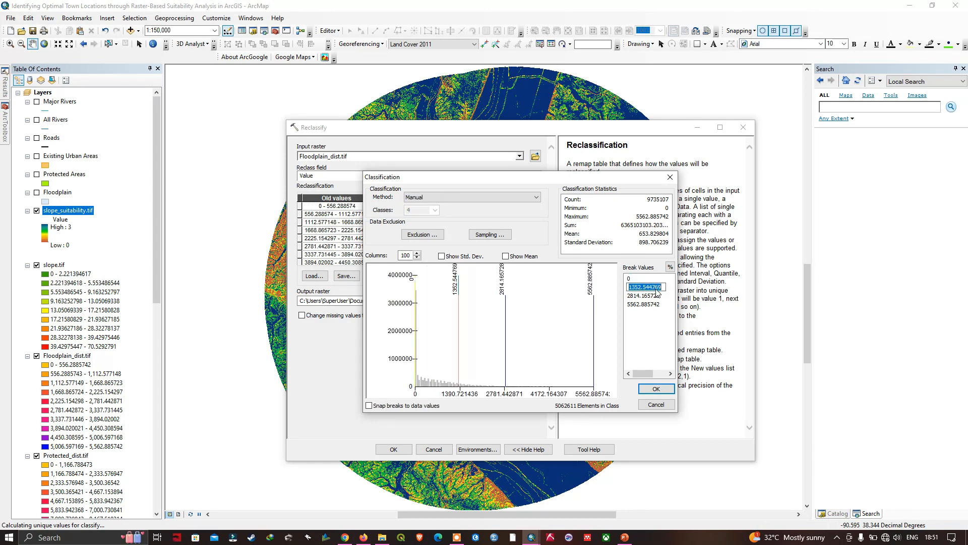
key(BackSpace)
text(300)
key(Return)
click(657, 296)
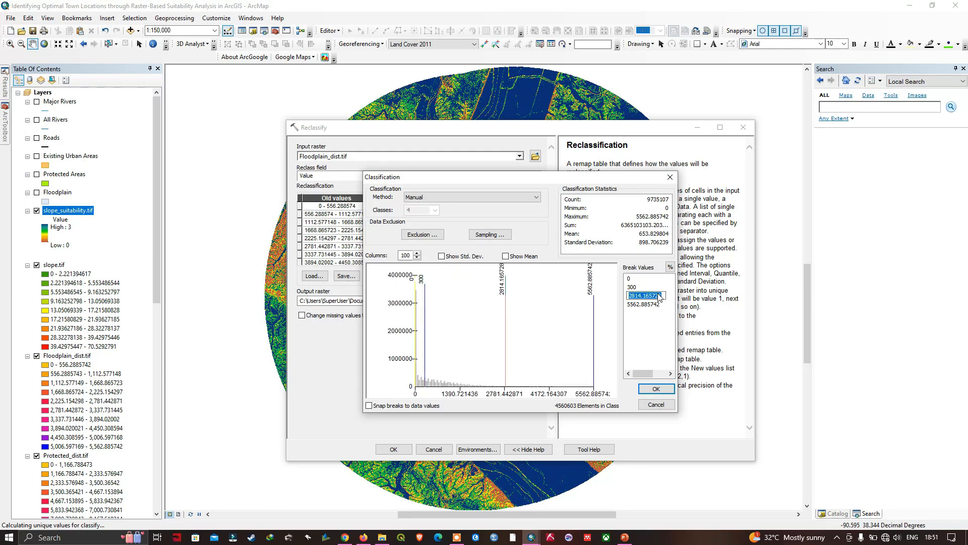
key(BackSpace)
click(658, 390)
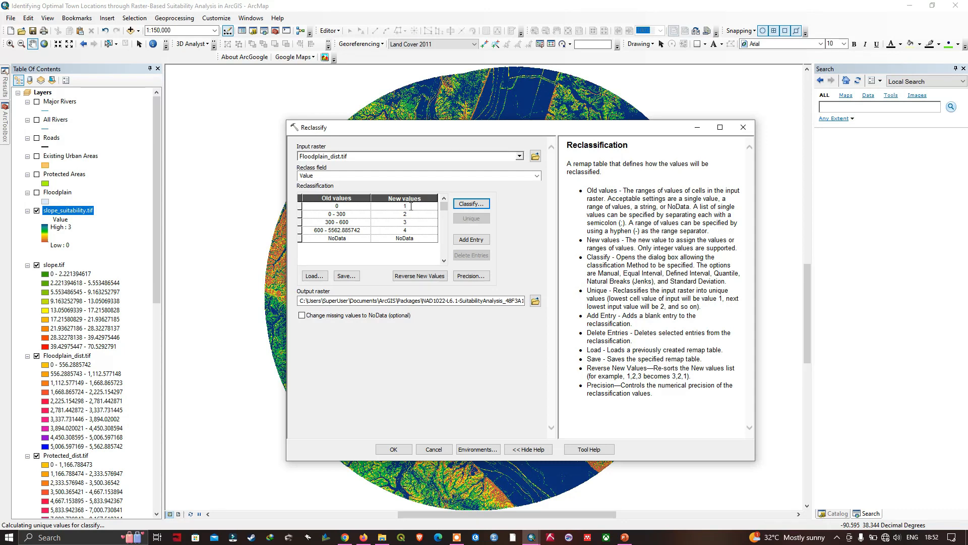
Assign new values 0, 3, 2 and 1 to the floodplain distance classes 0, 0–300, 300–600 and above 600.
key(BackSpace)
key(BackSpace)
text(3)
click(408, 222)
click(414, 230)
text(1)
Run the floodplain reclassification with the output saved as floodplain_suitability.tif in the Raster_suitability_analysis folder.
click(535, 301)
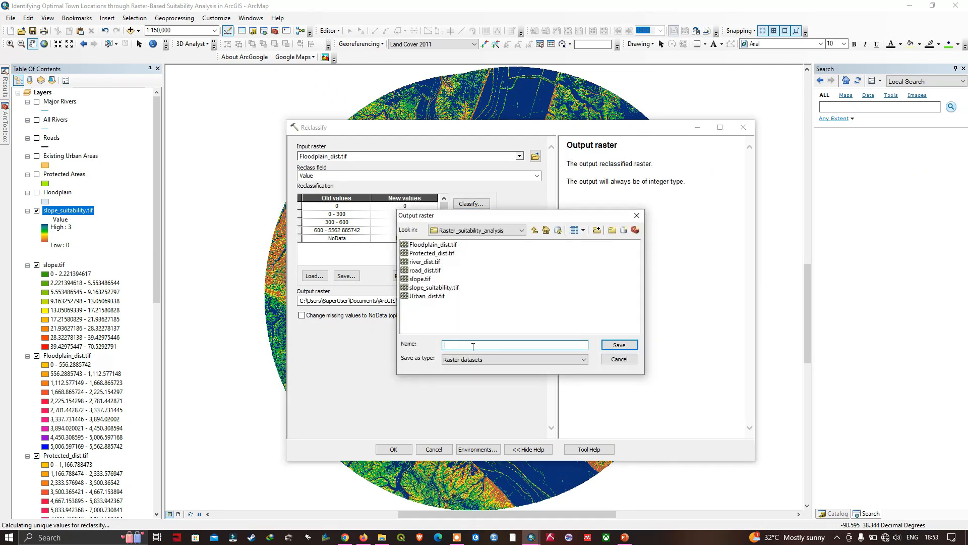
text(floodplain_suitability.tif)
click(619, 345)
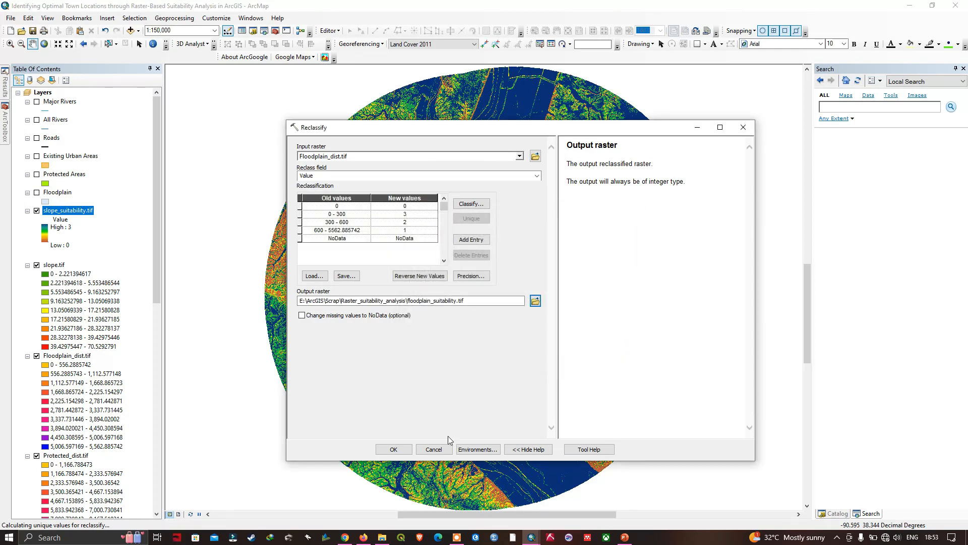
click(392, 450)
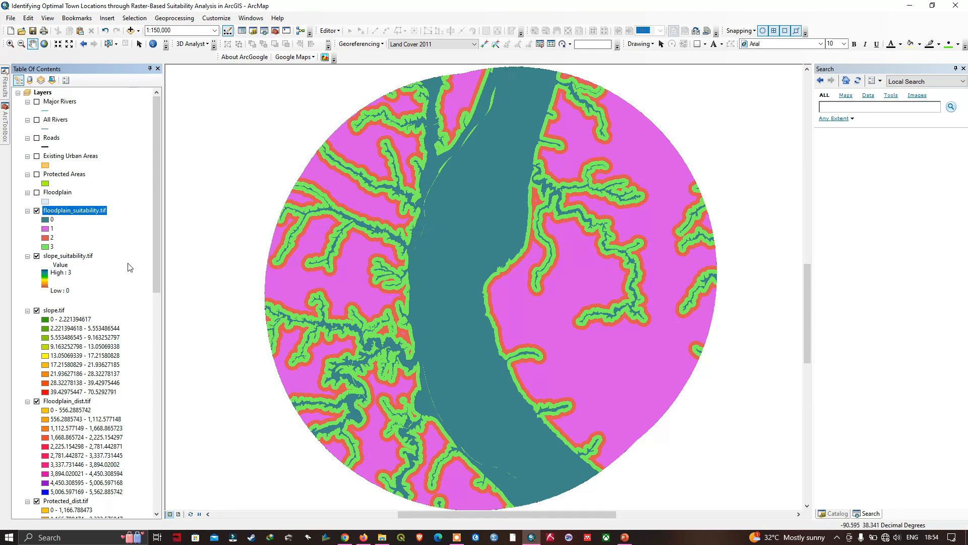
Start the Reclassify tool with Protected_dist.tif as the input raster.
click(5, 125)
double_click(71, 370)
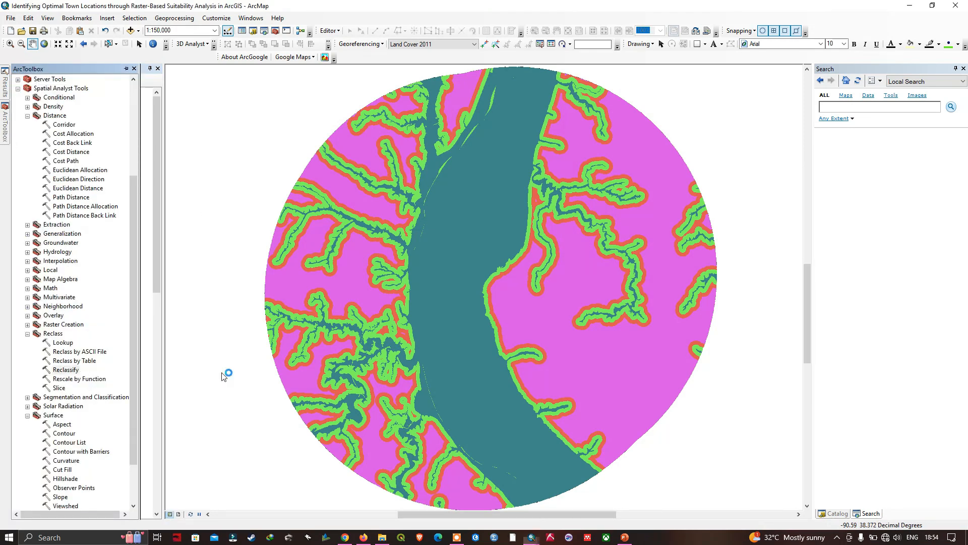
click(519, 156)
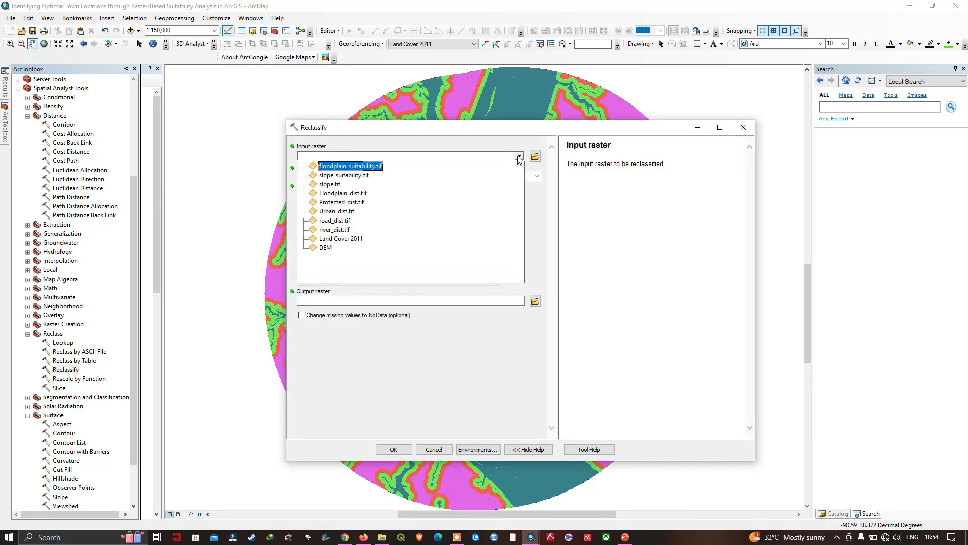
click(356, 203)
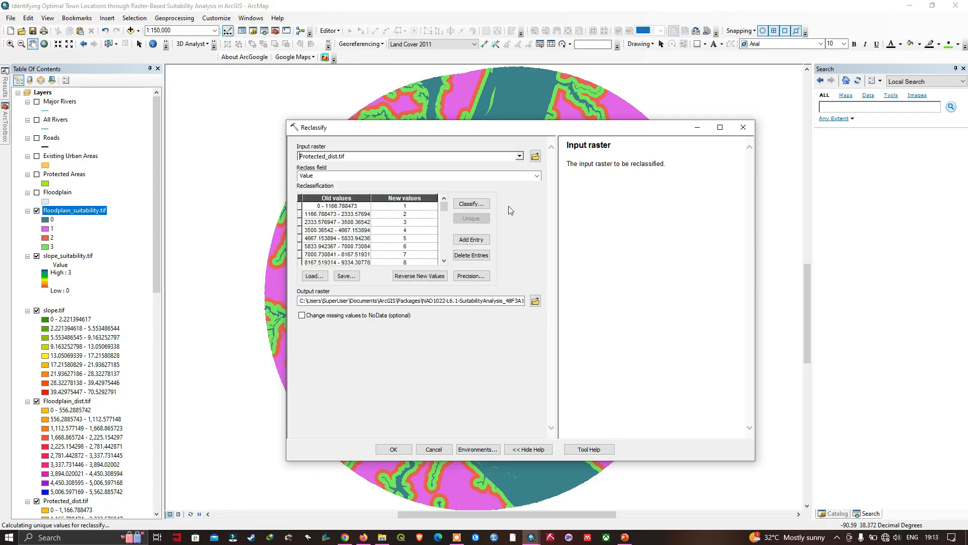
Classify the protected-area distance values into 4 classes and set the first break value to 0.
click(471, 204)
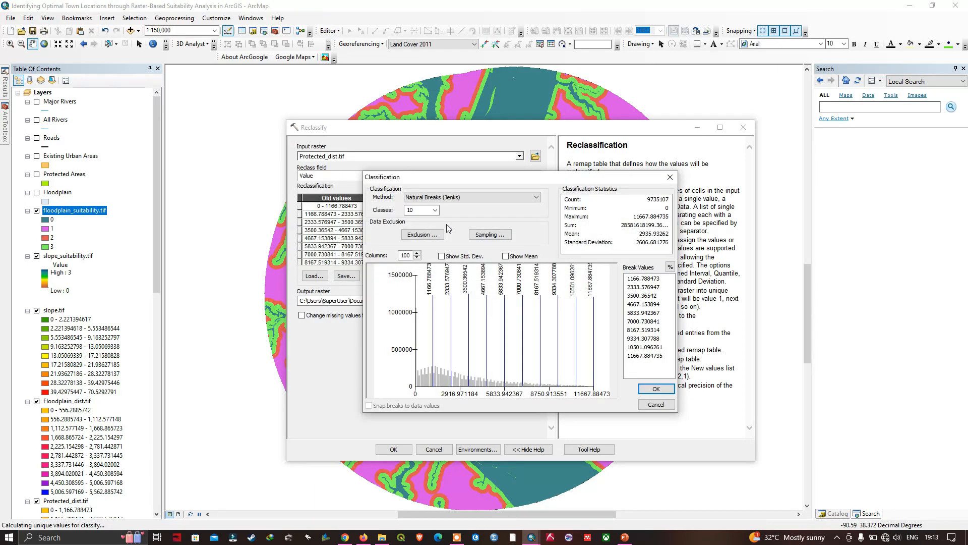
click(434, 210)
click(417, 226)
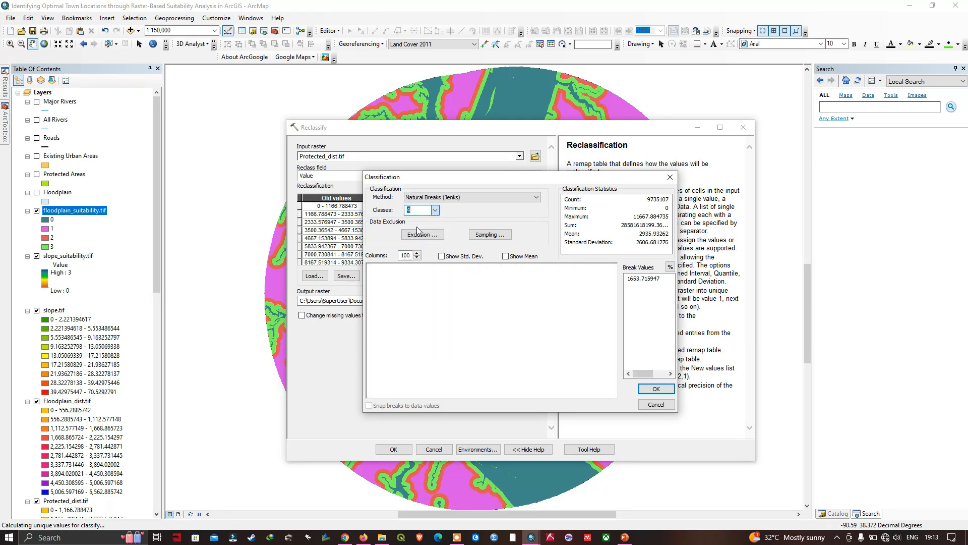
click(651, 278)
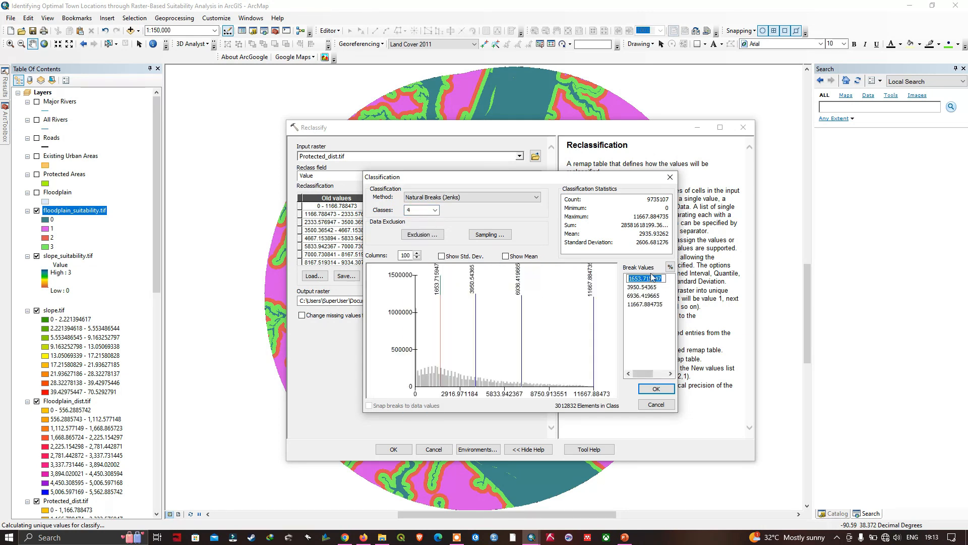
key(BackSpace)
key(Return)
Set the second and third protected-area distance break values to 1000 and 2000 and apply the classification.
click(655, 286)
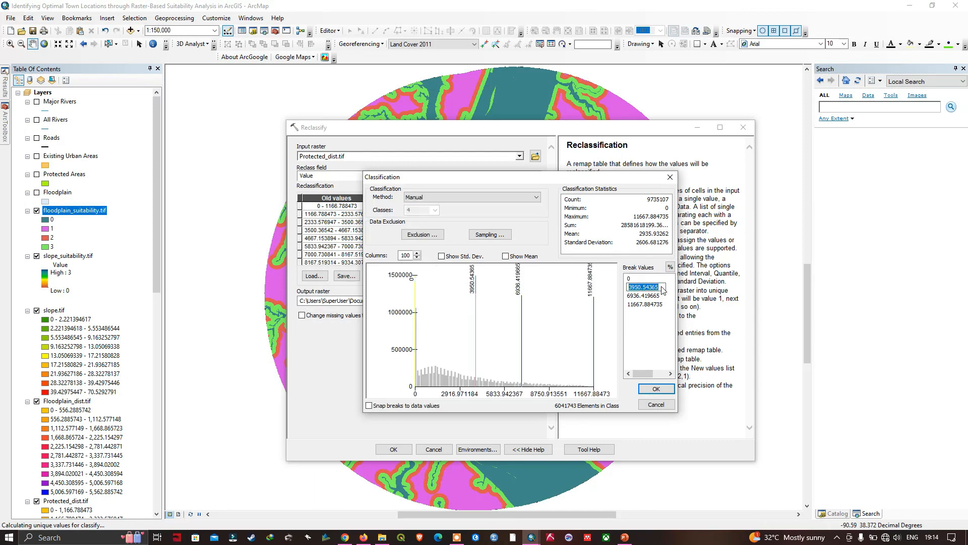
key(BackSpace)
key(Return)
click(660, 296)
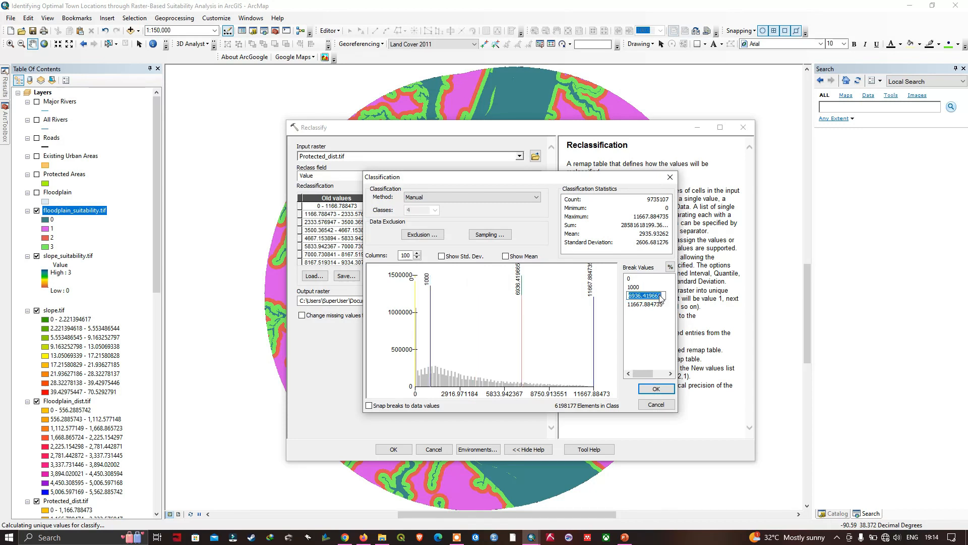
key(BackSpace)
text(2000)
key(Return)
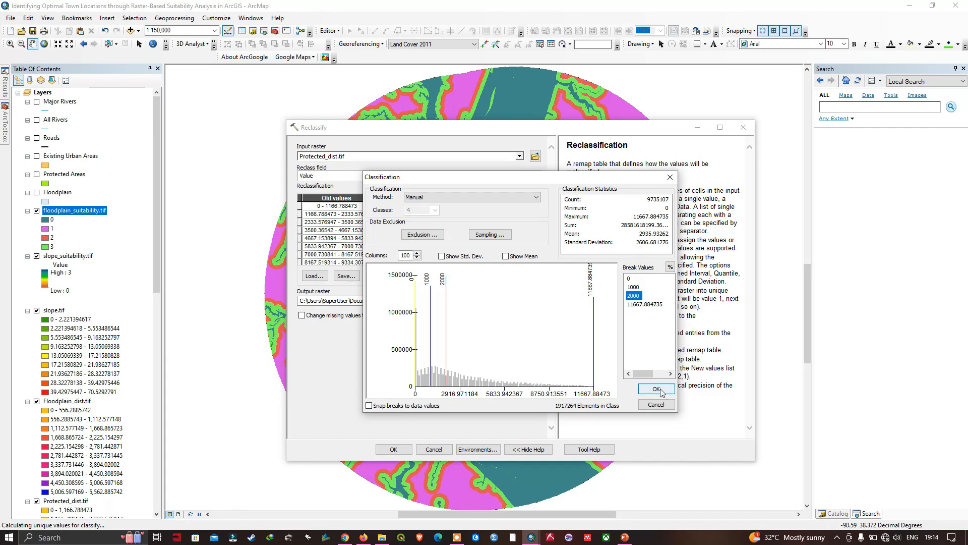
click(657, 388)
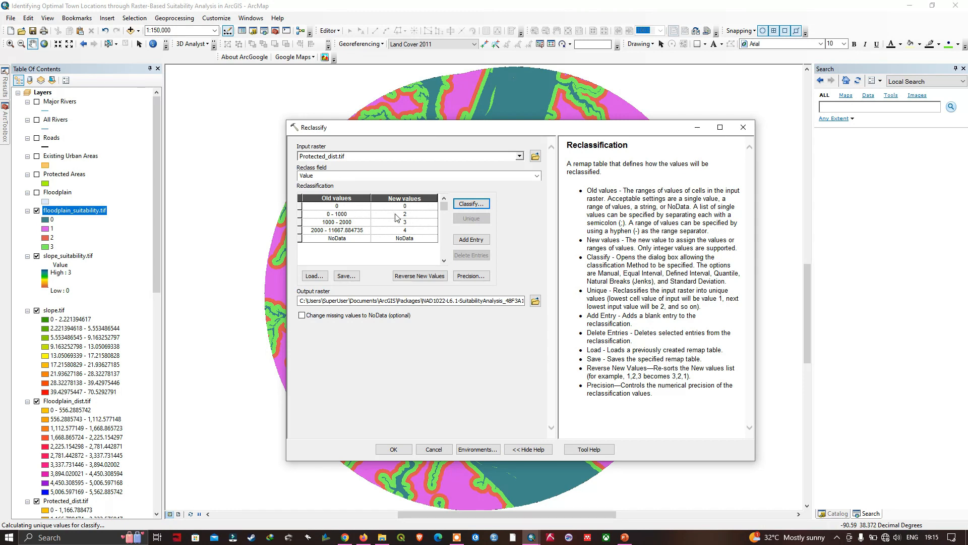
Assign new values 3, 2 and 1 to the protected-area distance ranges 0–1000, 1000–2000 and above 2000.
double_click(407, 212)
click(408, 223)
click(413, 230)
Run the protected-area reclassification with the output saved as "protected _suitability.tif" in the Raster_suitability_analysis folder.
click(536, 301)
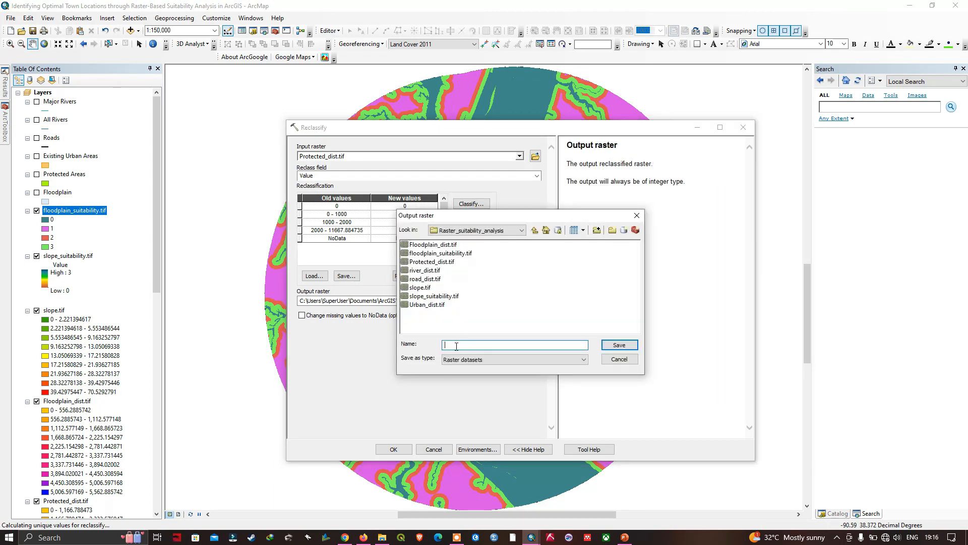
text(protected _suitability.tif)
click(619, 345)
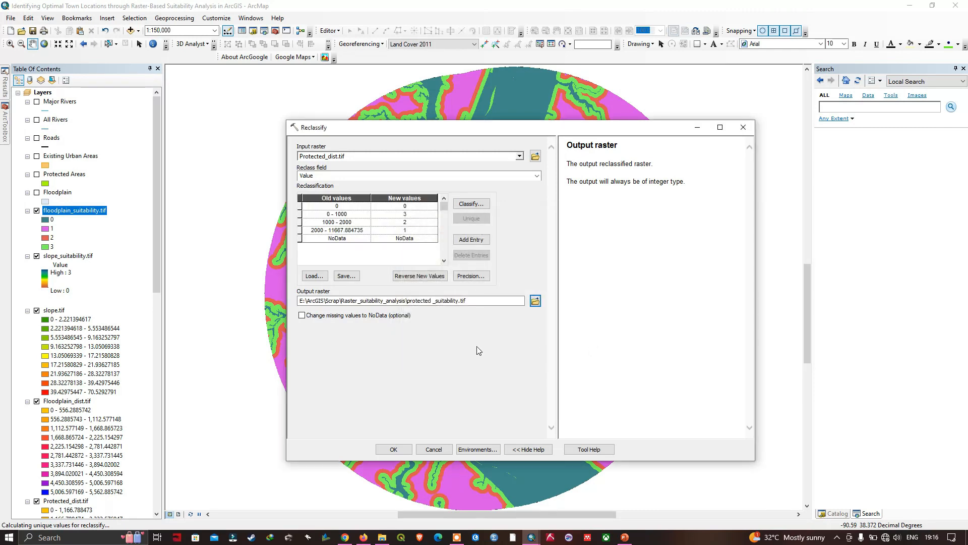
click(394, 447)
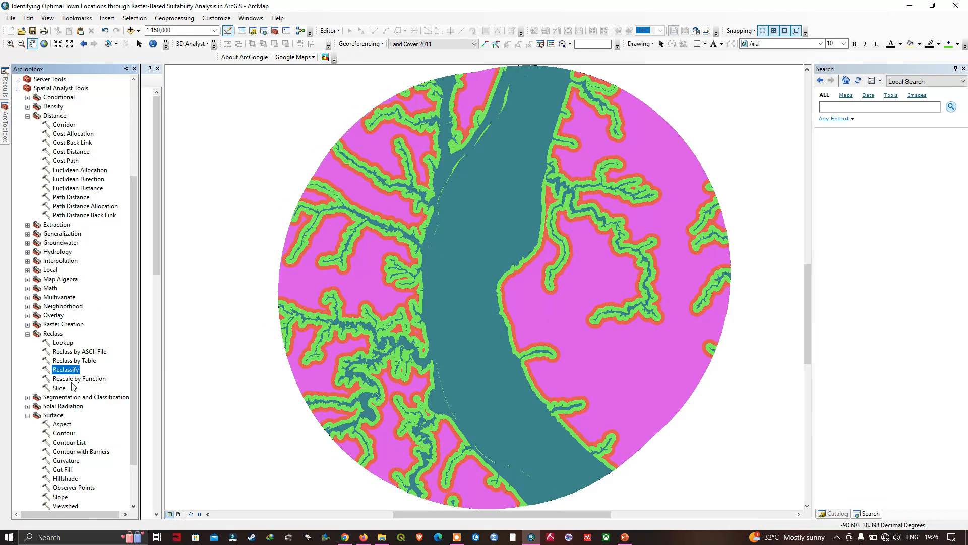
Start the Reclassify tool with river_dist.tif as the input raster.
double_click(68, 371)
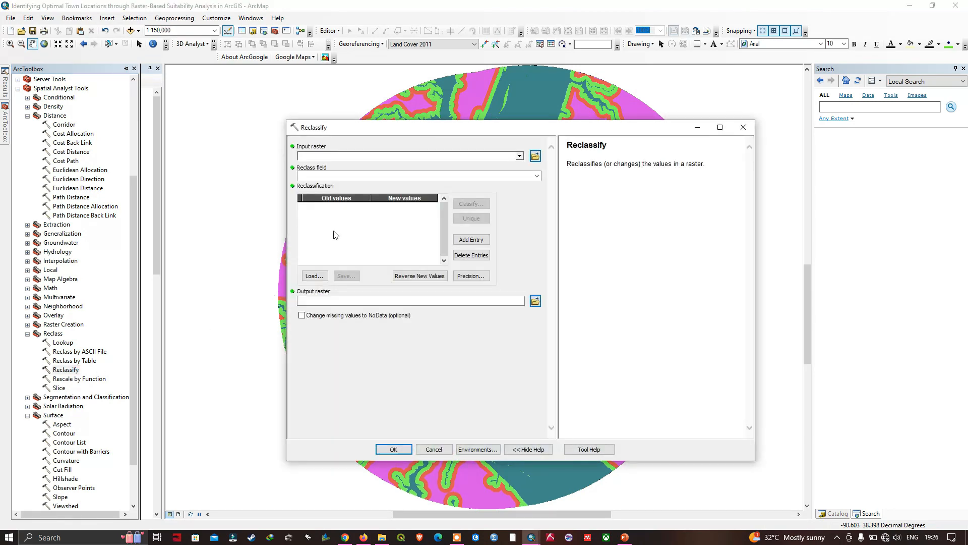
click(520, 156)
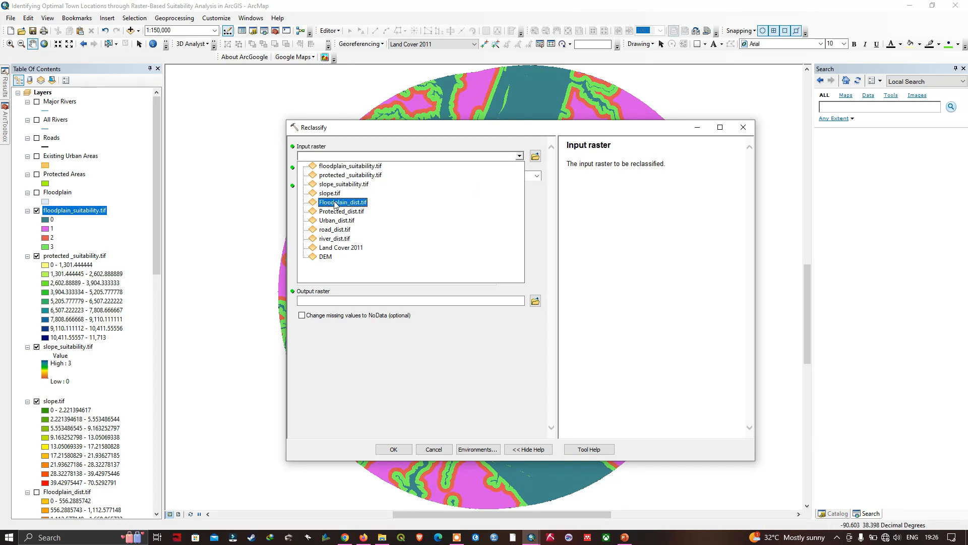
click(336, 240)
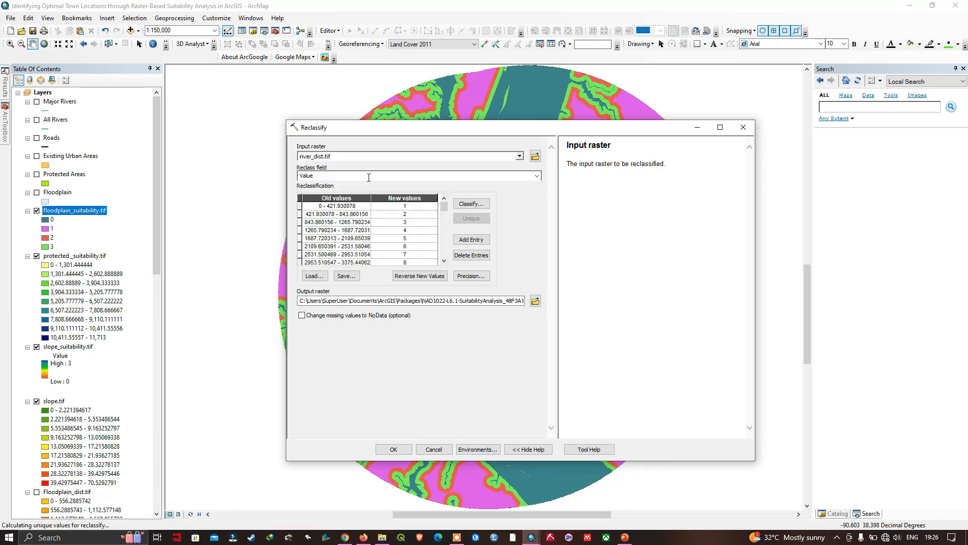
Classify the river distance values into 4 classes and set the first break value to 300.
click(471, 203)
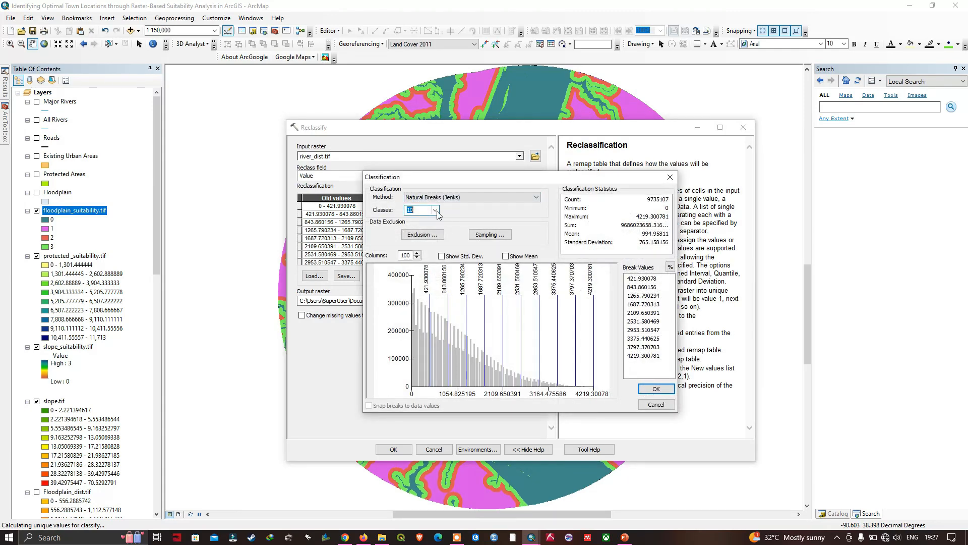
click(435, 209)
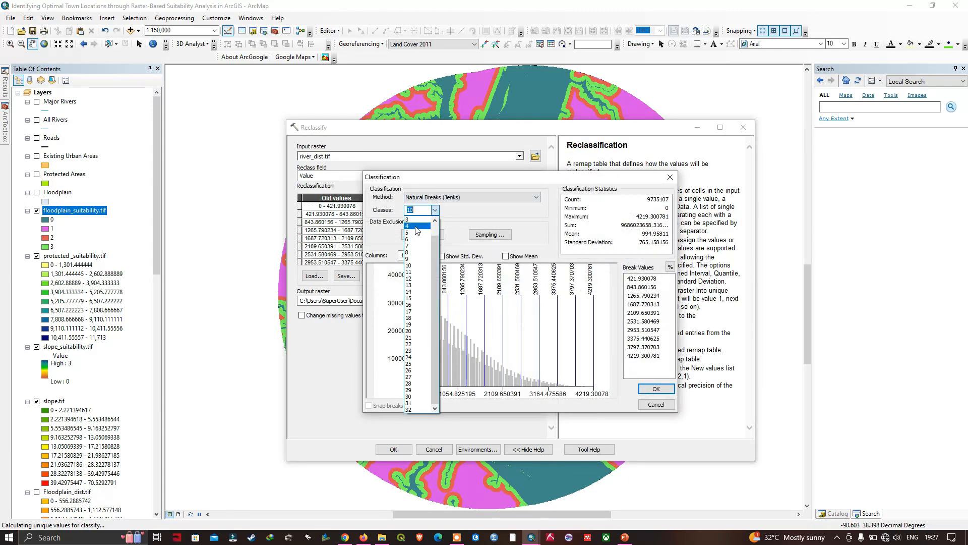
click(417, 226)
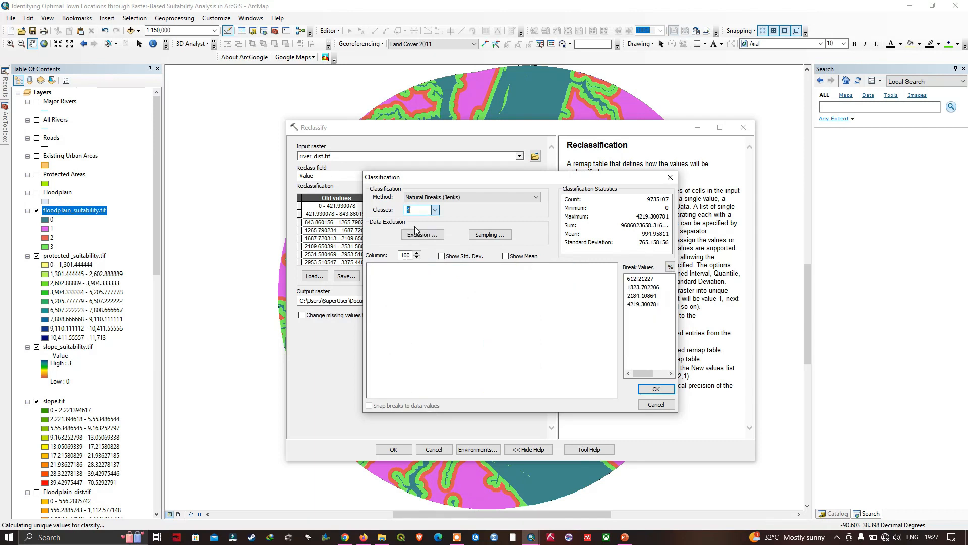
click(650, 279)
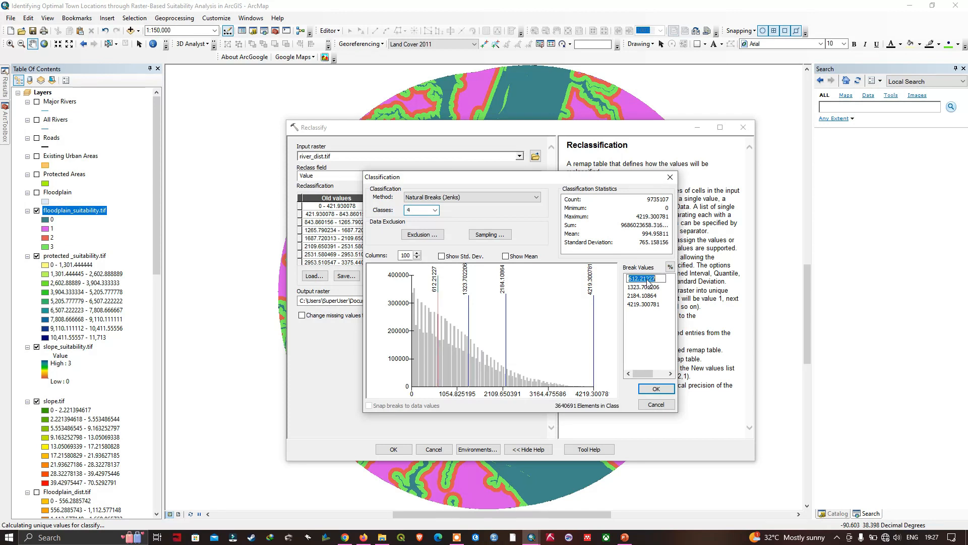
key(BackSpace)
Set the second and third river distance break values to 600 and 900 and apply the classification.
click(656, 287)
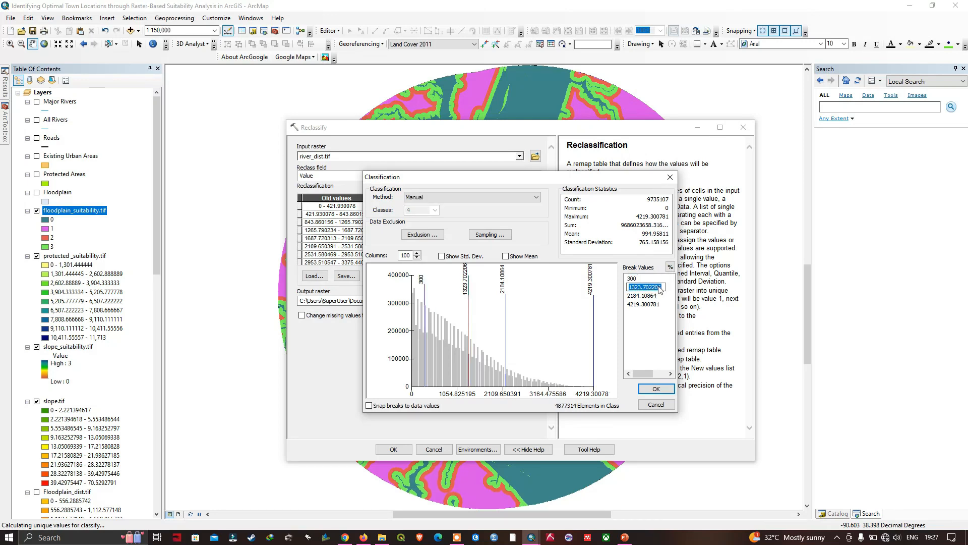
key(BackSpace)
text(600)
click(650, 296)
key(BackSpace)
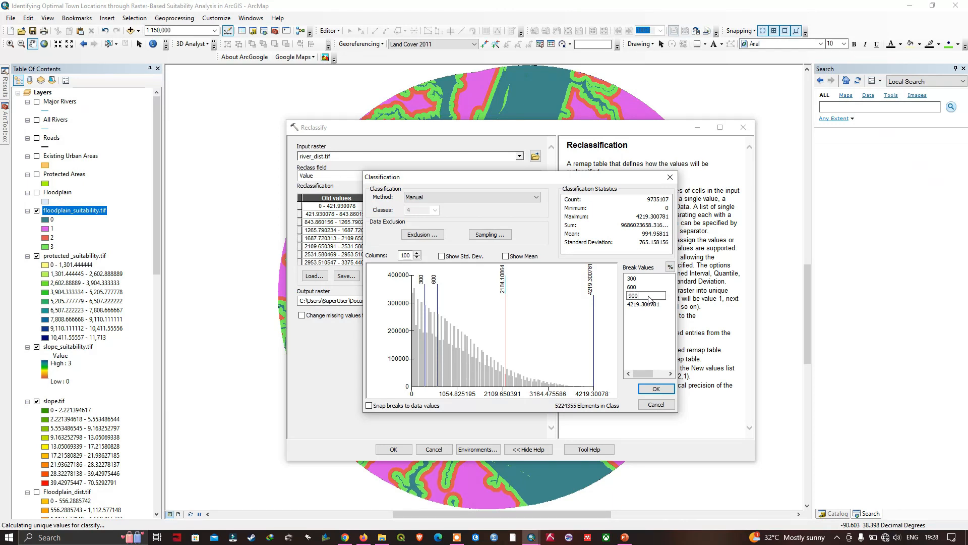
text(900)
click(657, 390)
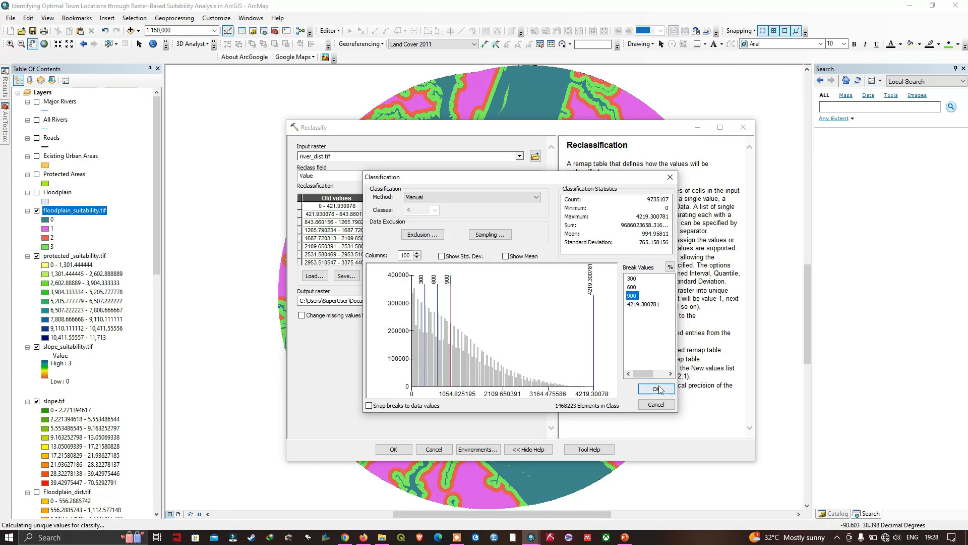
click(658, 391)
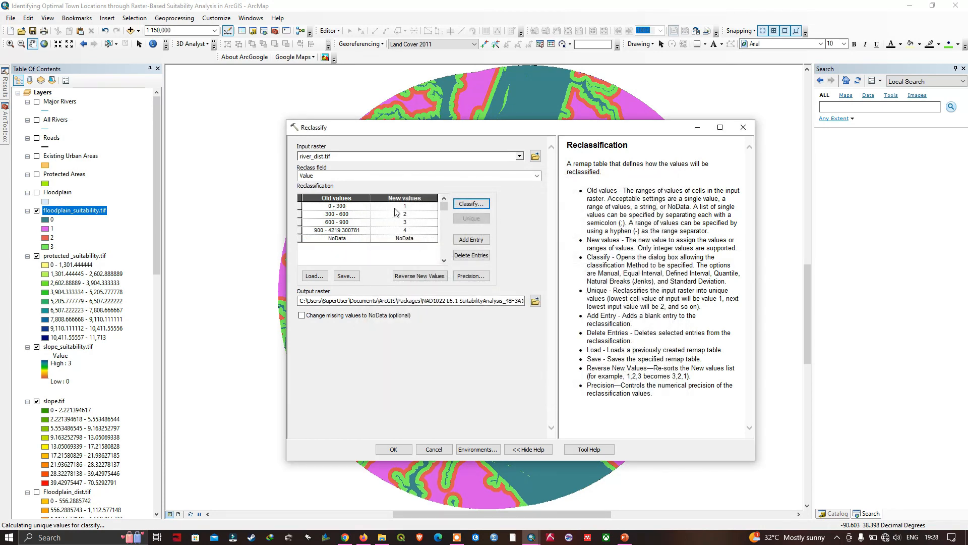
Assign new suitability values to the river distance ranges, giving 3 to the 0–300 range and rescoring the 600–900 and above-900 ranges.
click(414, 207)
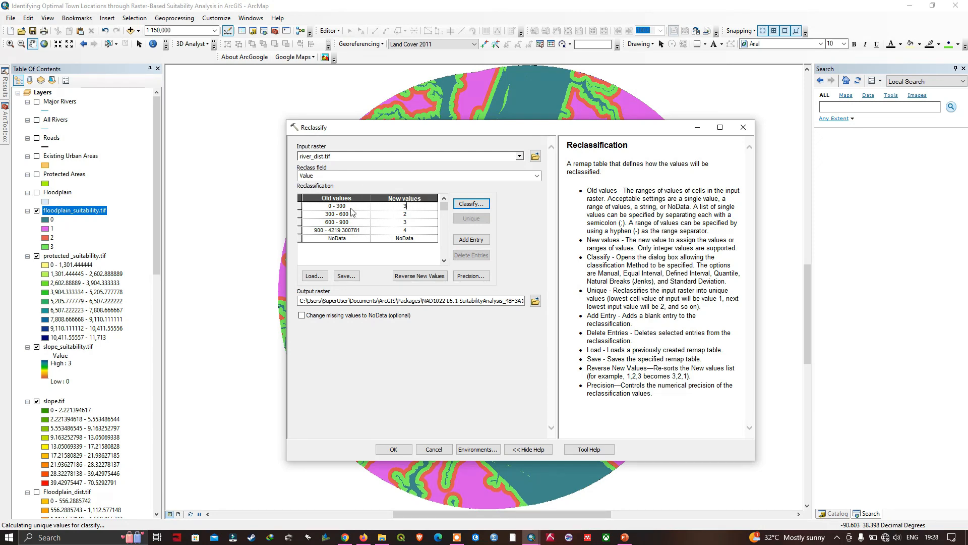
click(410, 223)
click(410, 230)
Save the river reclassification output as river_suitability.tif in the Raster_suitability_analysis folder and run the tool.
click(536, 301)
text(river_suitability.tif)
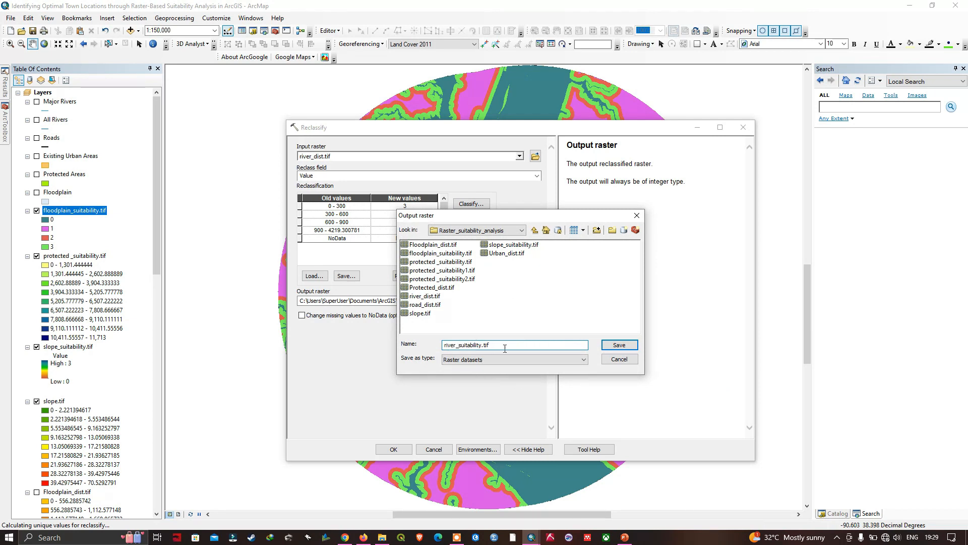
click(619, 345)
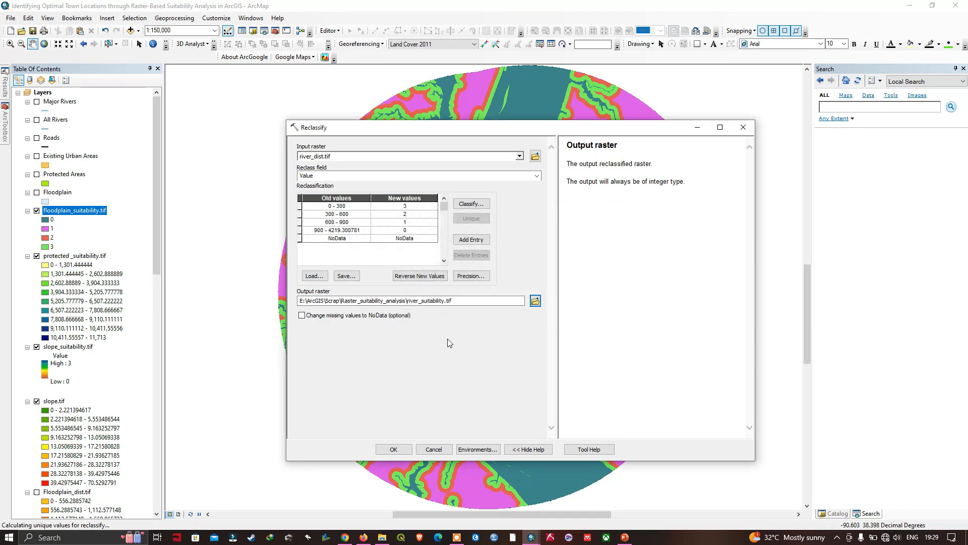
click(393, 449)
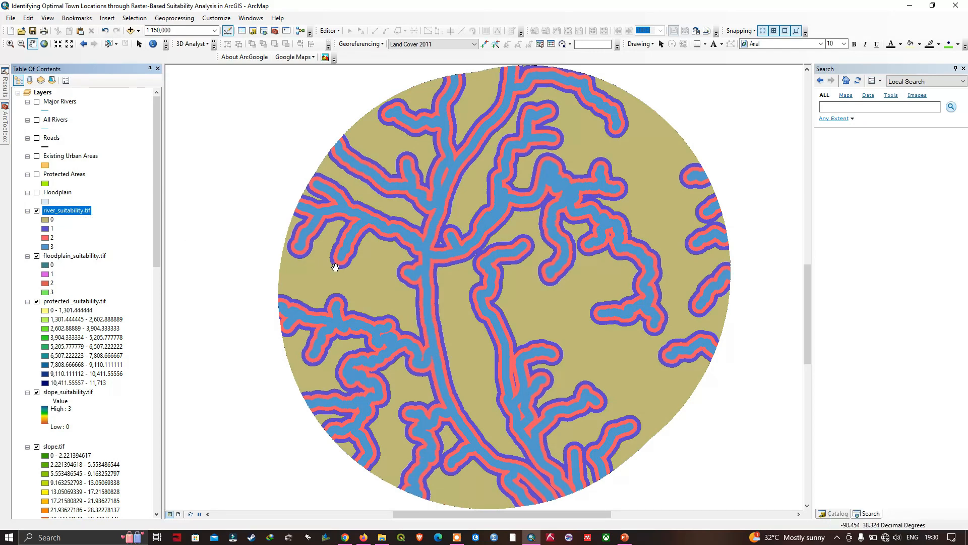
Start the Reclassify tool with road_dist.tif as the input raster.
click(5, 124)
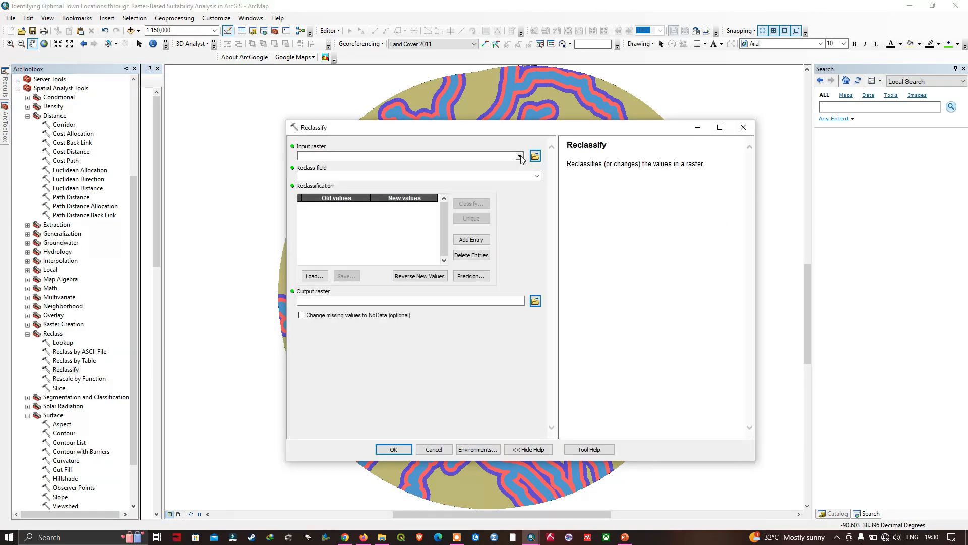
click(520, 157)
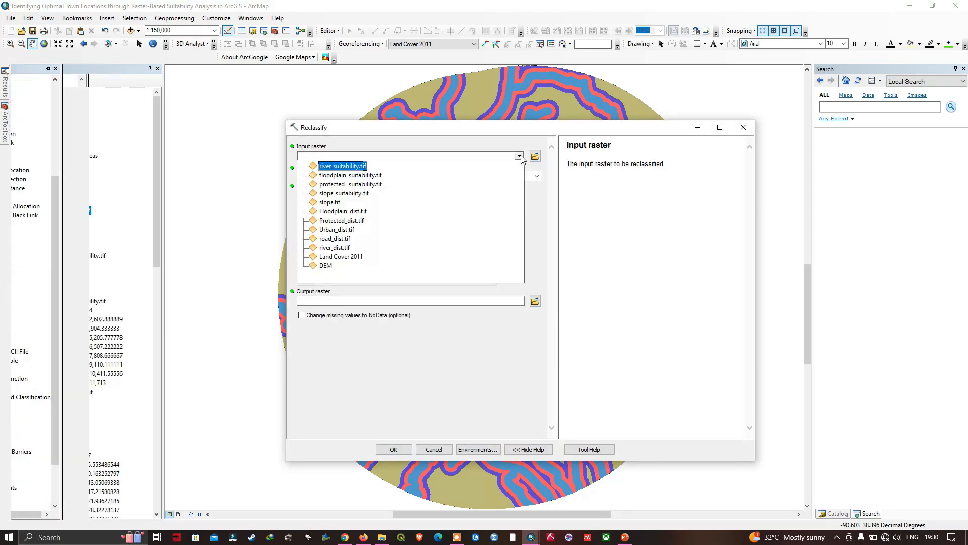
click(338, 240)
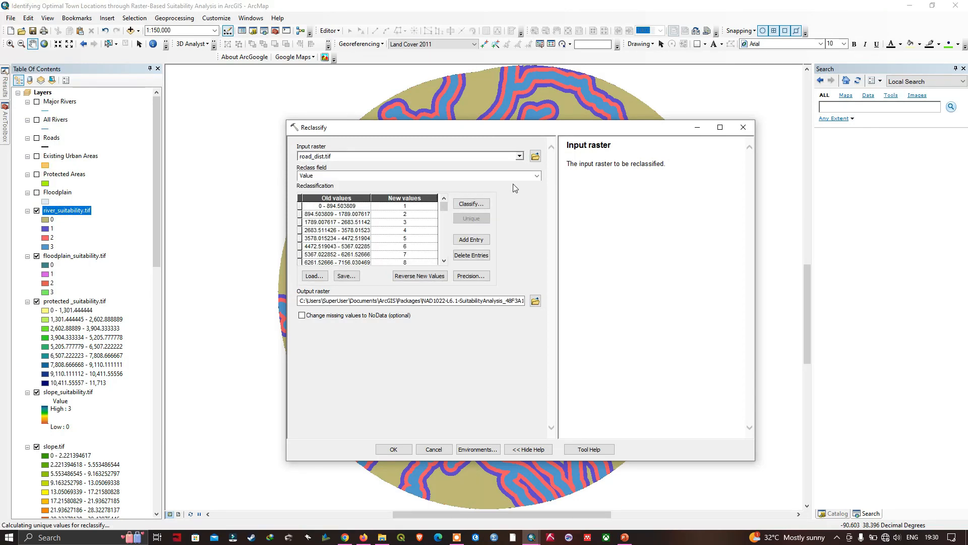
Classify the road distance values into 4 classes with break values 500, 1000 and 1500.
click(471, 203)
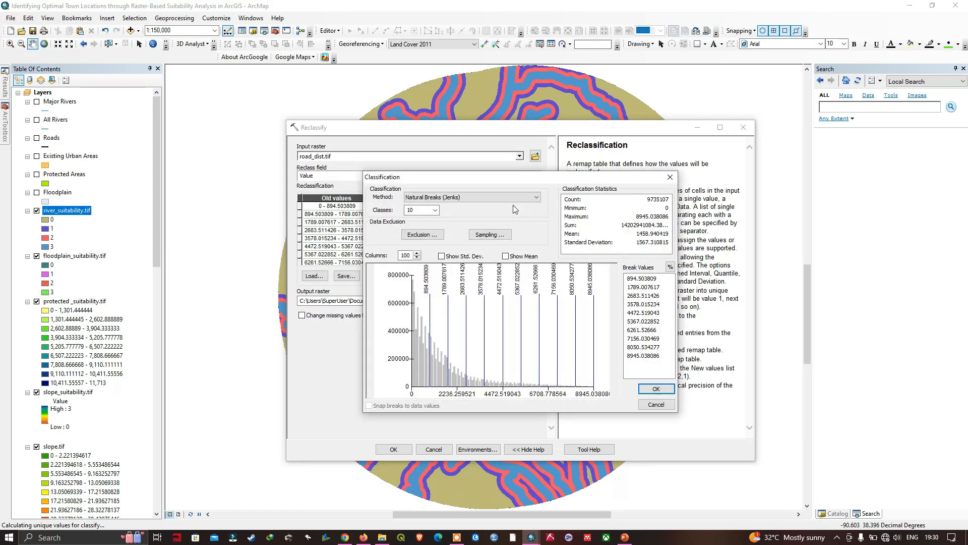
click(434, 210)
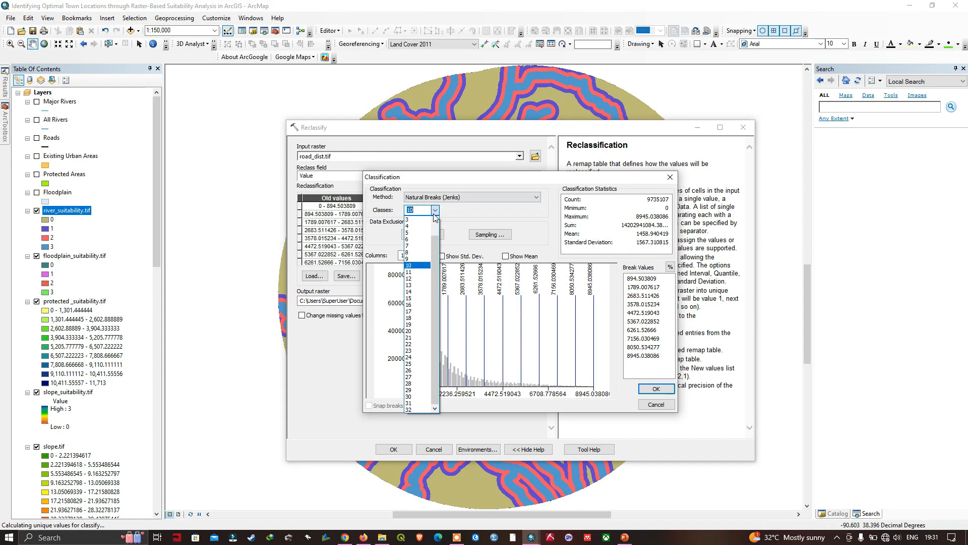
click(410, 228)
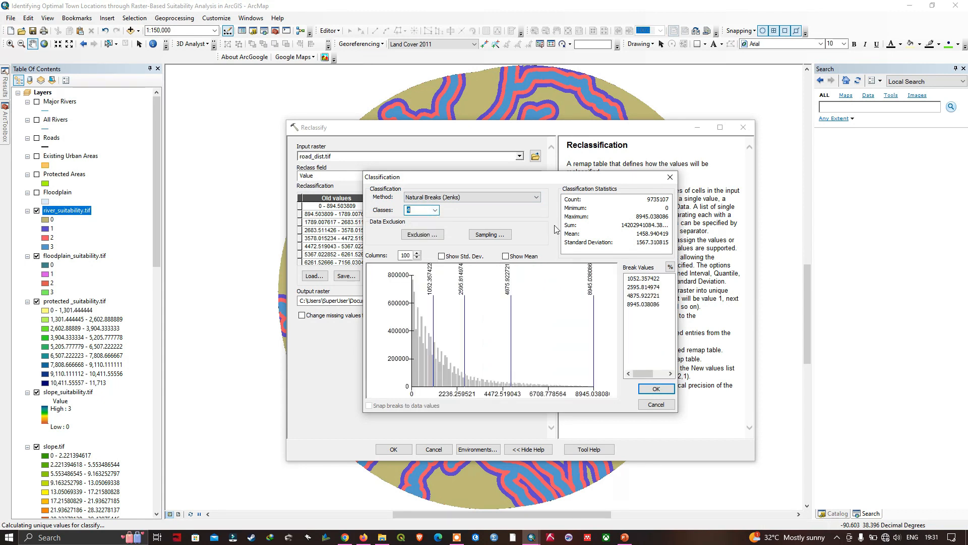
click(650, 279)
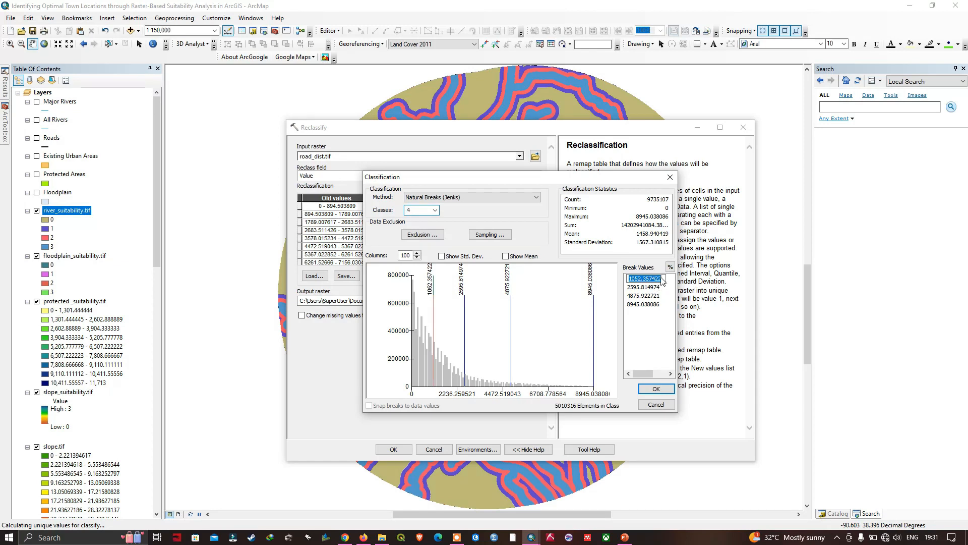
key(BackSpace)
text(500)
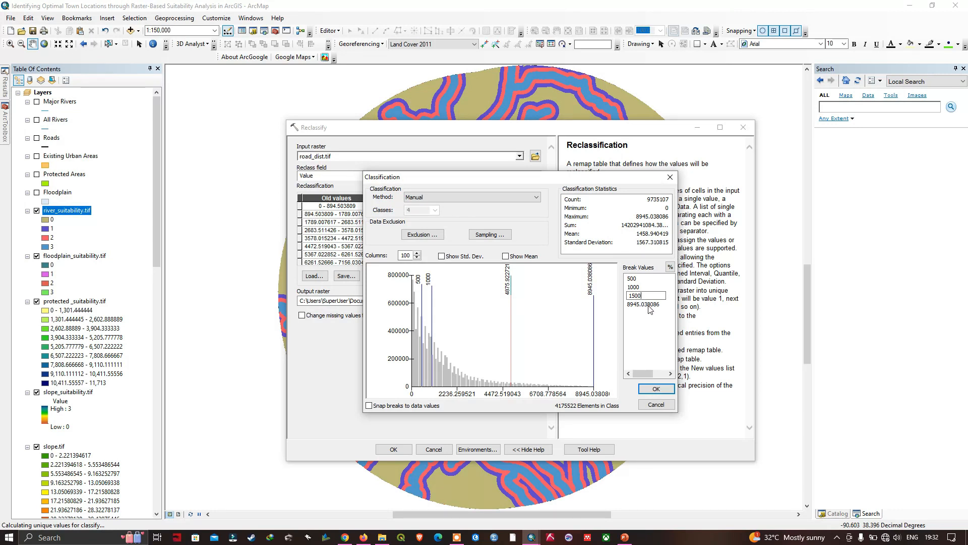
click(665, 390)
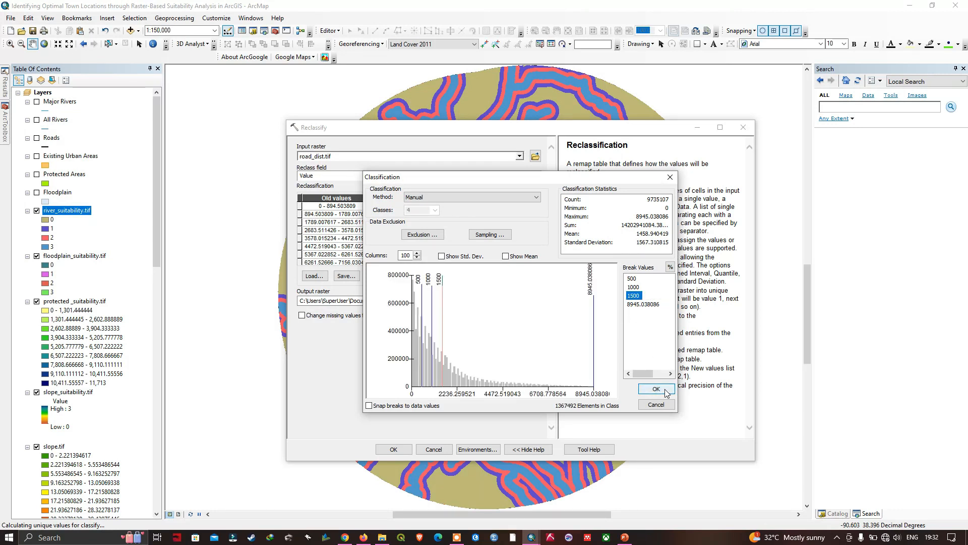
click(656, 389)
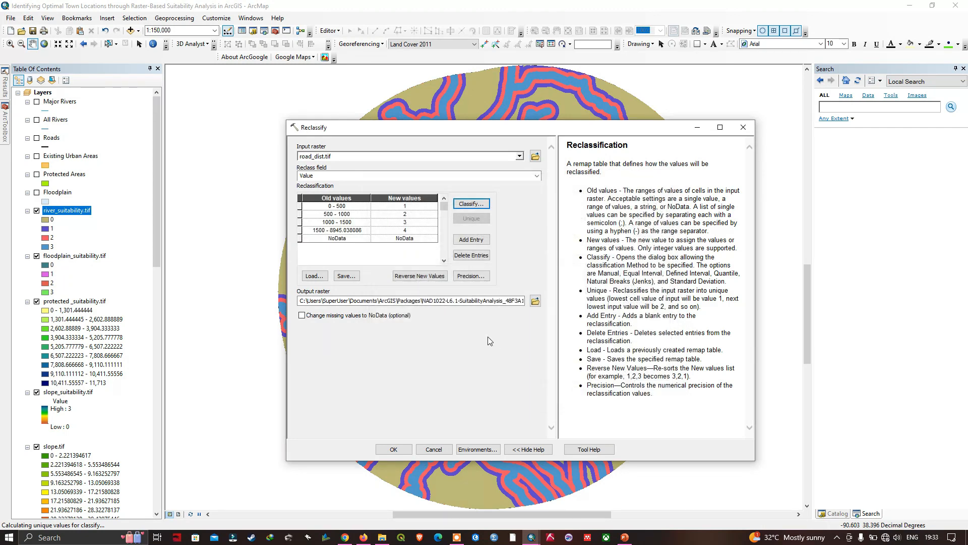
Assign new suitability values to the road distances: 3 for 0–500, 1 for 1000–1500 and 0 for above 1500.
click(414, 207)
key(BackSpace)
text(3)
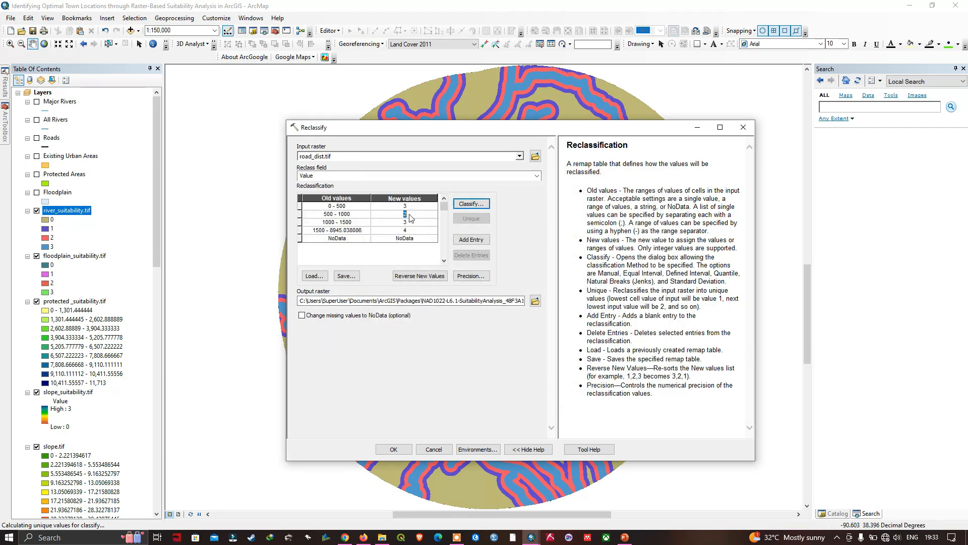
click(412, 221)
key(BackSpace)
text(1)
click(413, 230)
key(BackSpace)
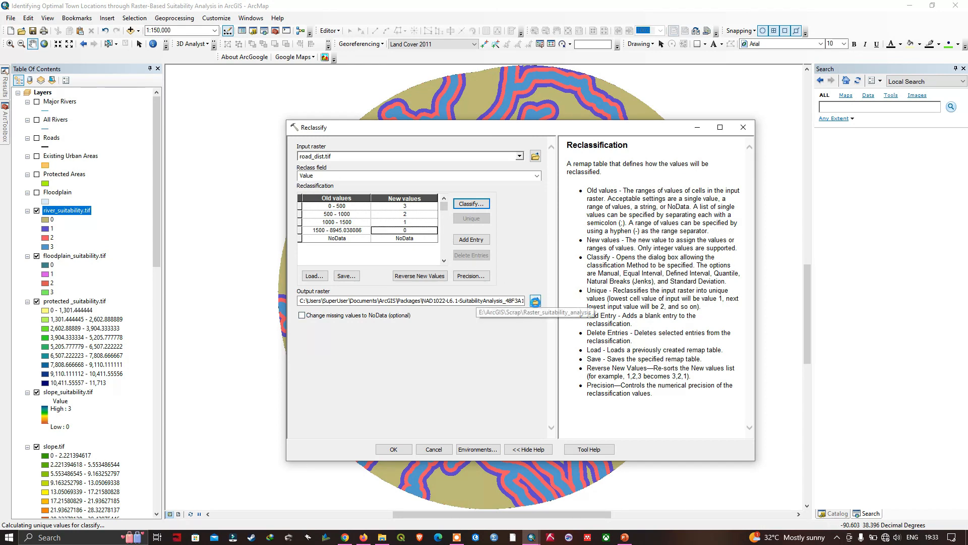
Save the road reclassification output as road_suitability.tif in the Raster_suitability_analysis folder and run the tool.
click(535, 300)
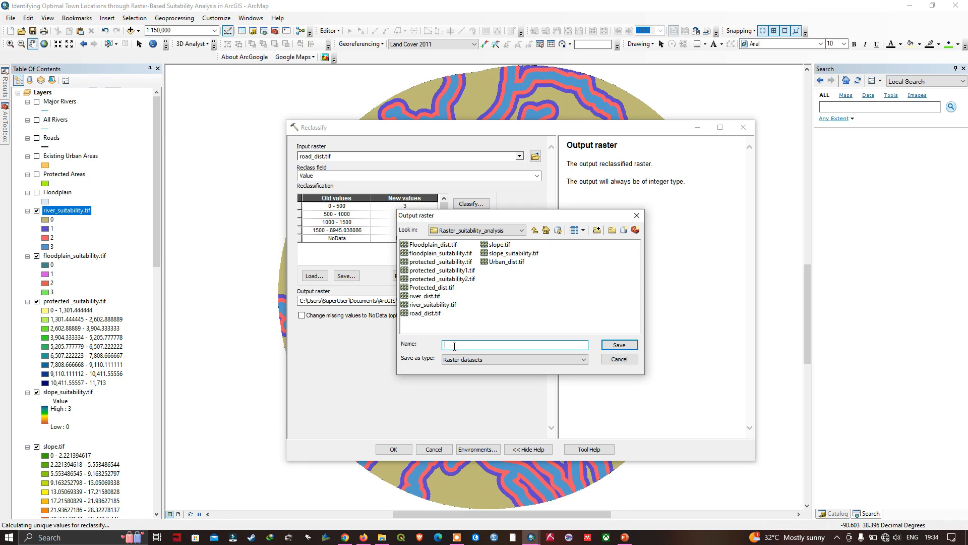
text(road_suitability.tif)
click(619, 345)
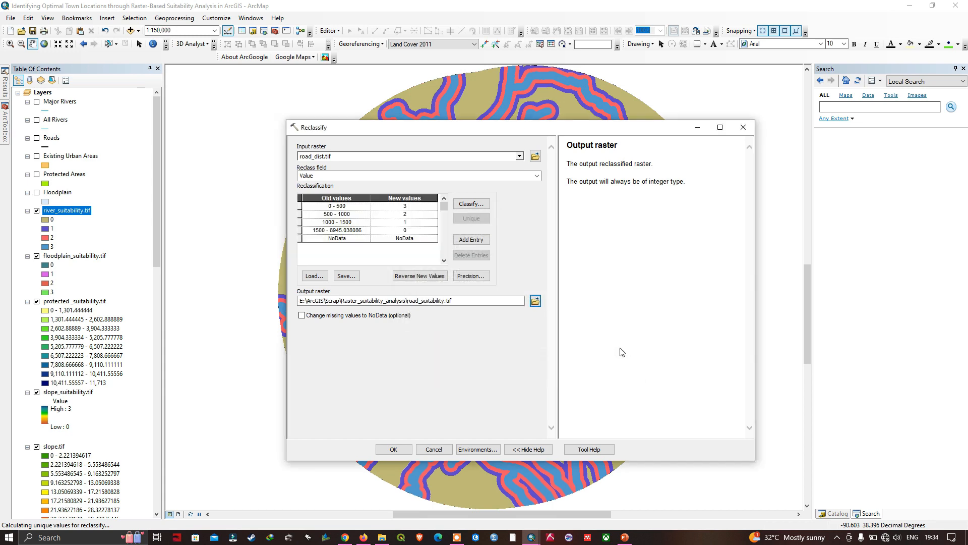
click(393, 449)
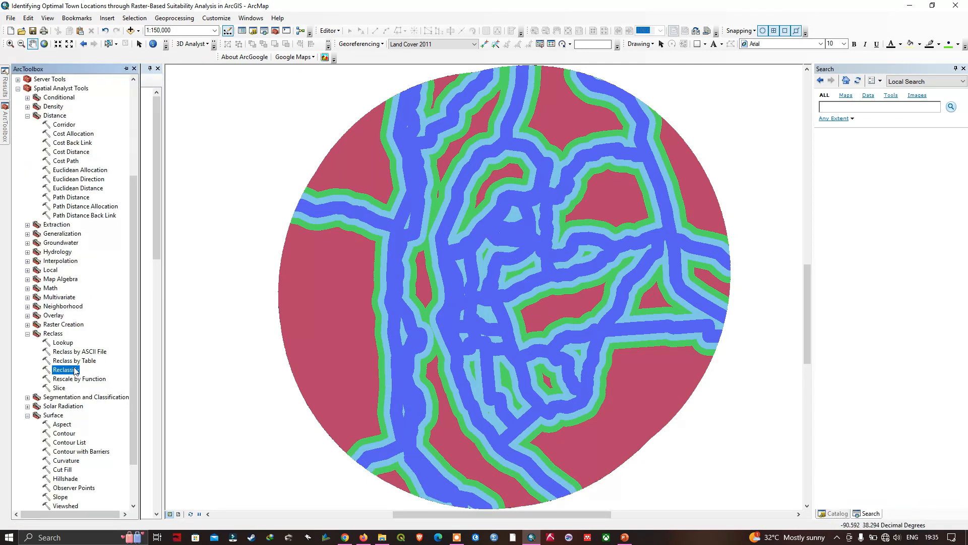
Start the Reclassify tool with Urban_dist.tif as the input raster.
double_click(78, 369)
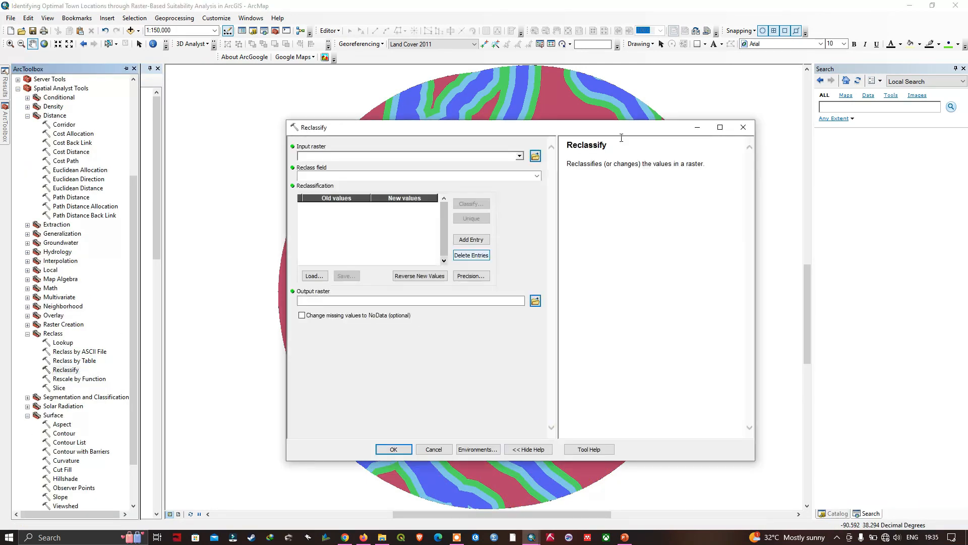
click(520, 156)
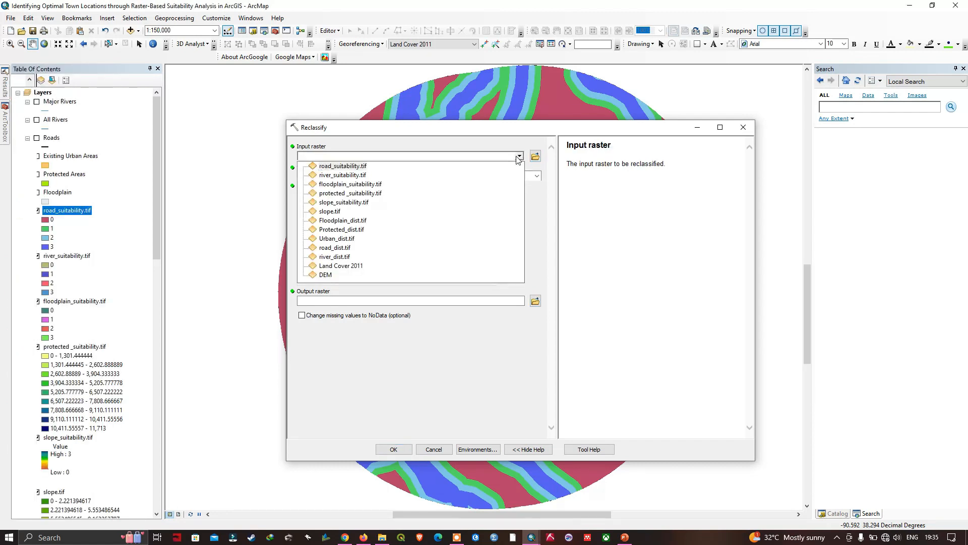
click(346, 239)
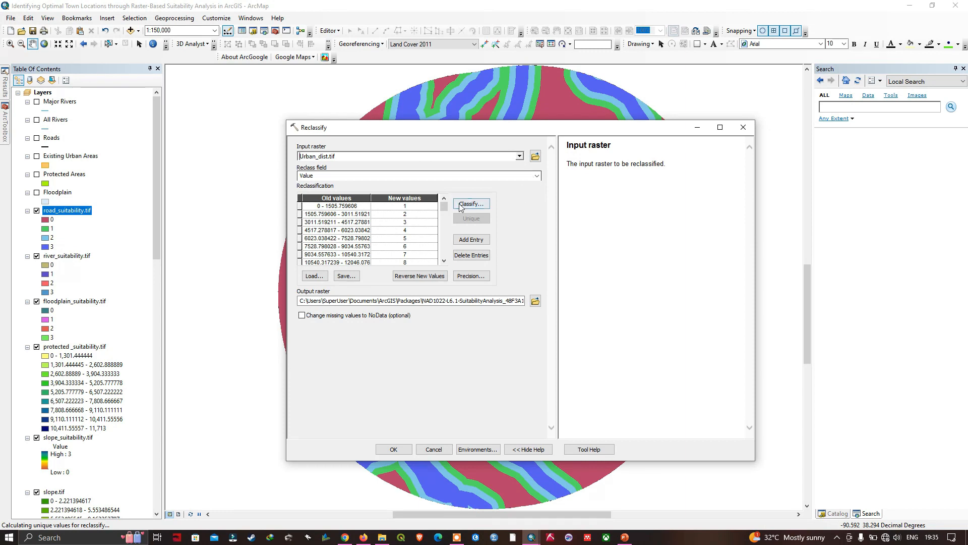
Classify the urban distance values into 4 classes with break values 1000, 2000 and 3000.
click(474, 206)
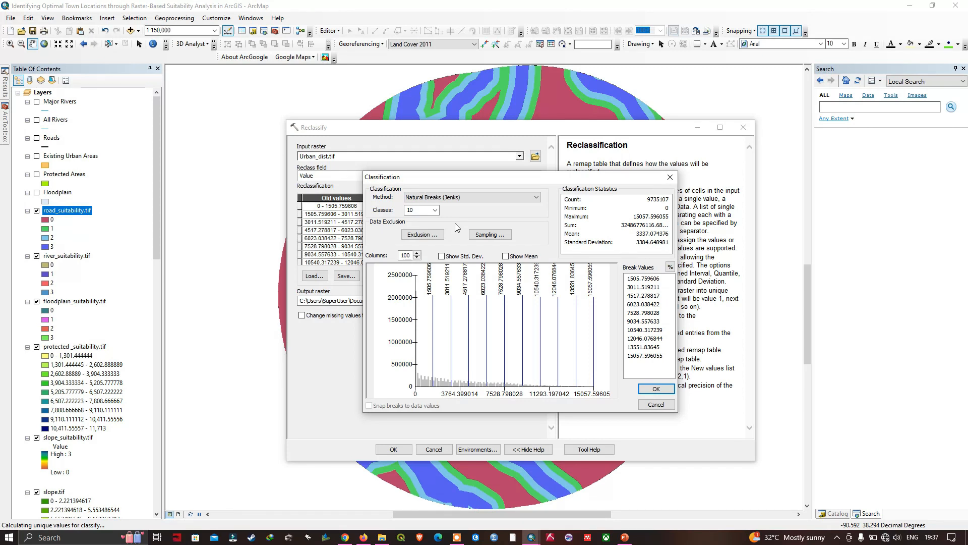
click(435, 209)
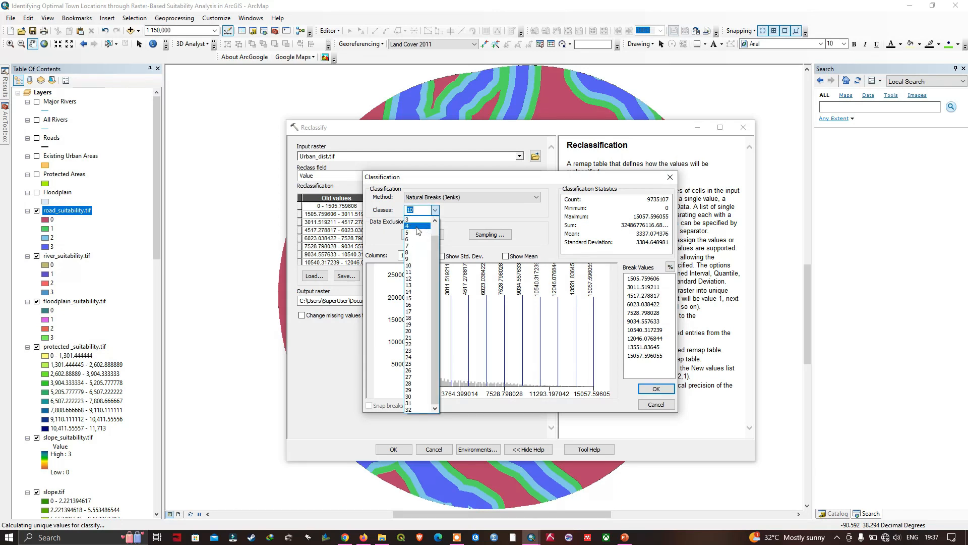
click(416, 226)
click(655, 280)
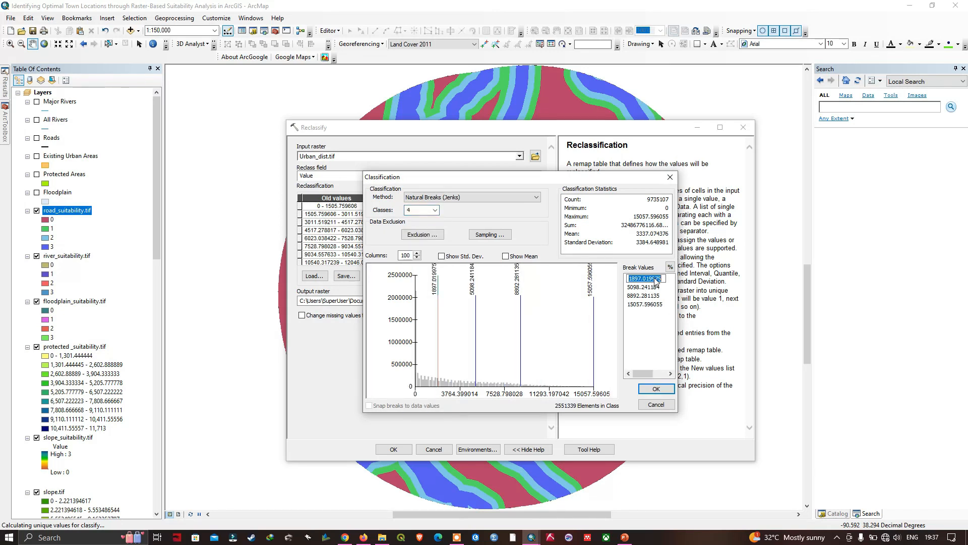
key(BackSpace)
click(659, 287)
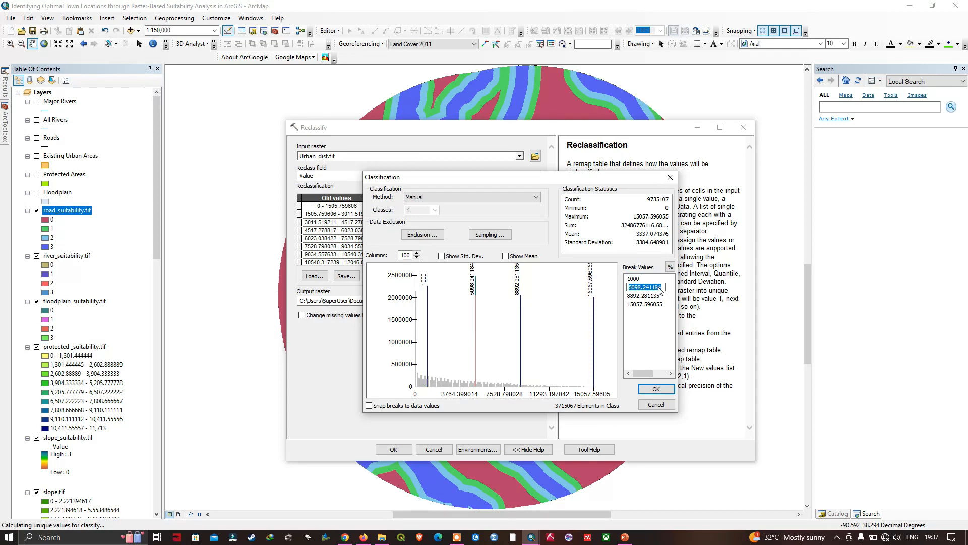
key(BackSpace)
click(659, 296)
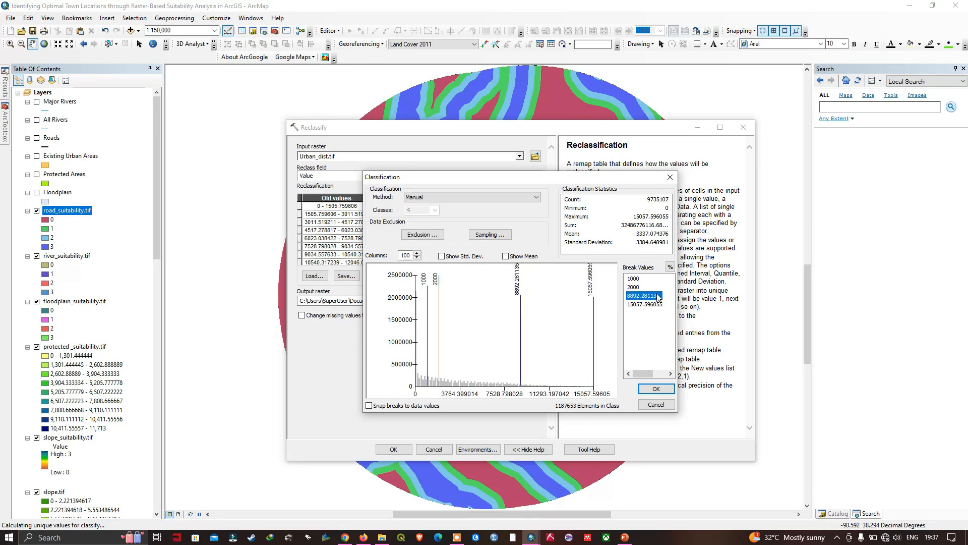
key(BackSpace)
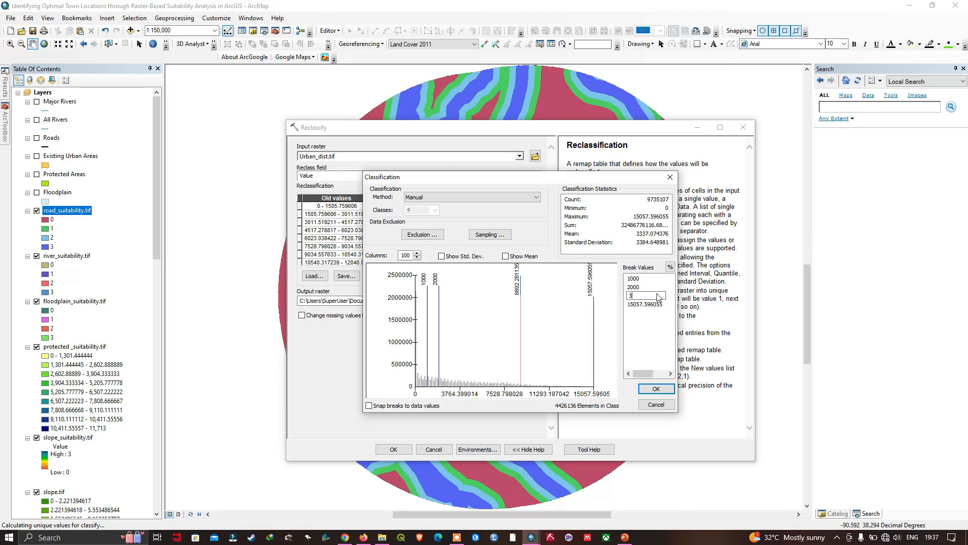
click(658, 390)
click(669, 392)
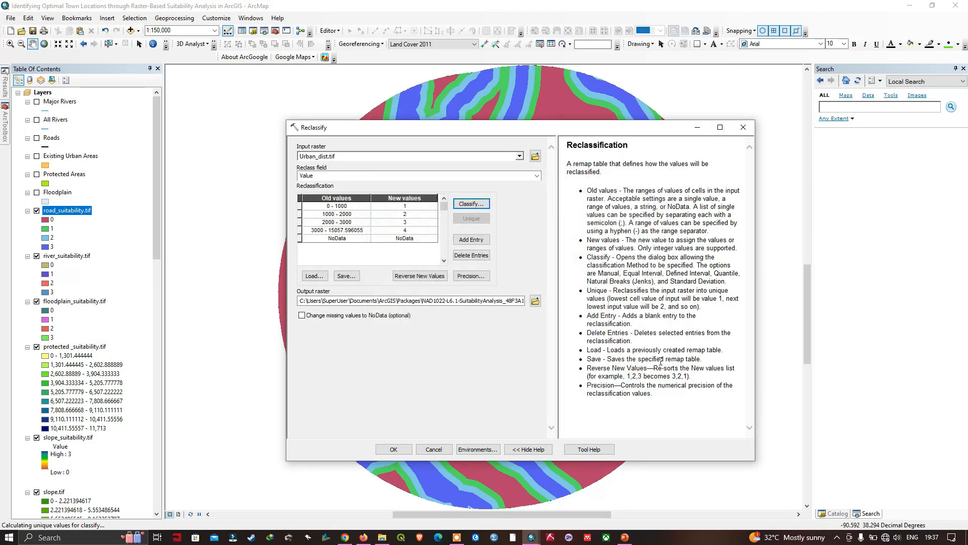
Assign the new suitability values 0, 1, 2 and 3 to the urban distance ranges, from nearest to farthest.
click(412, 205)
click(408, 223)
click(410, 231)
text(3)
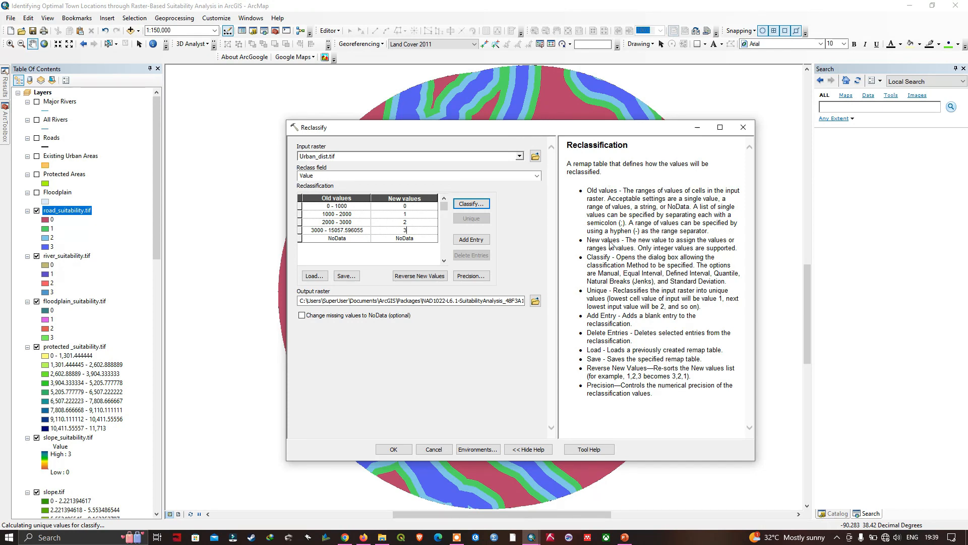
Save the urban reclassification output as urban_suitability.tif in the Raster_suitability_analysis folder and run the tool.
click(535, 300)
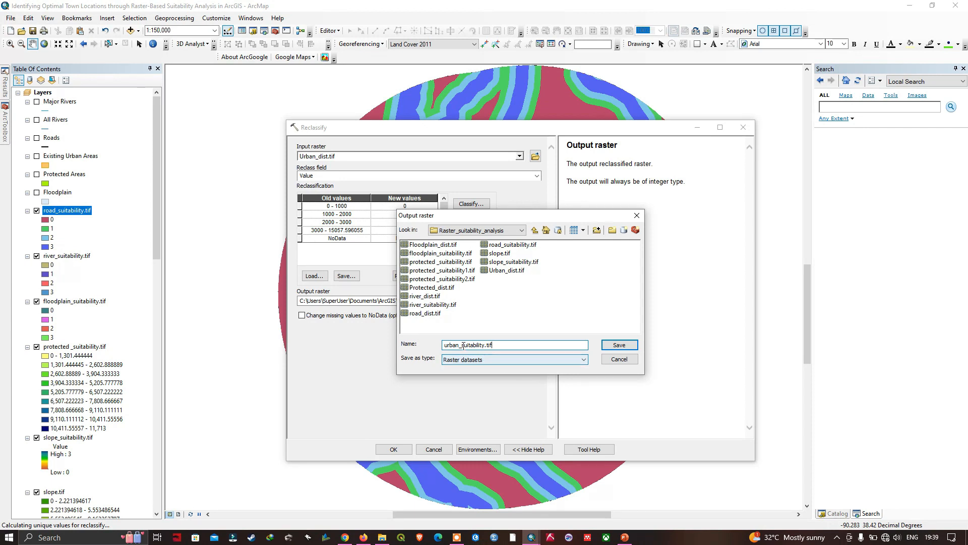
click(620, 345)
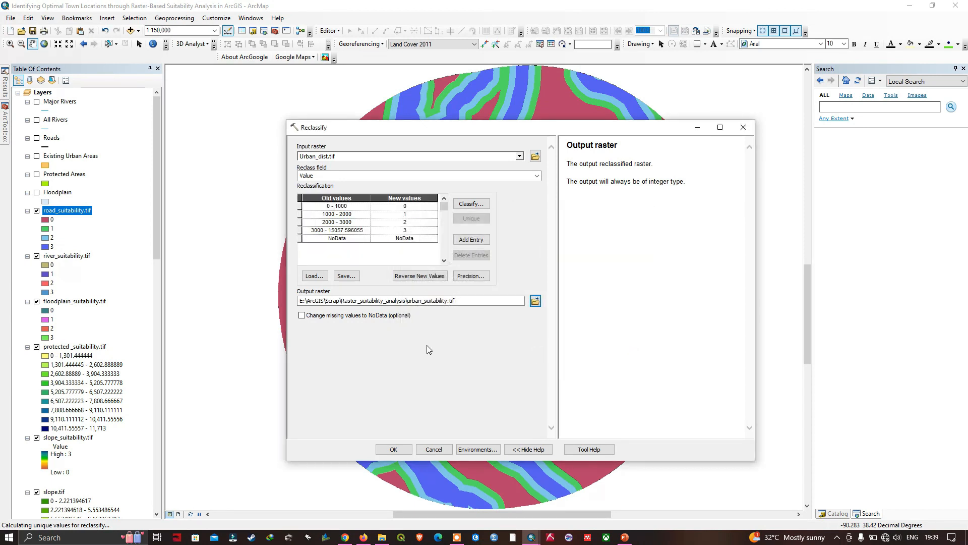
click(391, 449)
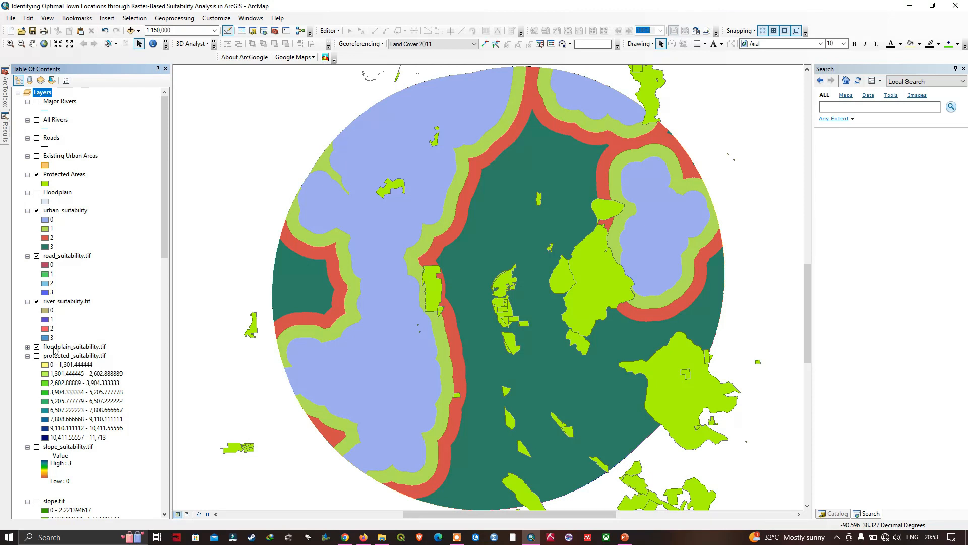
Expand the floodplain_suitability.tif legend and start the Reclassify tool with Protected_dist.tif as the input raster.
click(28, 347)
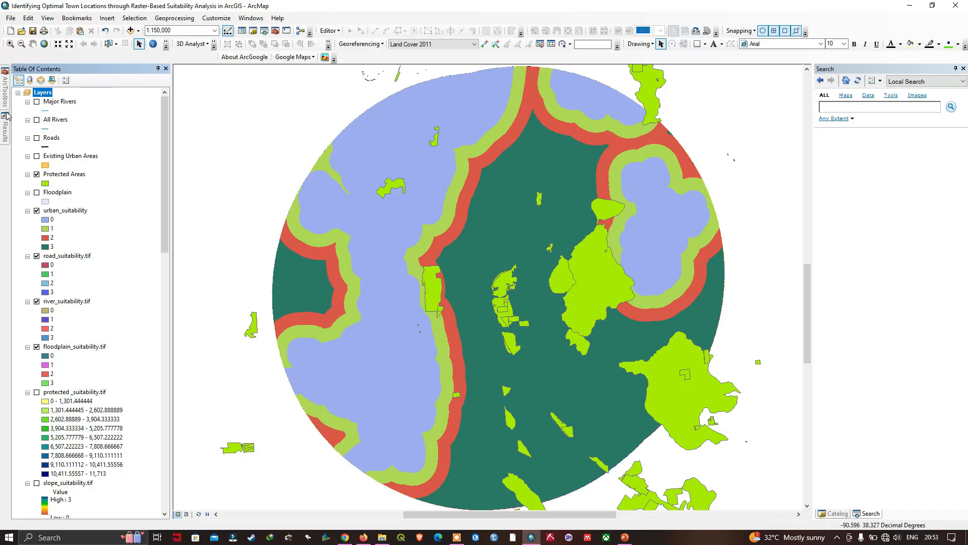
mouse_move(7, 97)
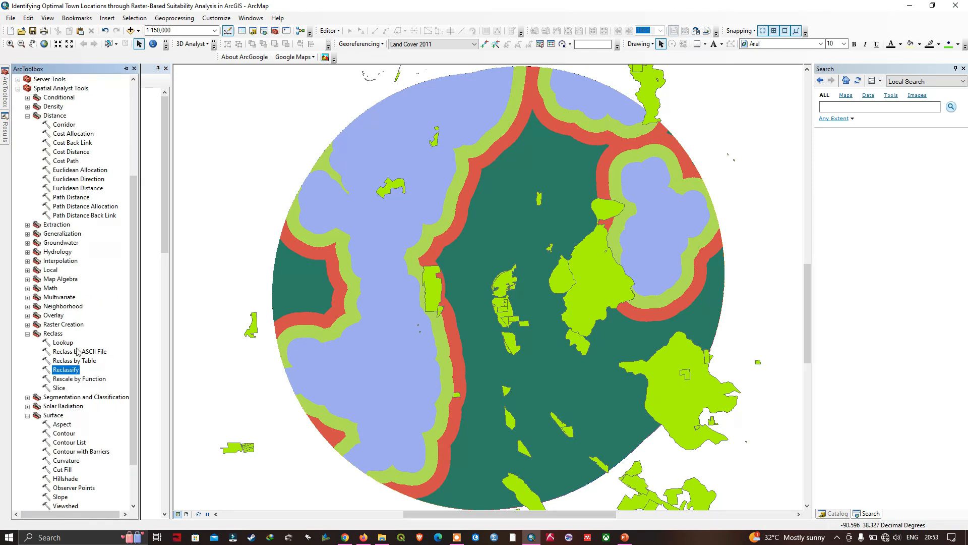
double_click(73, 371)
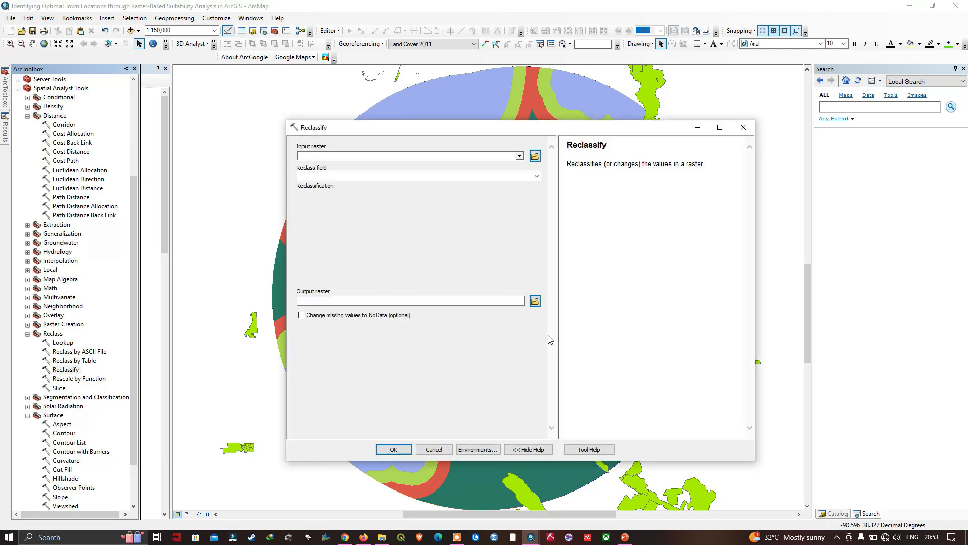
click(520, 156)
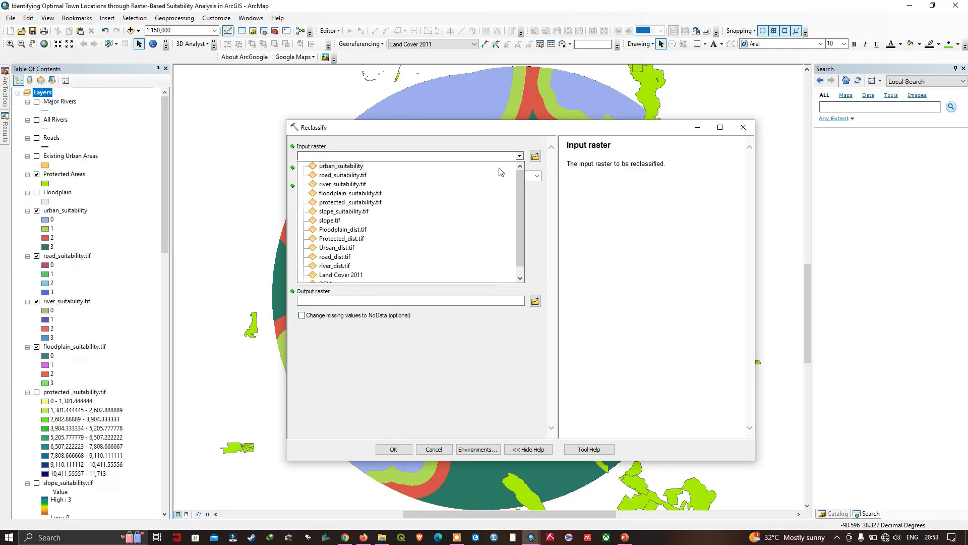
scroll(343, 262, down, 1)
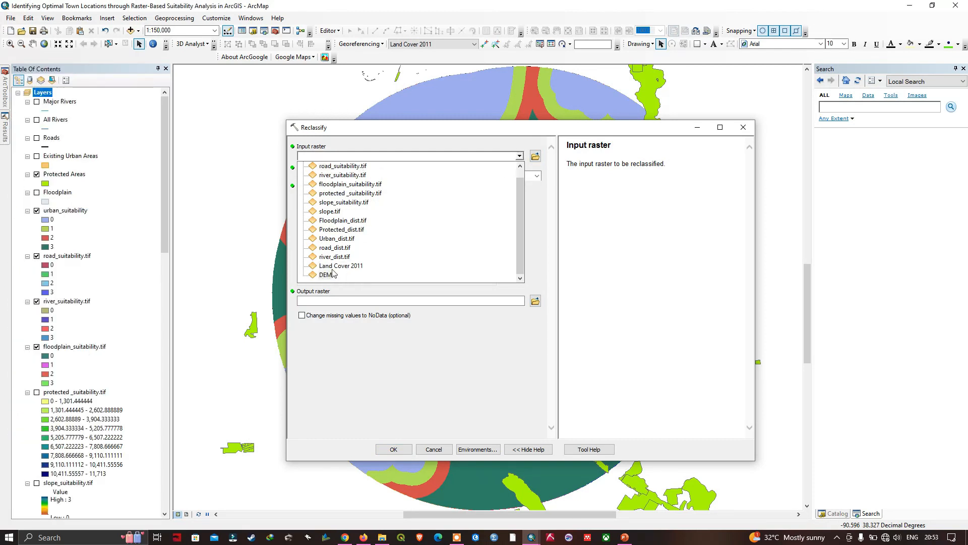
click(352, 231)
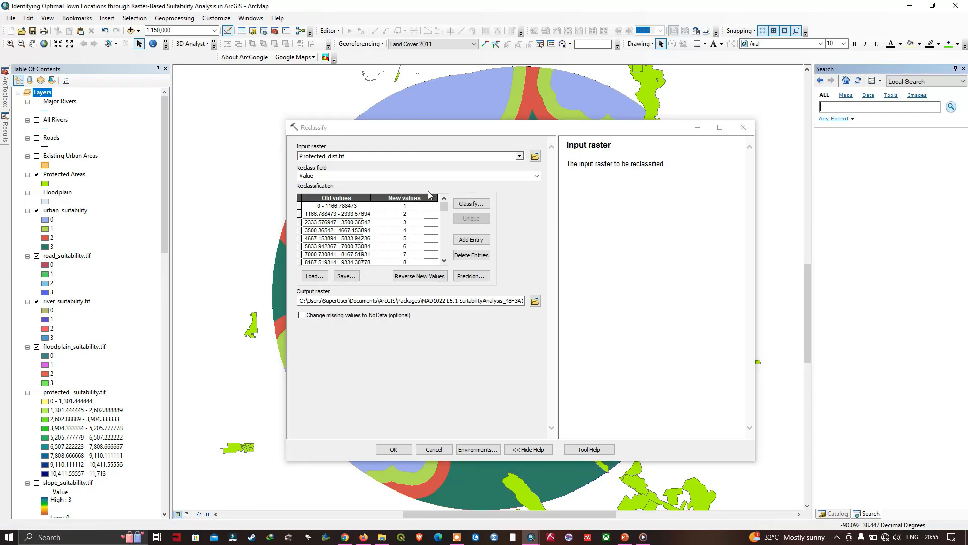
Divide the protected-area distance values into 4 classes and set the first three break values to 0, 1000 and 2000.
click(471, 203)
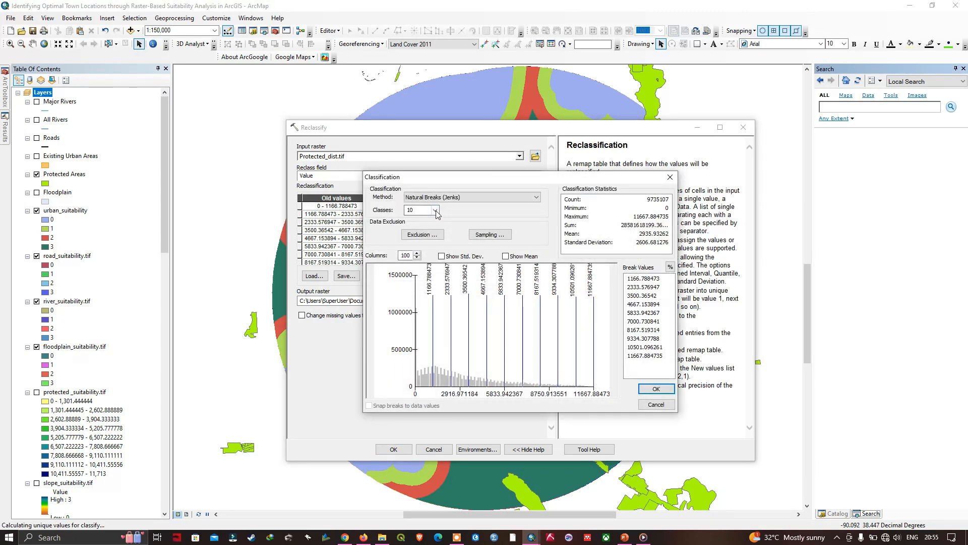
click(435, 210)
click(411, 228)
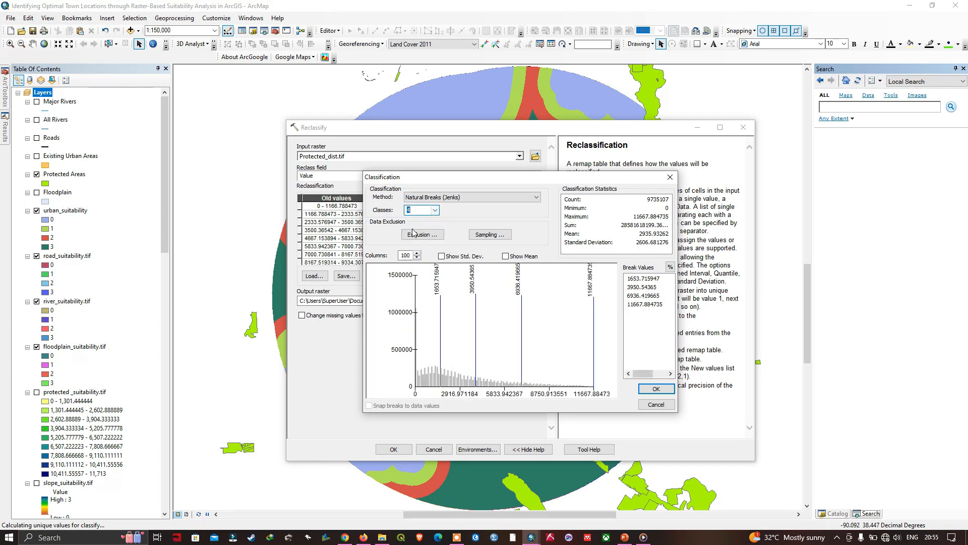
click(654, 279)
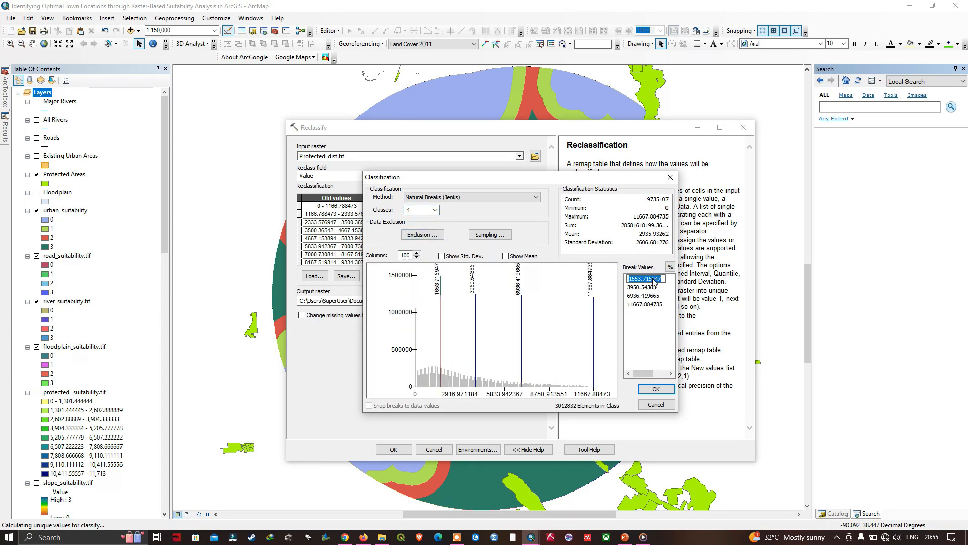
text(0)
key(Return)
click(654, 288)
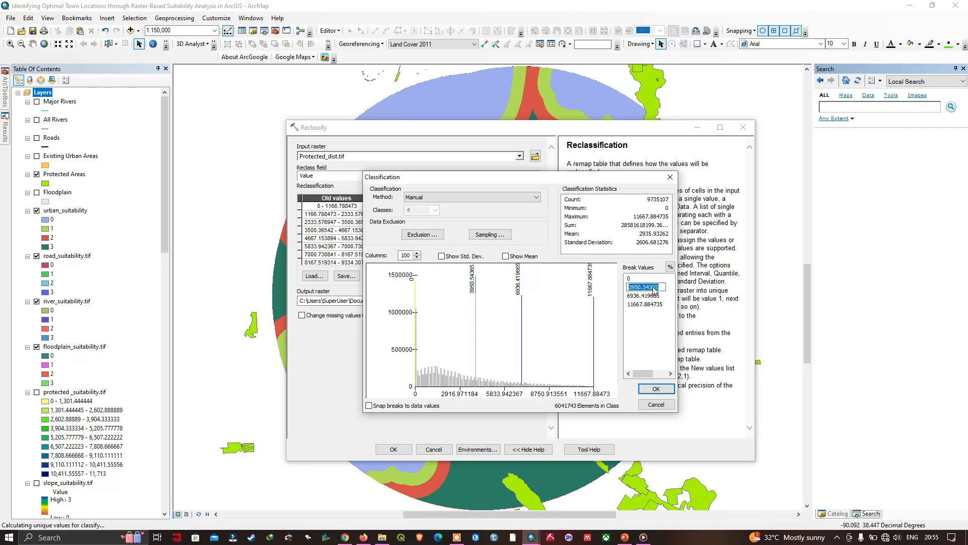
key(BackSpace)
text(10000)
click(656, 296)
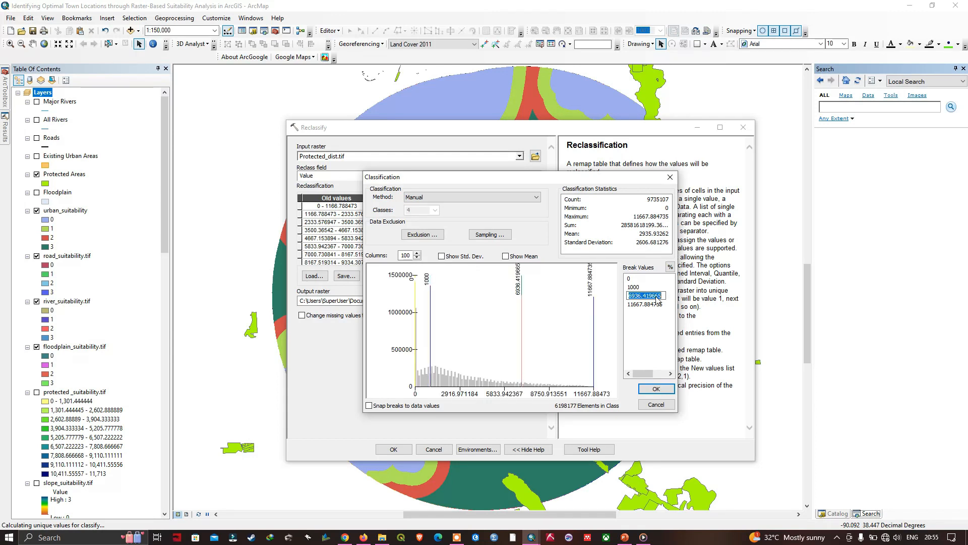
key(BackSpace)
text(2000)
Trim the last break value to 11667 and apply the classification.
click(661, 305)
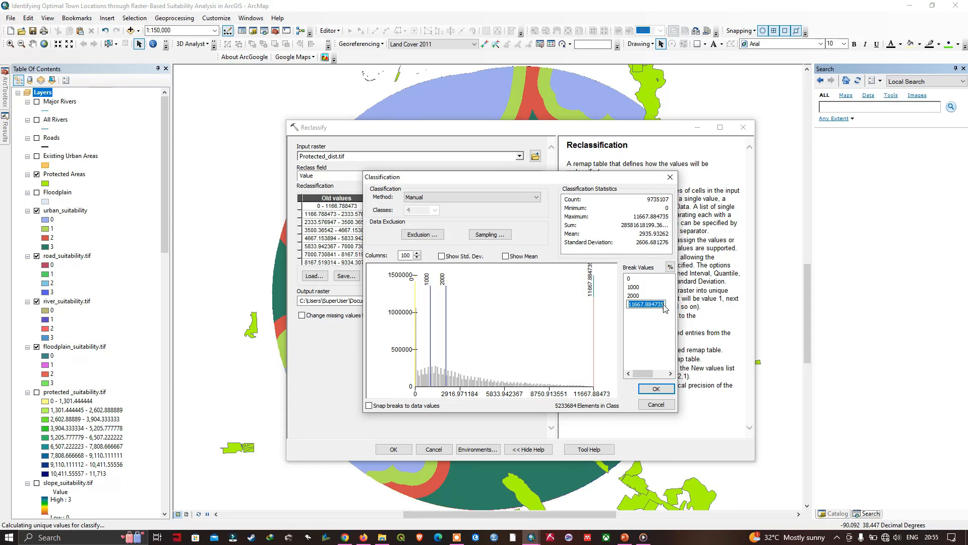
click(664, 304)
key(BackSpace)
key(BackSpace)
key(BackSpace)
key(BackSpace)
key(BackSpace)
key(BackSpace)
click(656, 389)
click(657, 389)
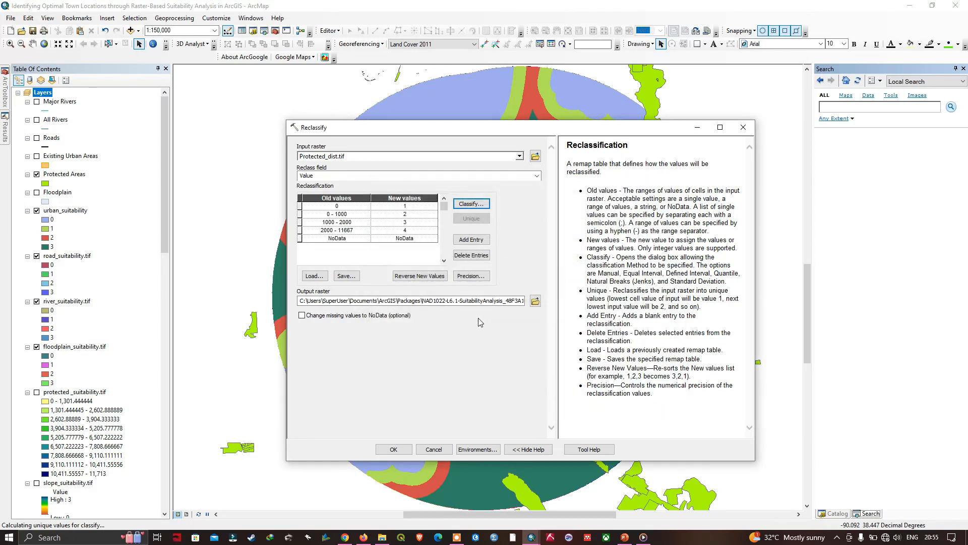
Enable changing missing values to NoData and set the output raster to Protect_suit in the Raster_suitability_analysis folder.
click(318, 329)
key(space)
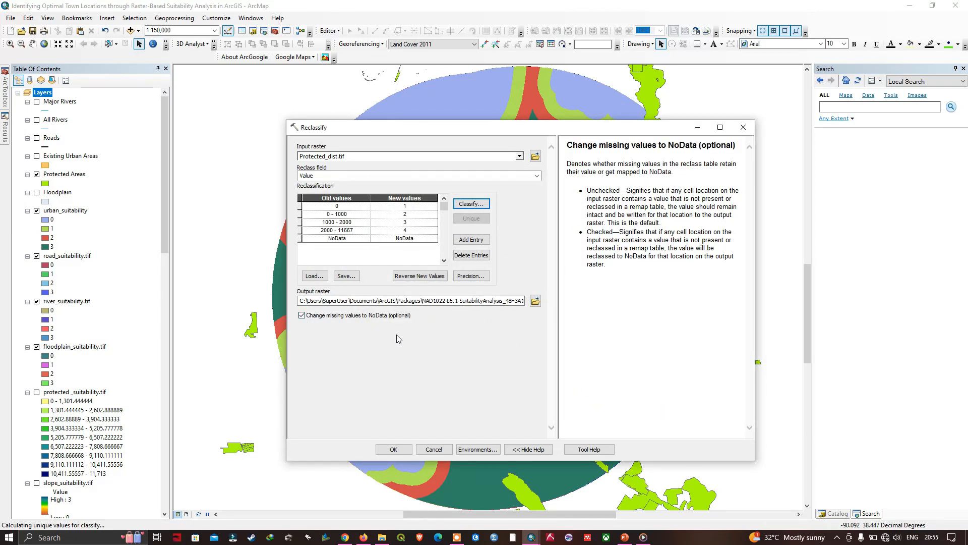
click(535, 303)
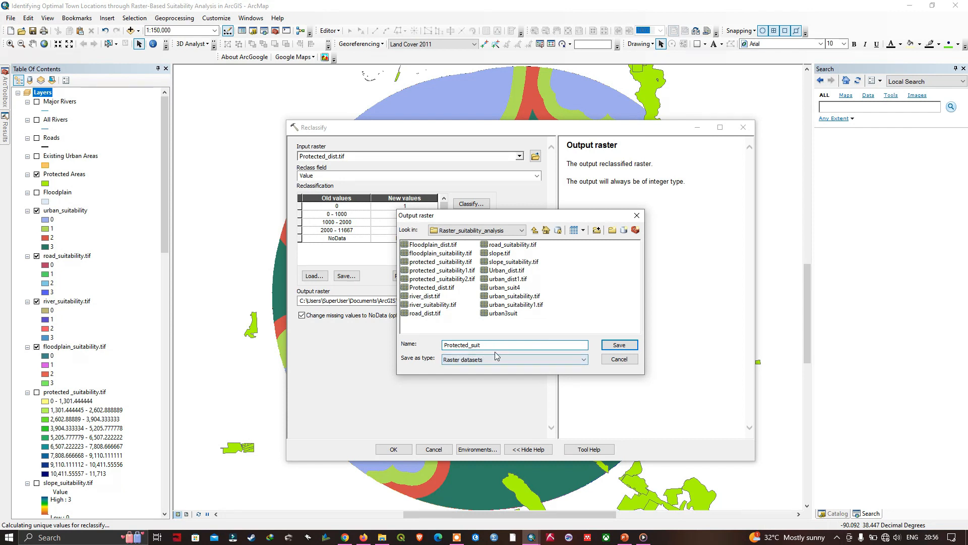
click(622, 347)
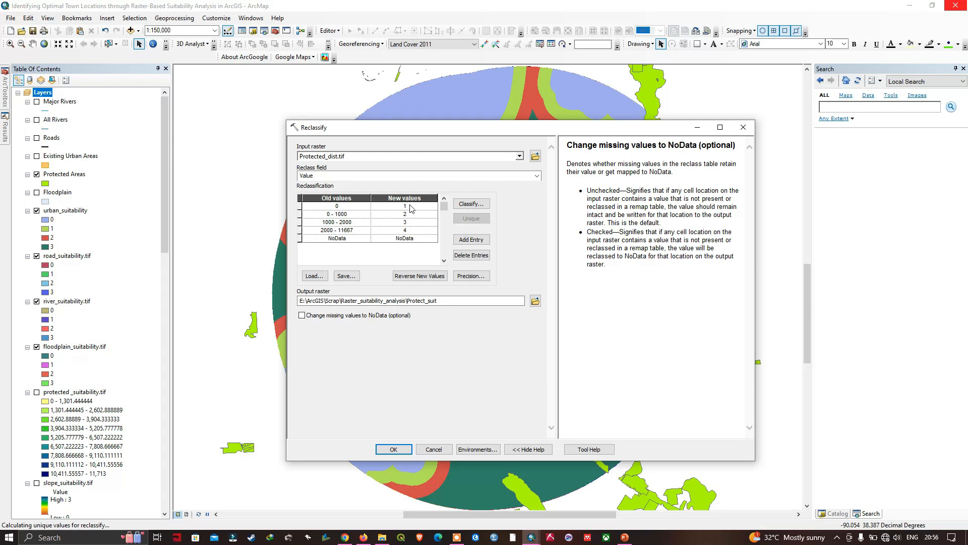
Assign the new values 0, 1, 2 and 3 to the protected-area distance ranges, from nearest to farthest, and run the reclassification.
click(408, 205)
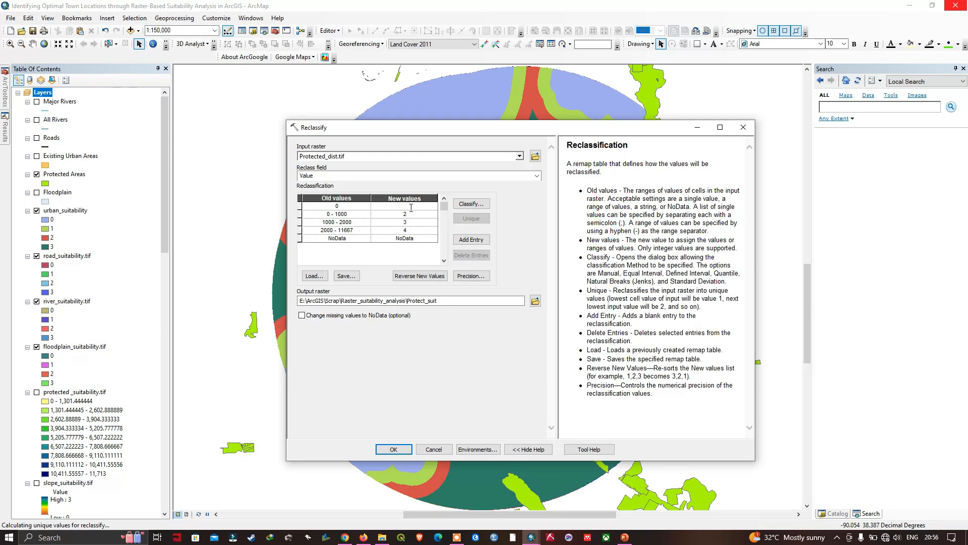
click(409, 214)
key(BackSpace)
click(301, 315)
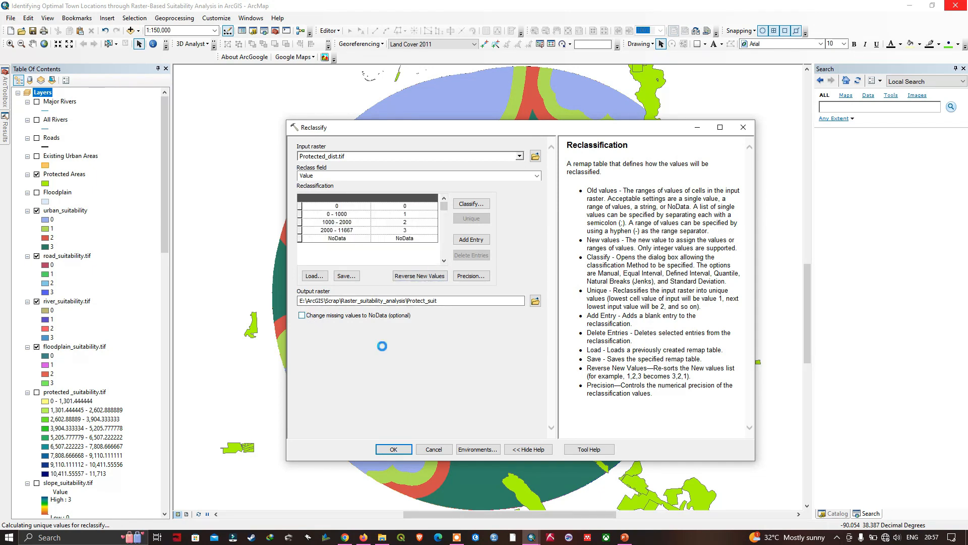
click(403, 450)
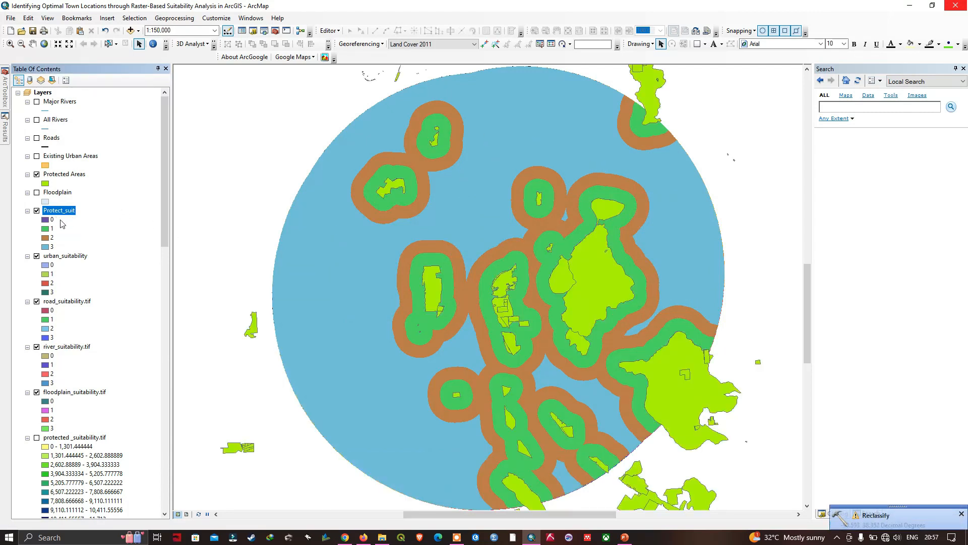
Remove the old protected_suitability.tif layer and rename the Protect_suit layer to Protected_suitability.
right_click(85, 436)
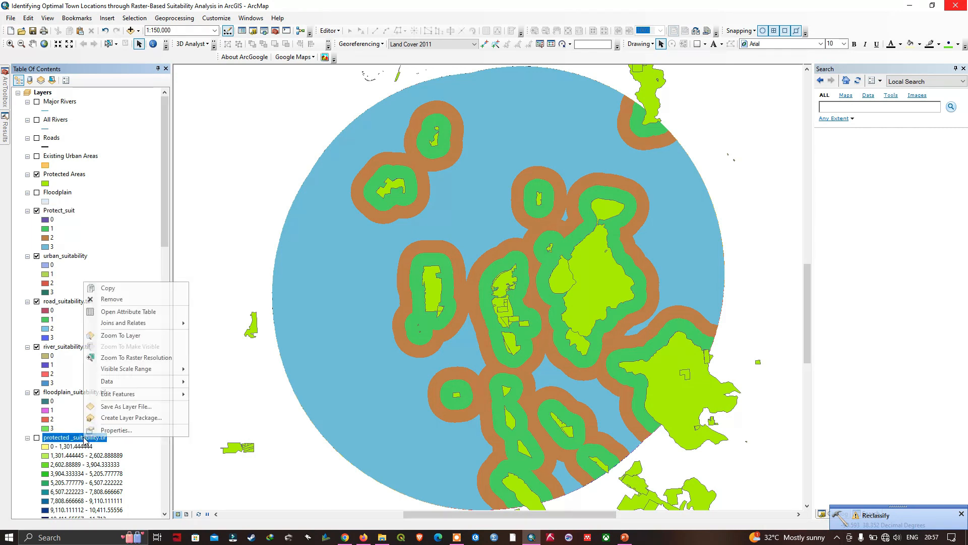
click(112, 300)
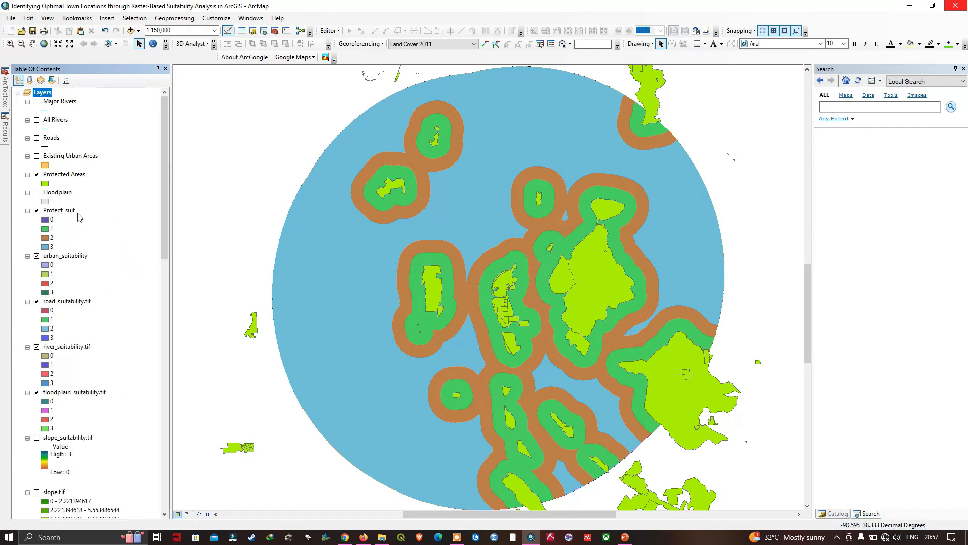
click(63, 211)
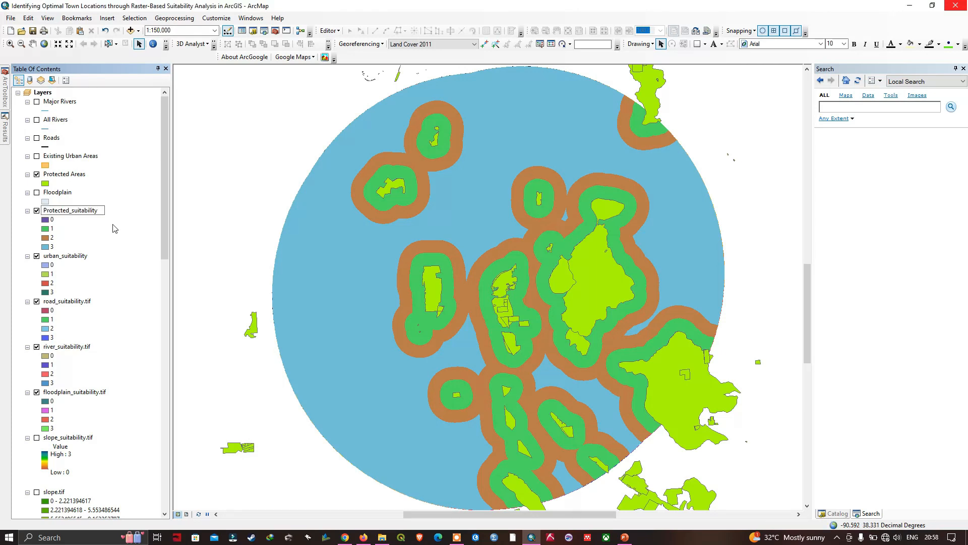
key(Delete)
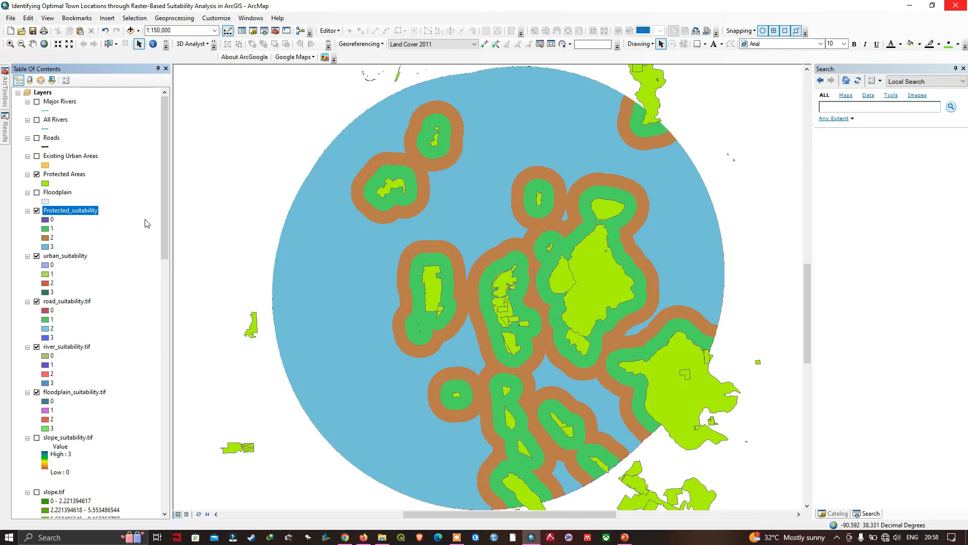
Hide the Protected Areas layer and move the Land Cover 2011 layer directly above Protected_suitability in the layer order.
click(37, 174)
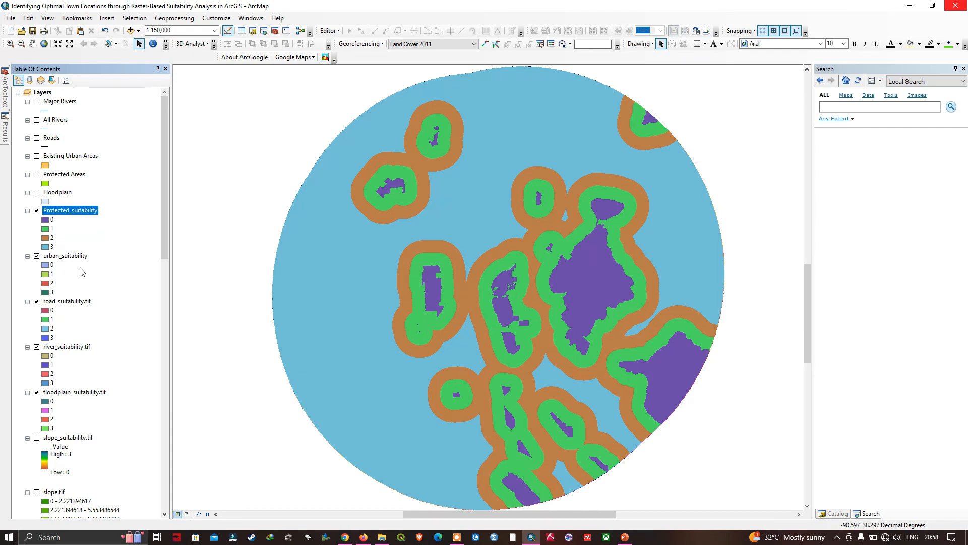
scroll(116, 303, down, 14)
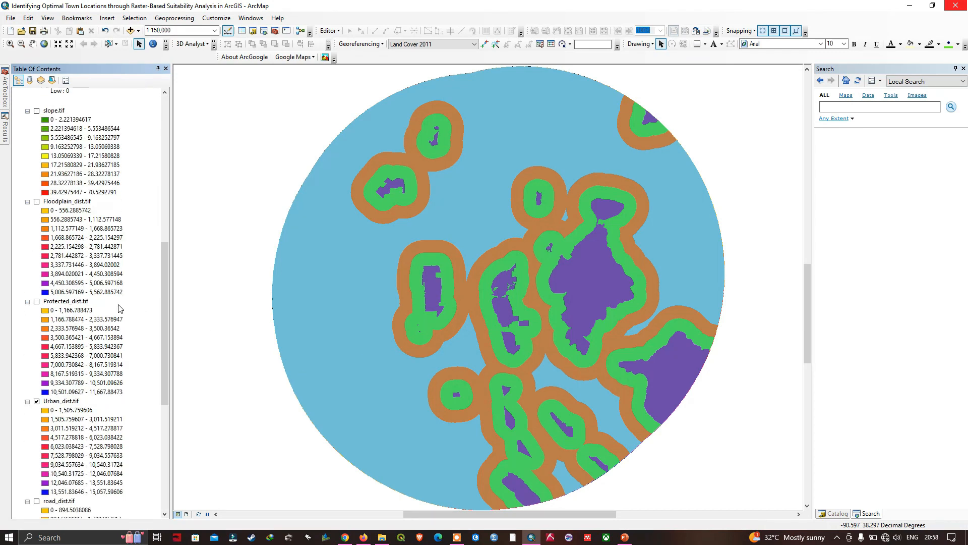
scroll(119, 308, down, 10)
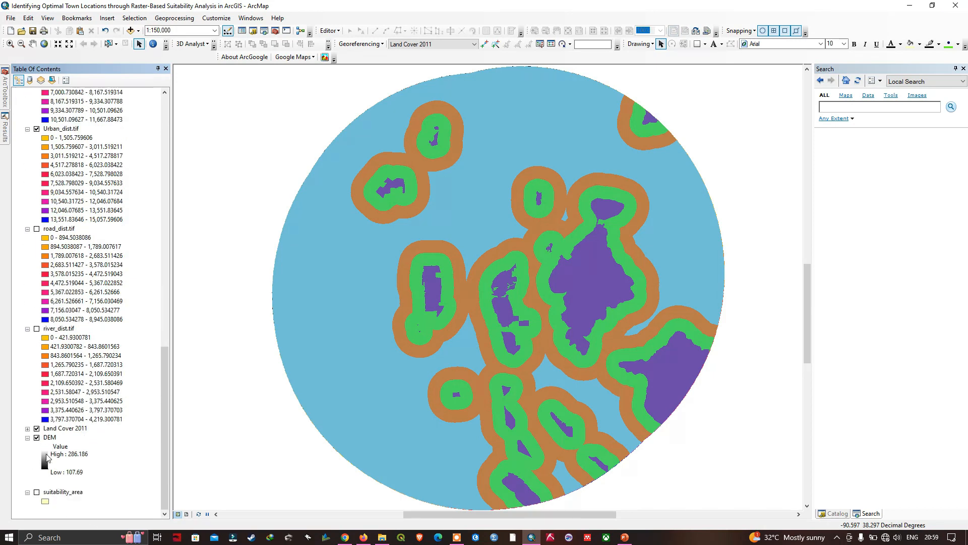
click(64, 429)
drag(77, 145, 84, 99)
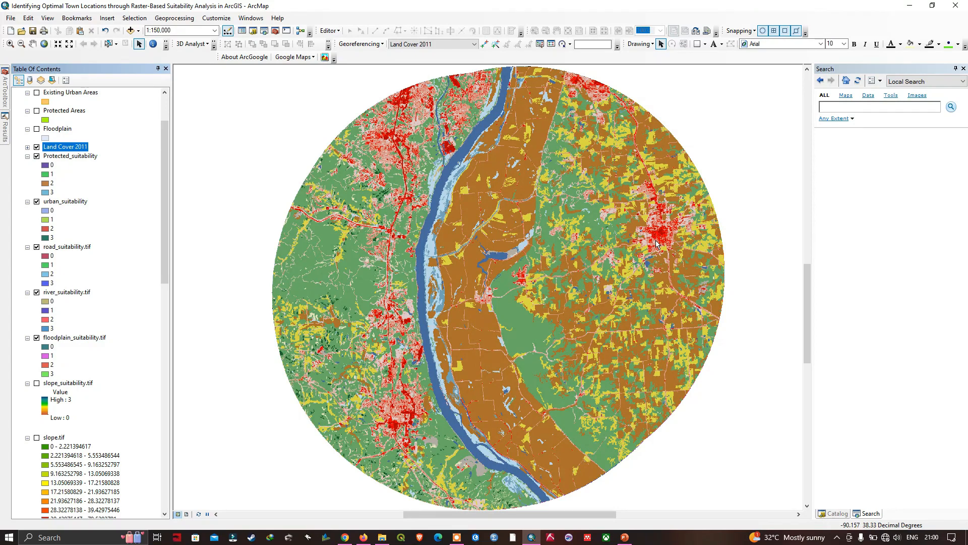
Expand the Land Cover 2011 legend and start the Reclassify tool with Land Cover 2011 as the input raster.
scroll(74, 151, down, 2)
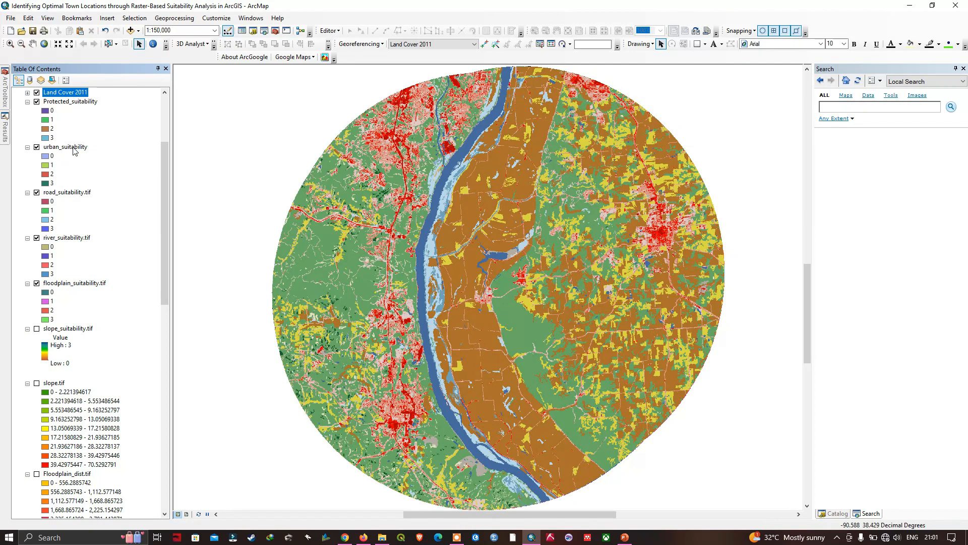
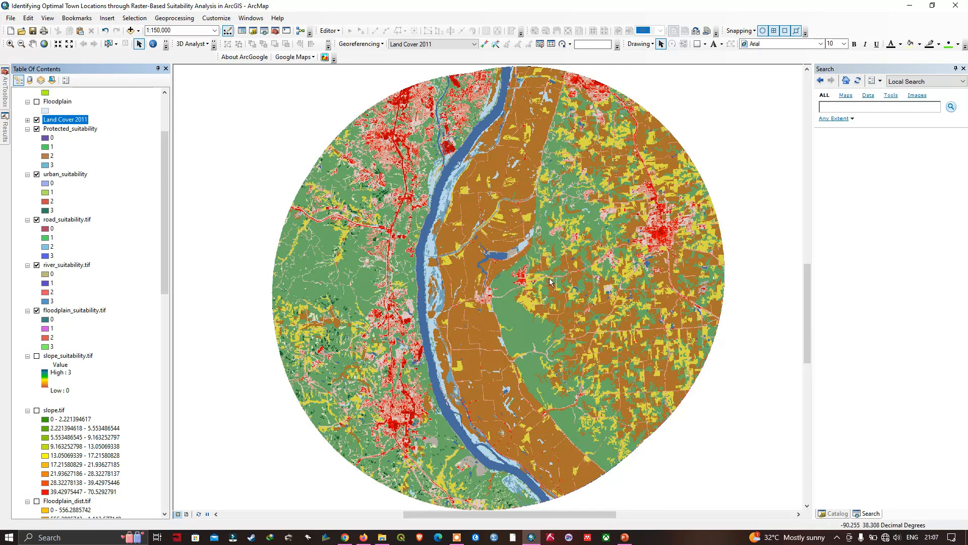
click(27, 120)
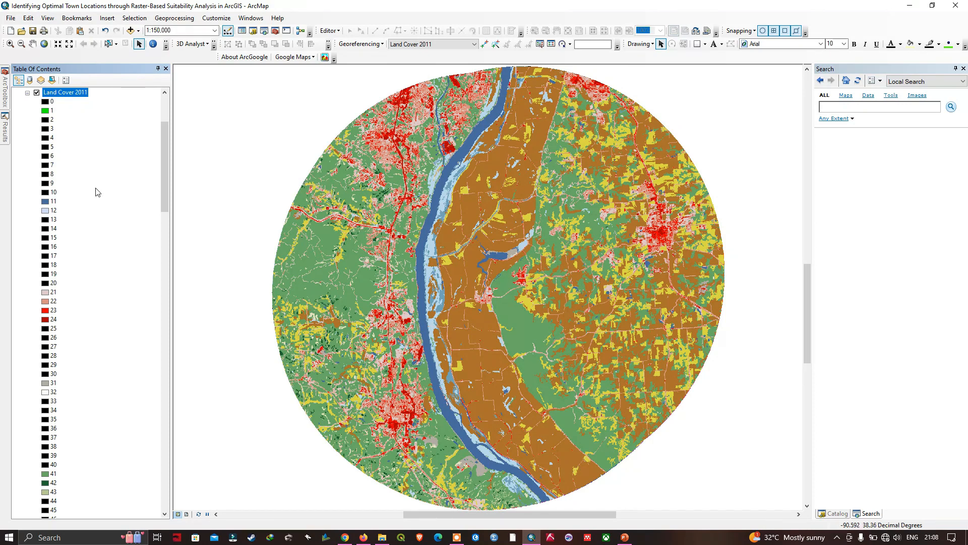
mouse_move(5, 83)
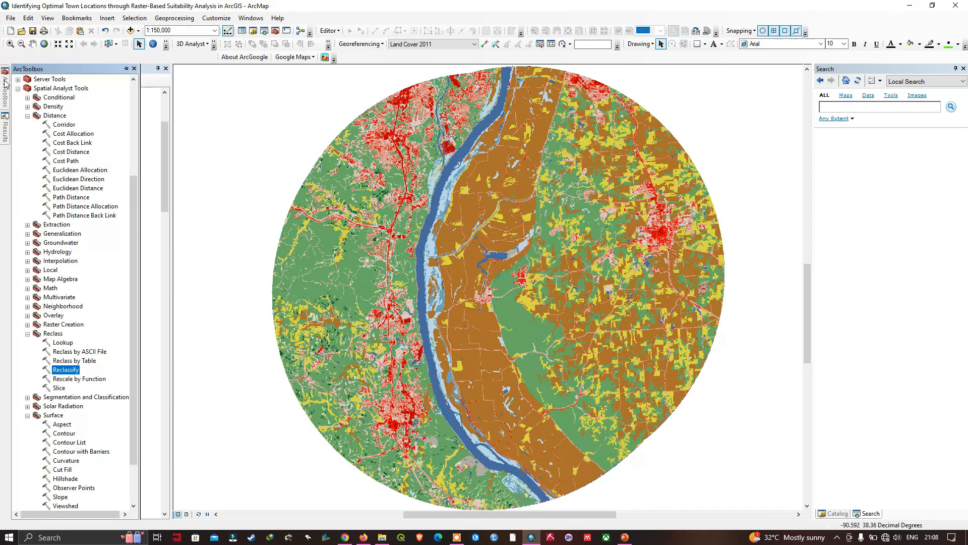
double_click(74, 371)
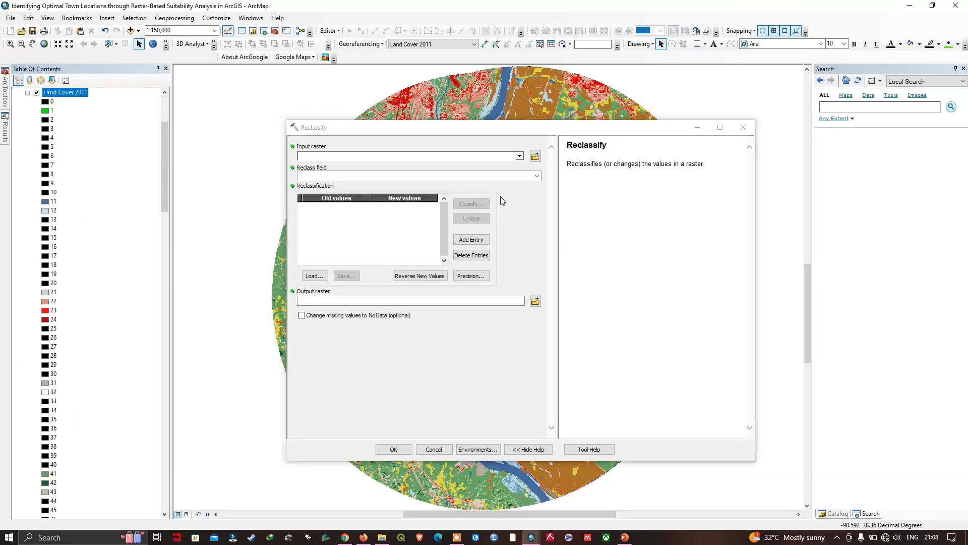
click(519, 156)
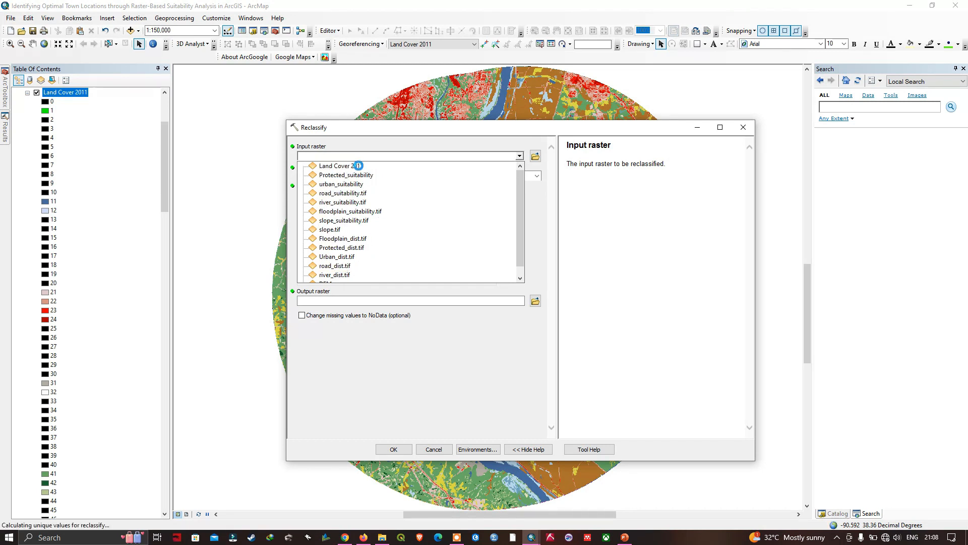
click(359, 167)
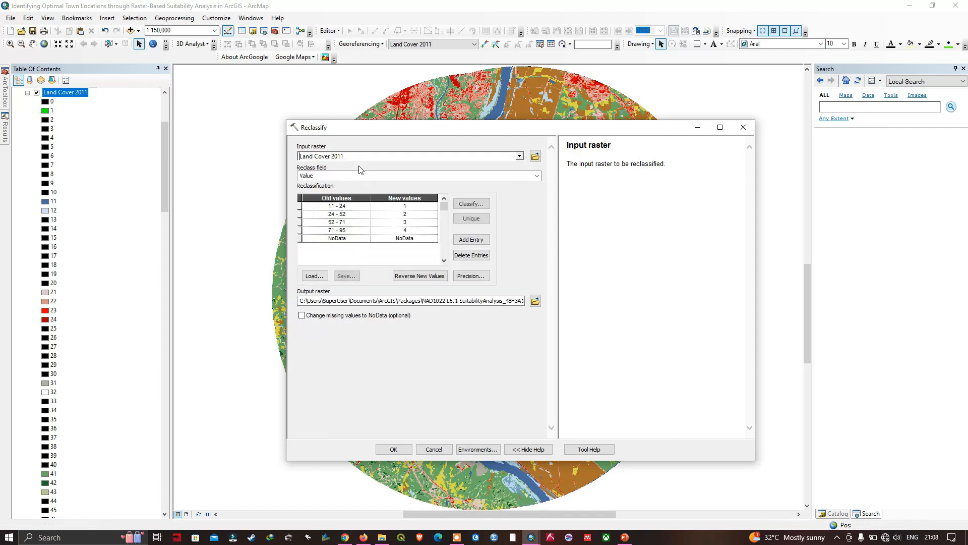
Set the first reclass entry to old values 11 - 12 with the new value -3.
click(348, 205)
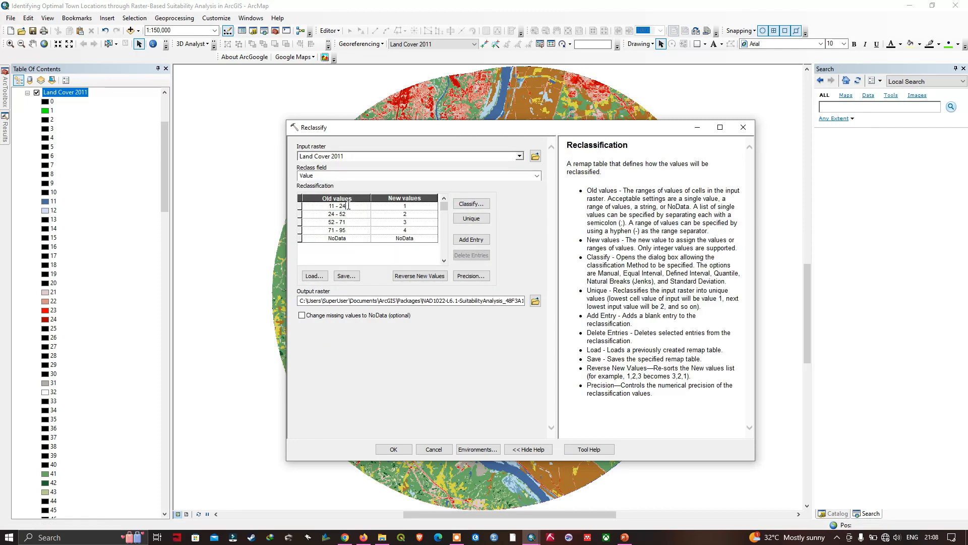
key(BackSpace)
key(BackSpace)
text(12)
click(411, 206)
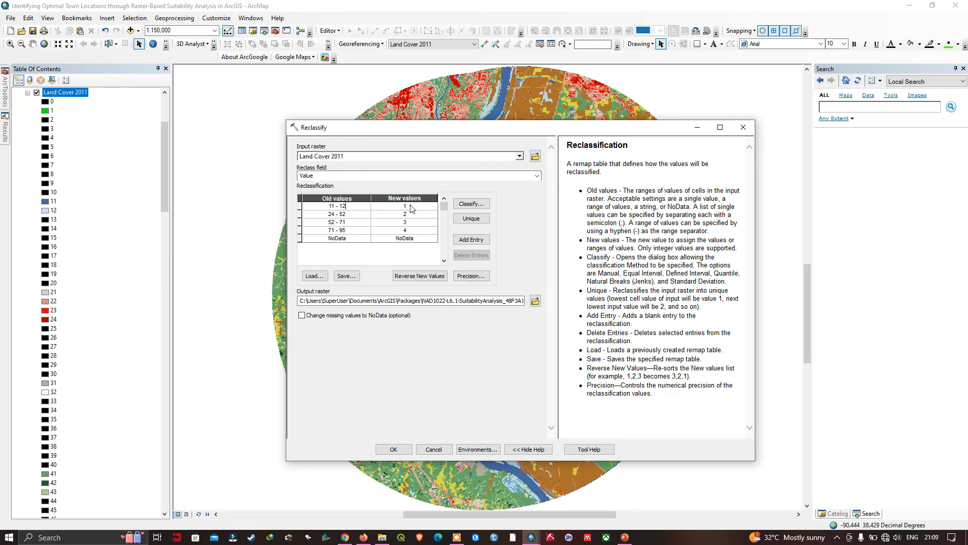
key(BackSpace)
text(-3)
Set the second reclass entry to 21 - 24 with new value 0 and the third to 31 - 74 with new value 2.
click(411, 213)
click(335, 214)
key(BackSpace)
text(1)
key(Right)
key(Right)
key(Right)
key(Right)
key(BackSpace)
key(Right)
text(4)
click(409, 214)
key(BackSpace)
key(BackSpace)
text(2)
scroll(75, 338, down, 10)
scroll(76, 338, down, 7)
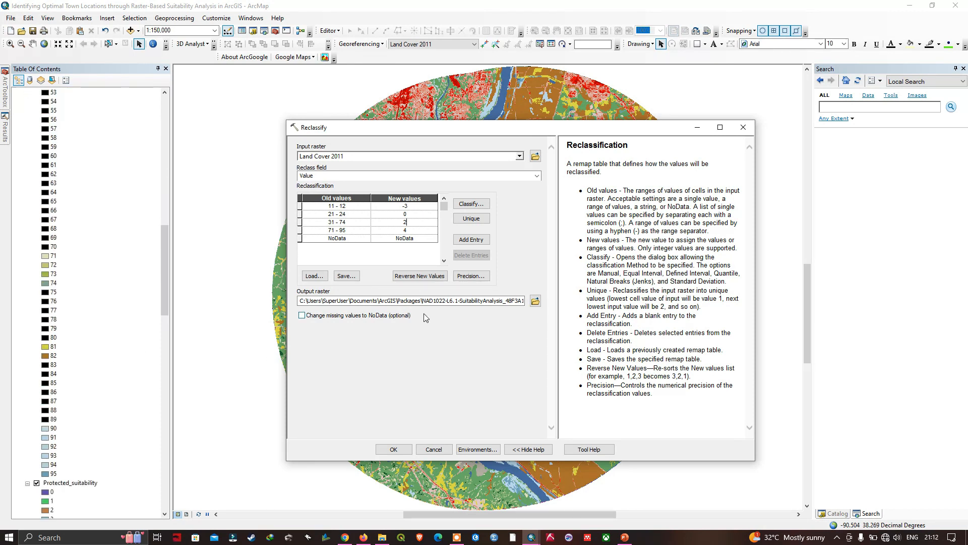
Set the fourth entry to 81 - 82 with new value -3 and add an entry 90 - 95 with new value 1.
click(336, 232)
text(81 - 82)
click(408, 232)
click(474, 241)
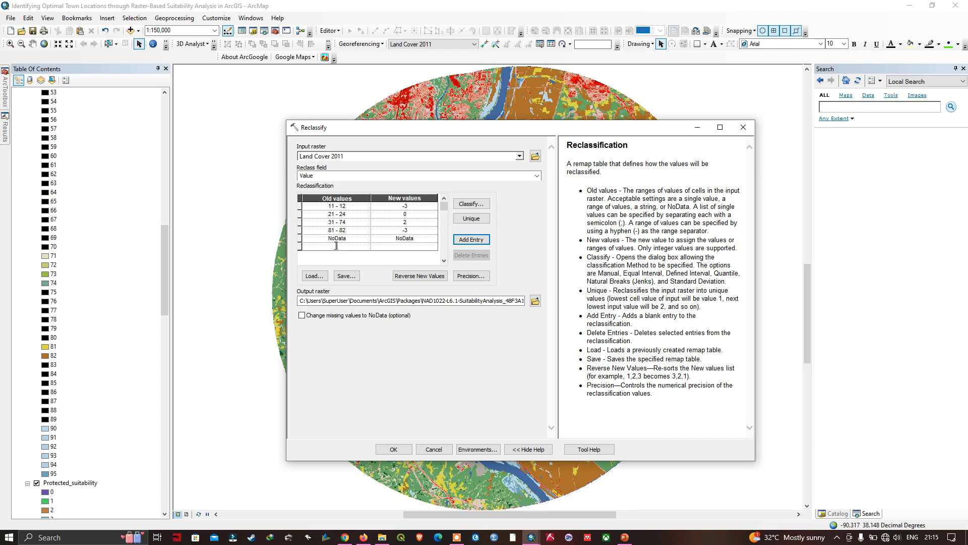
text(90 - 95)
click(410, 246)
Set the output raster to land_suit in the Raster_suitability_analysis folder and run the land cover reclassification.
click(534, 300)
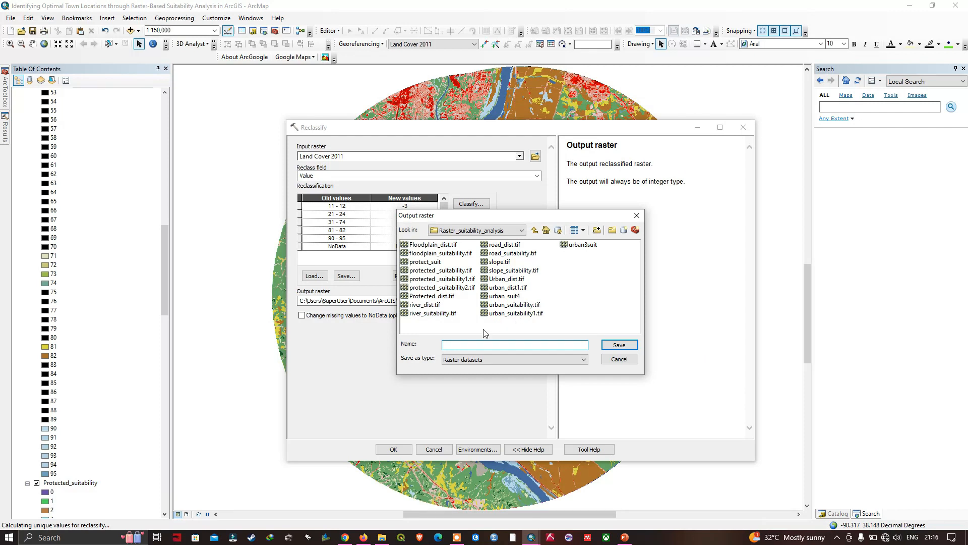
text(landcover_suitability)
click(620, 345)
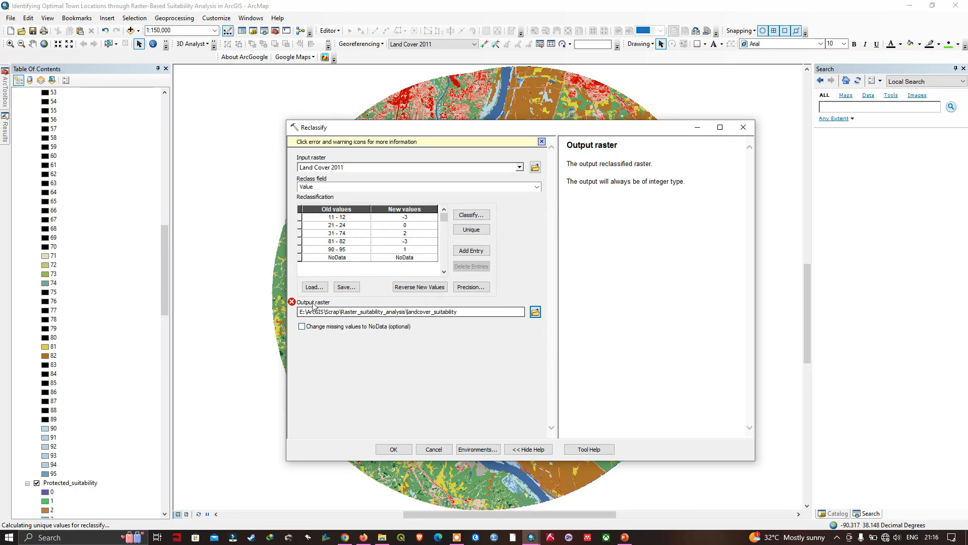
click(462, 311)
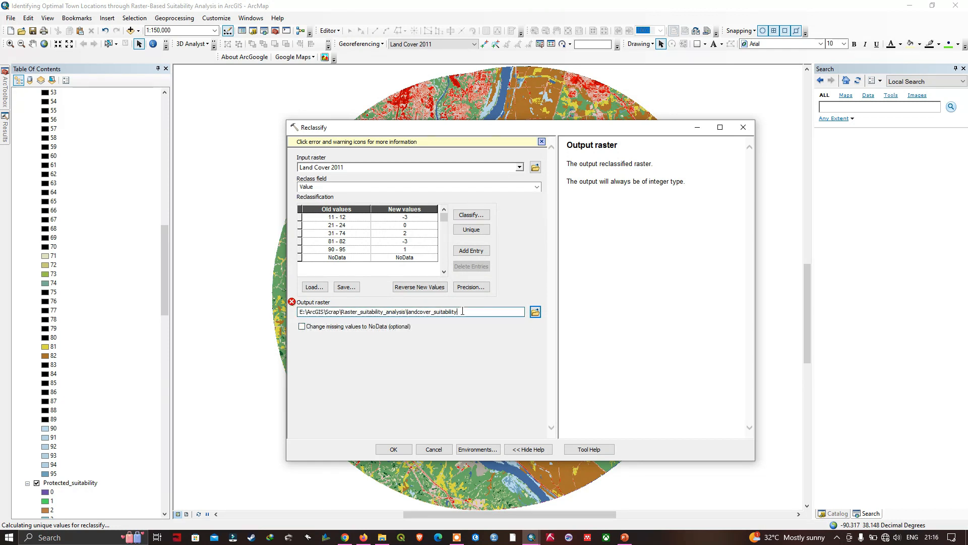
key(BackSpace)
key(BackSpace)
key(BackSpace)
key(BackSpace)
key(BackSpace)
click(430, 311)
key(BackSpace)
key(BackSpace)
key(BackSpace)
key(BackSpace)
key(BackSpace)
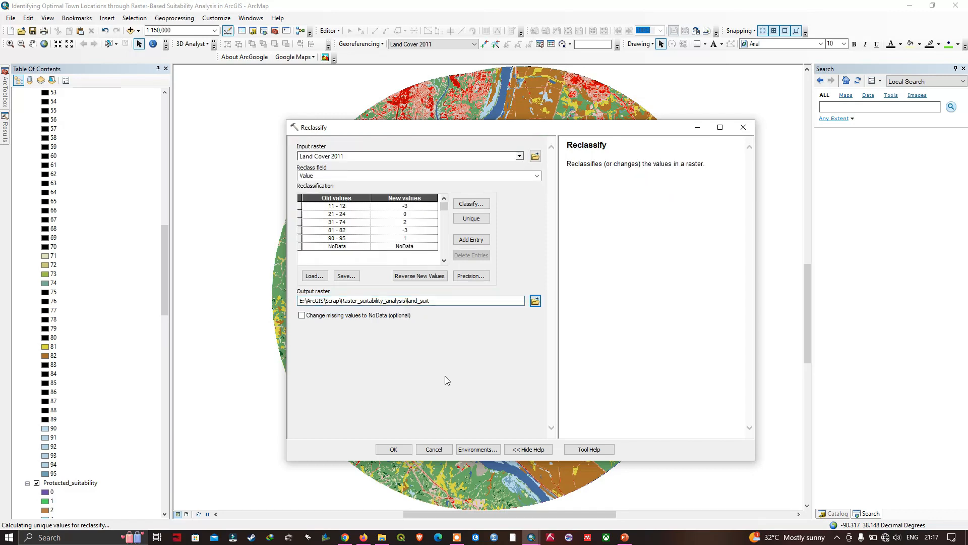
click(393, 449)
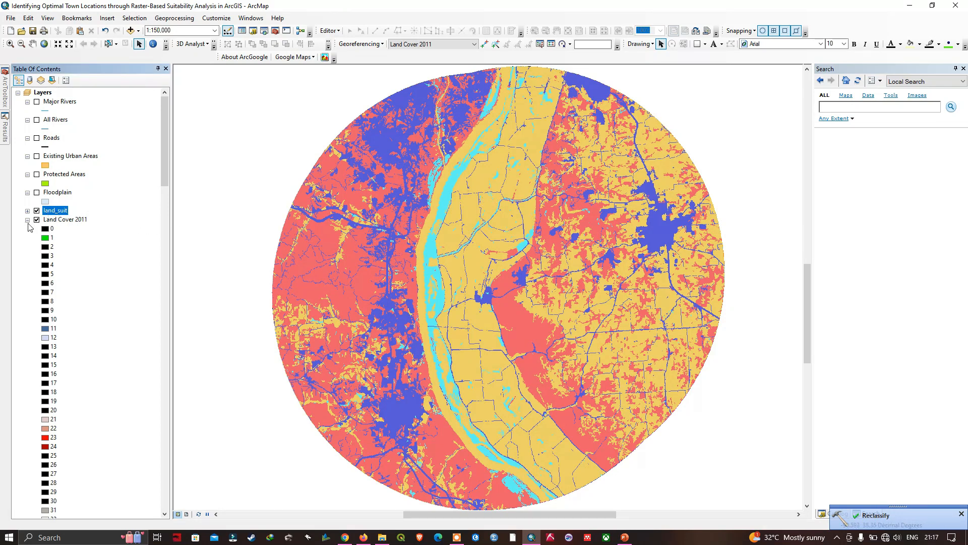
Collapse the Land Cover 2011 legend and expand the legend of the land_suit layer.
click(27, 221)
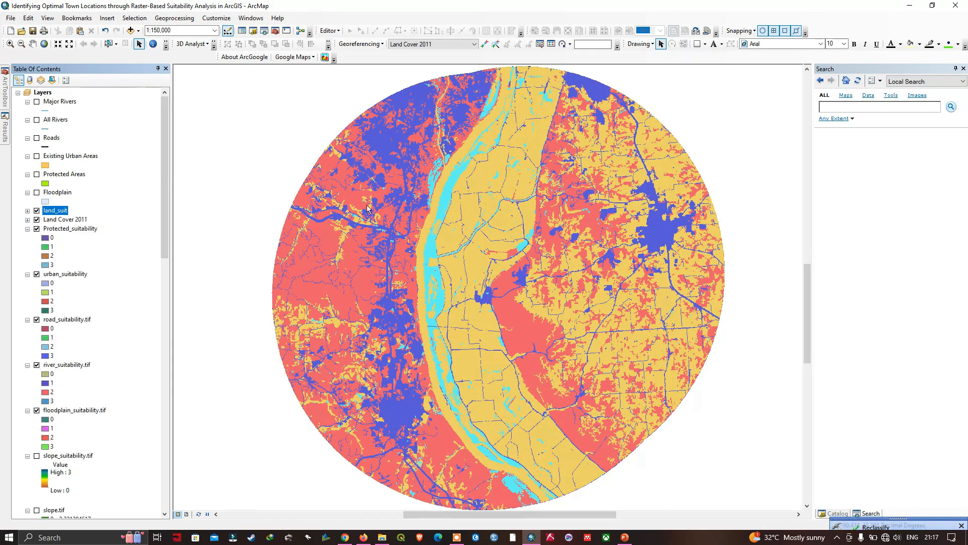
click(25, 211)
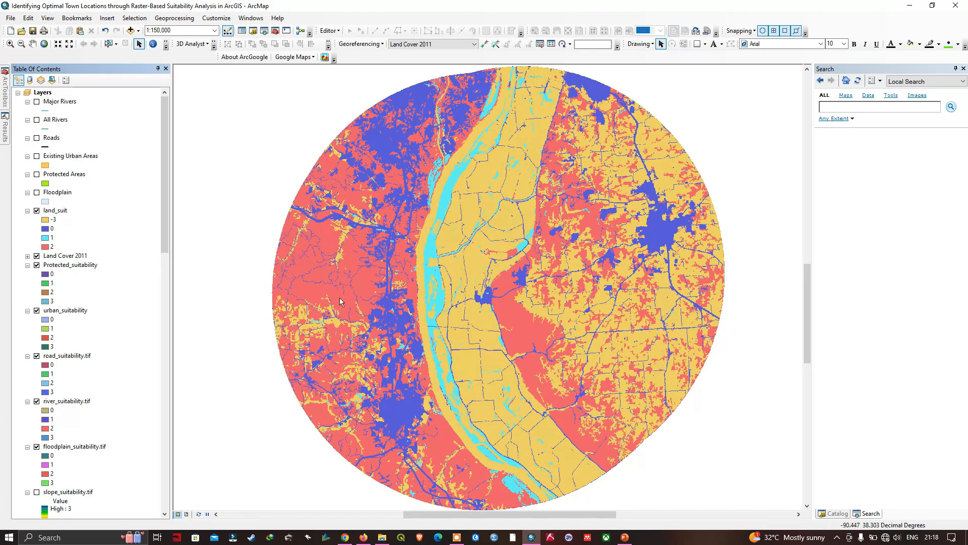
Start the Raster Calculator and build an expression summing land_suitability, urban_suitability, road_suitability.tif and river_suitability.tif.
mouse_move(7, 95)
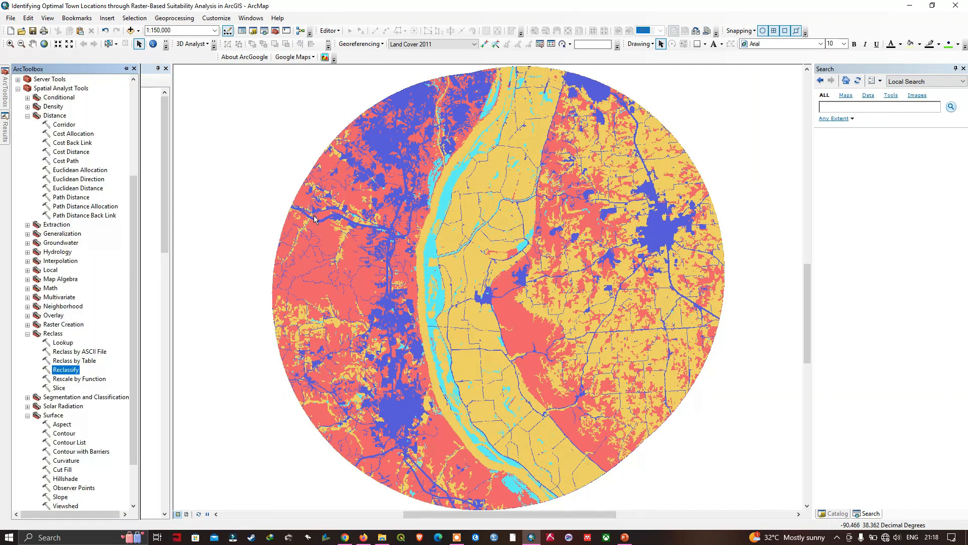
click(27, 278)
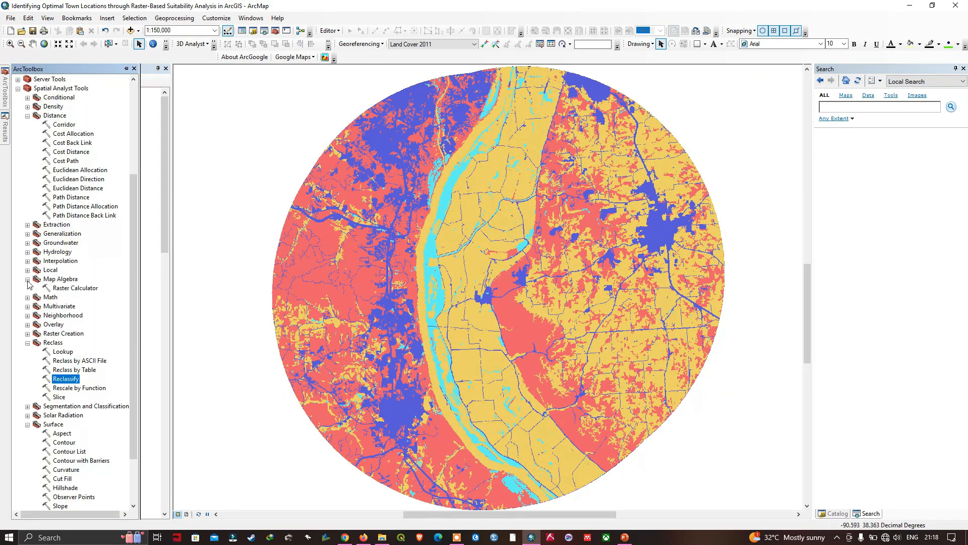
double_click(76, 288)
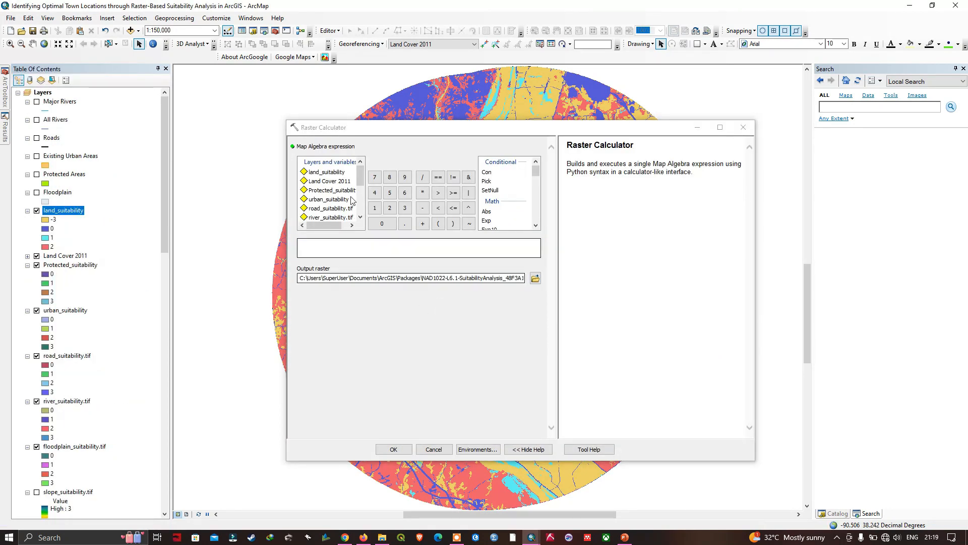
double_click(324, 173)
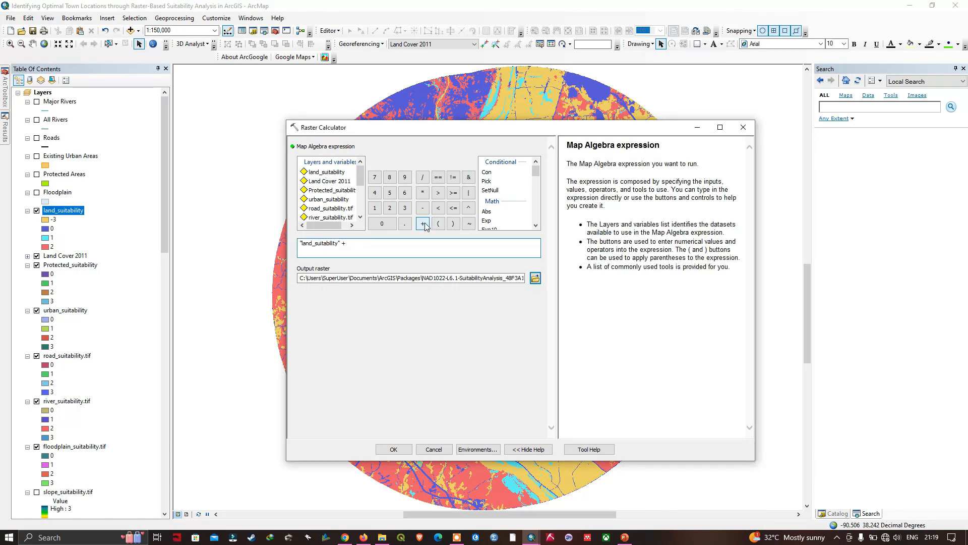
double_click(334, 199)
click(425, 224)
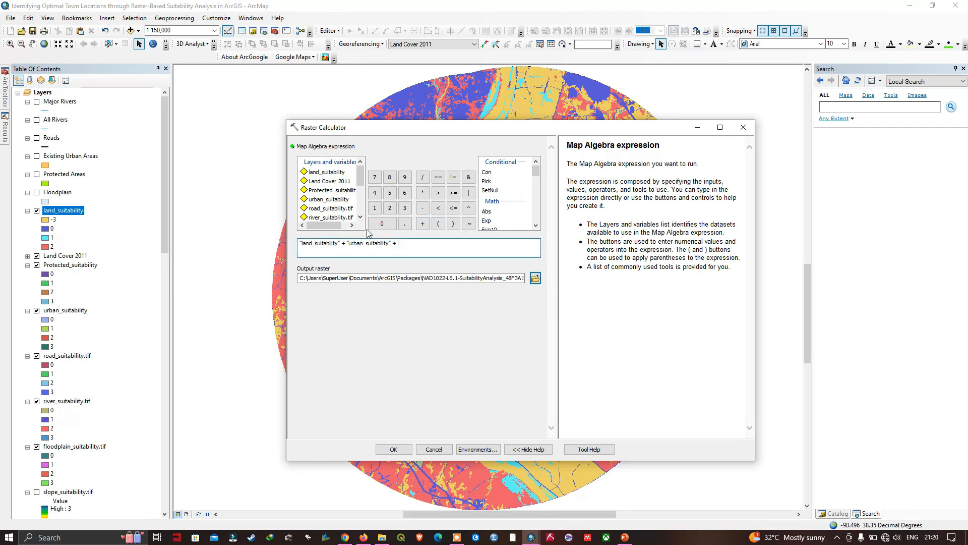
double_click(340, 208)
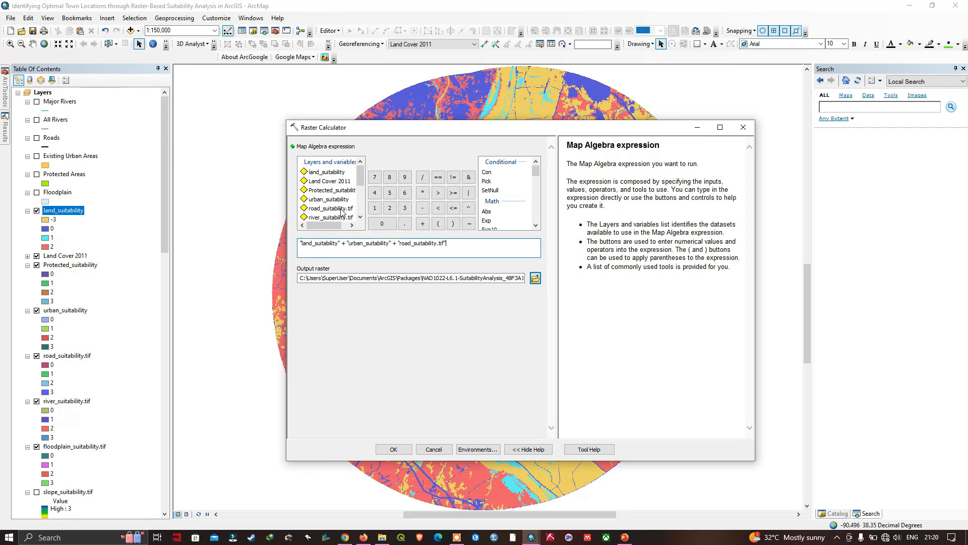
click(423, 225)
double_click(330, 218)
click(423, 224)
Add floodplain_suitability.tif, Protected_suitability and slope_suitability.tif to the sum in the Map Algebra expression.
scroll(323, 206, down, 1)
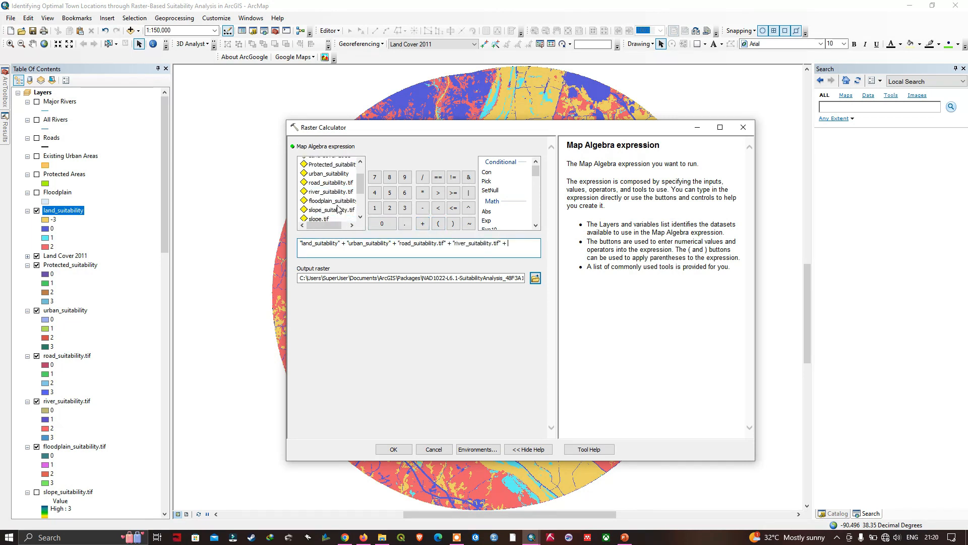
double_click(322, 203)
click(422, 223)
double_click(343, 166)
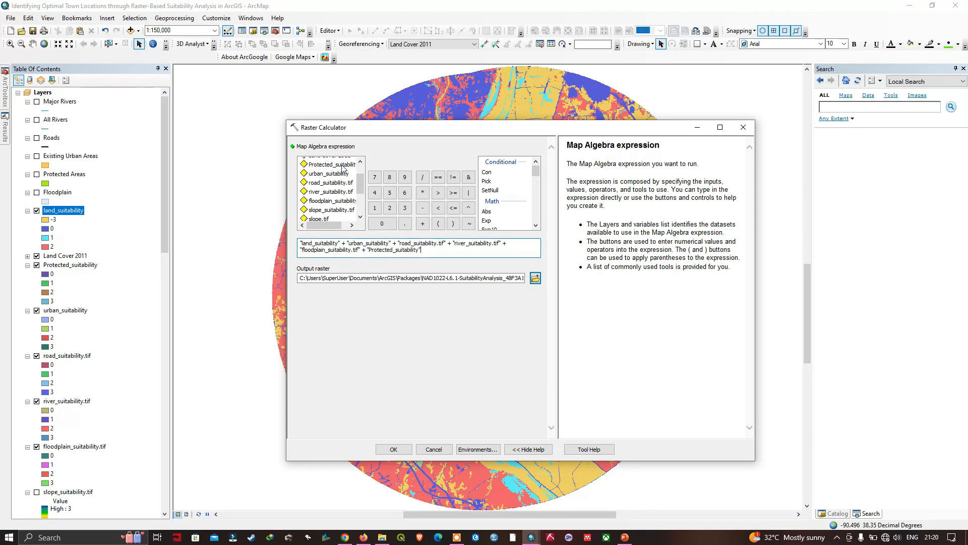
click(422, 224)
double_click(330, 210)
click(422, 224)
Set the output raster to comb_suit in the Raster_suitability_analysis folder and run the raster calculation.
click(535, 279)
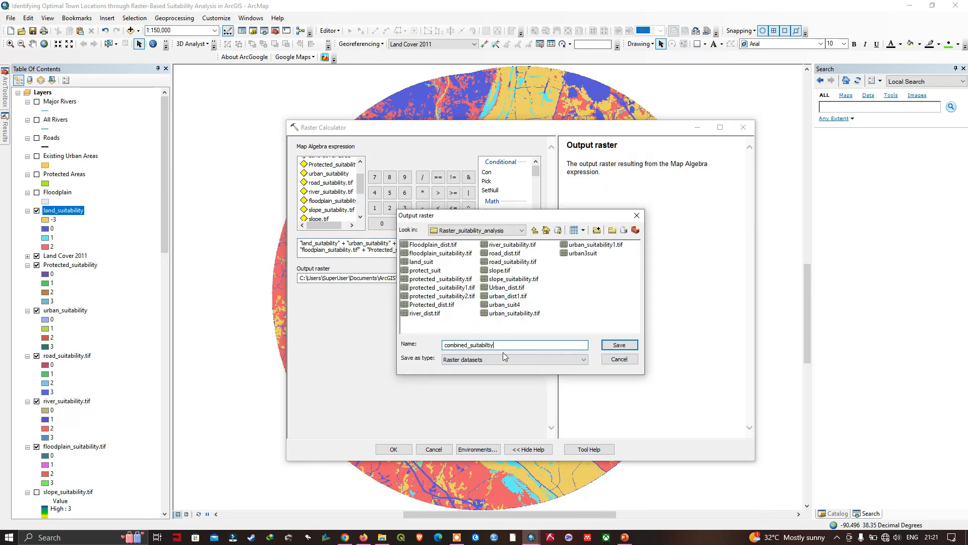
click(611, 347)
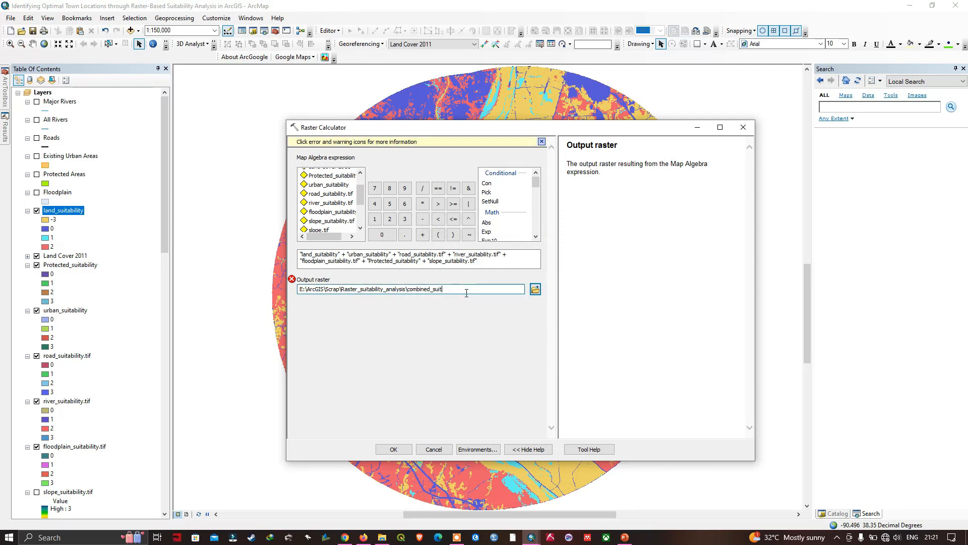
key(BackSpace)
key(BackSpace)
key(BackSpace)
key(BackSpace)
key(BackSpace)
key(BackSpace)
key(BackSpace)
key(BackSpace)
text(_suit)
click(431, 326)
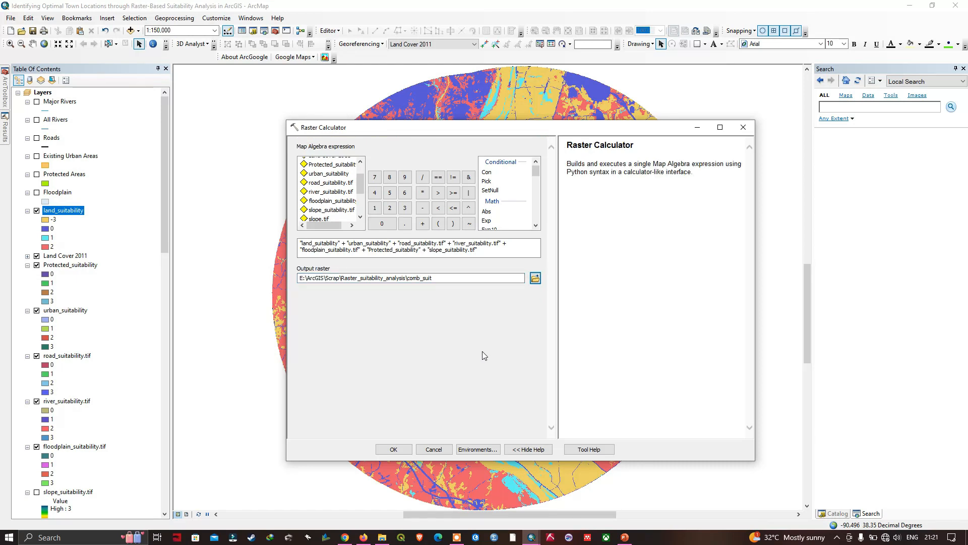
click(393, 449)
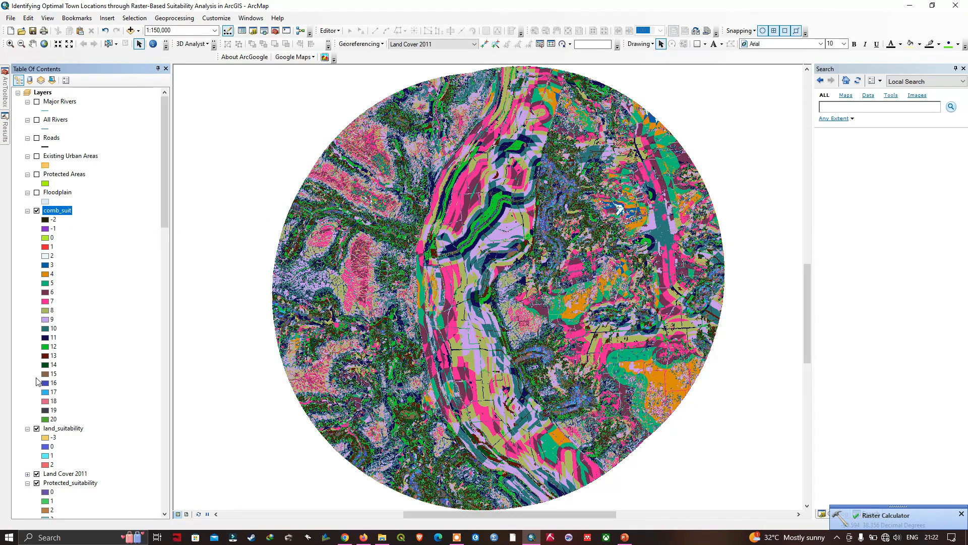
Change the comb_suit layer's symbology to Stretched with the black-to-white color ramp.
right_click(57, 212)
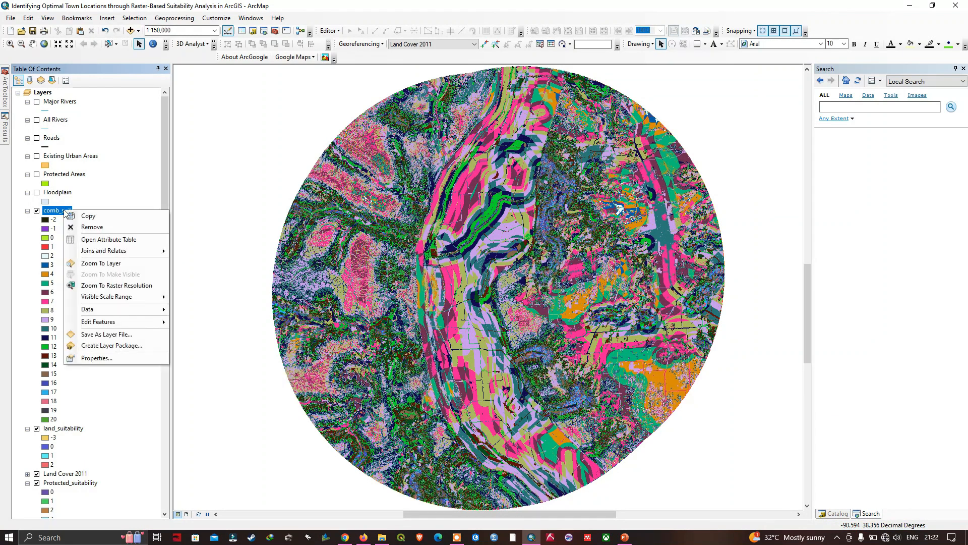
click(121, 359)
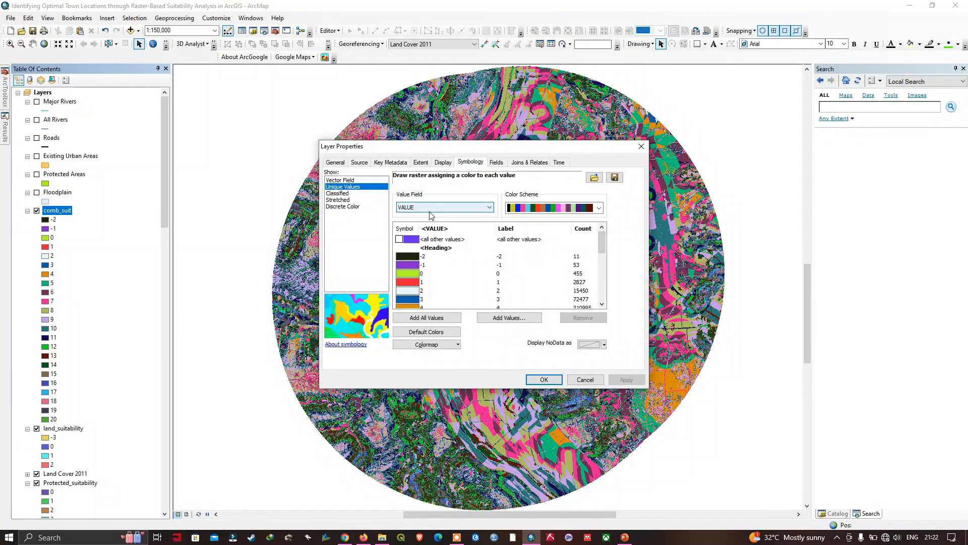
click(339, 200)
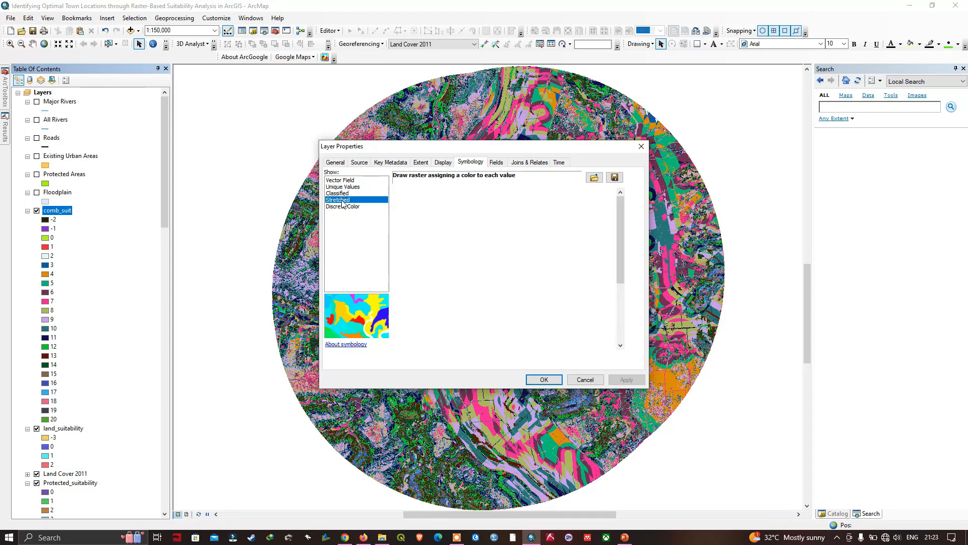
click(590, 261)
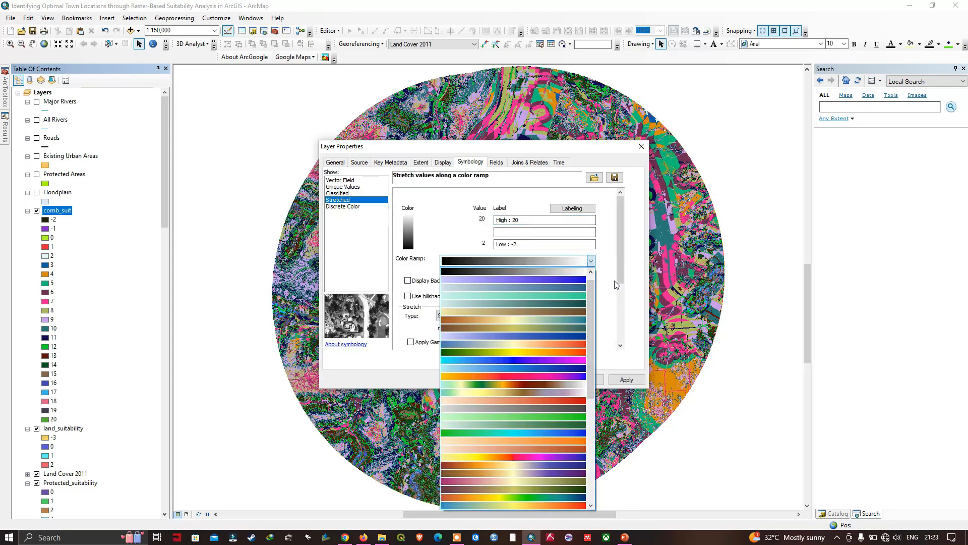
click(636, 291)
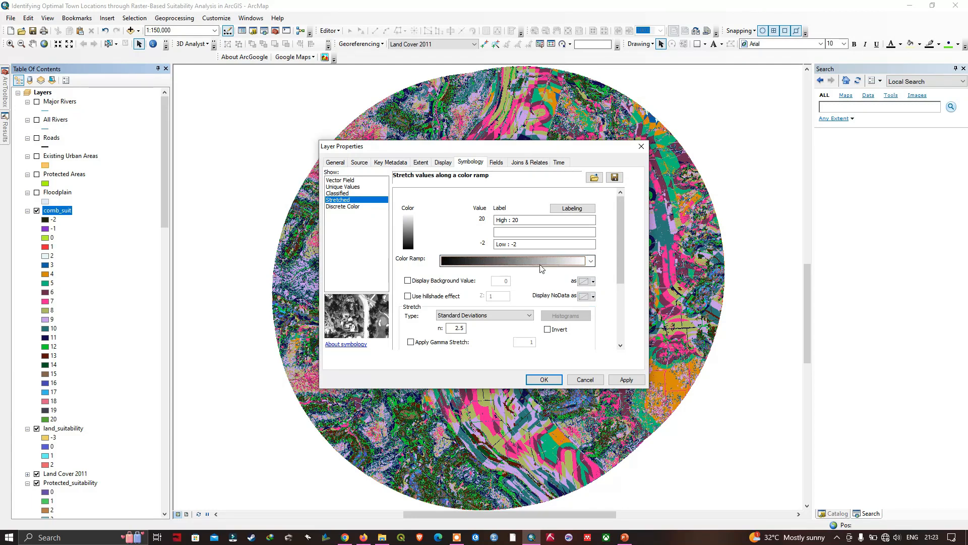
click(543, 380)
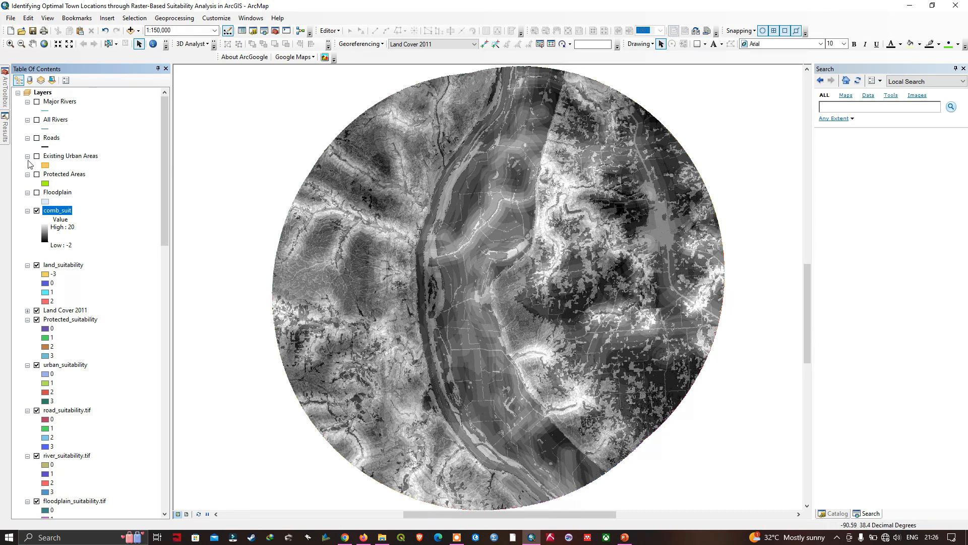
Toggle the visibility of the Protected Areas layer to compare it with the comb_suit raster.
click(37, 174)
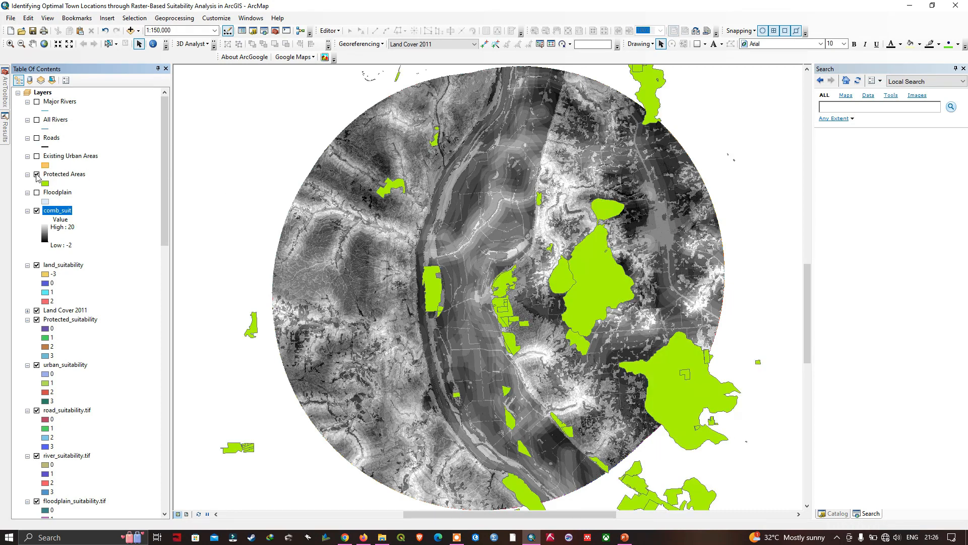
click(36, 174)
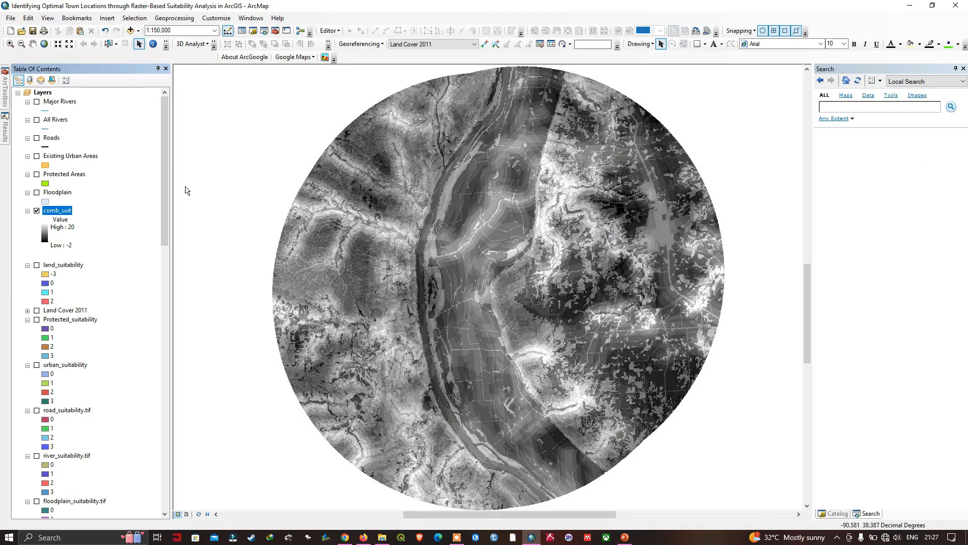
click(37, 174)
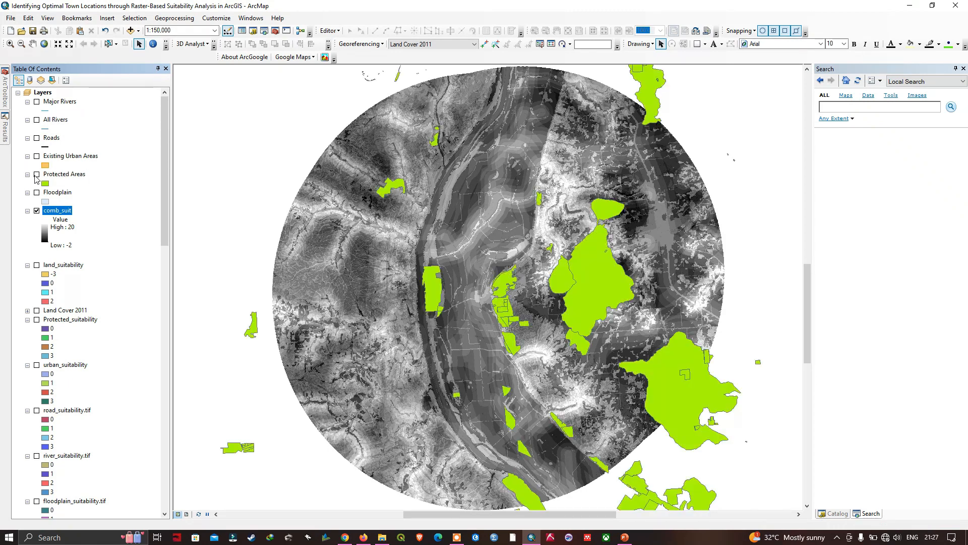